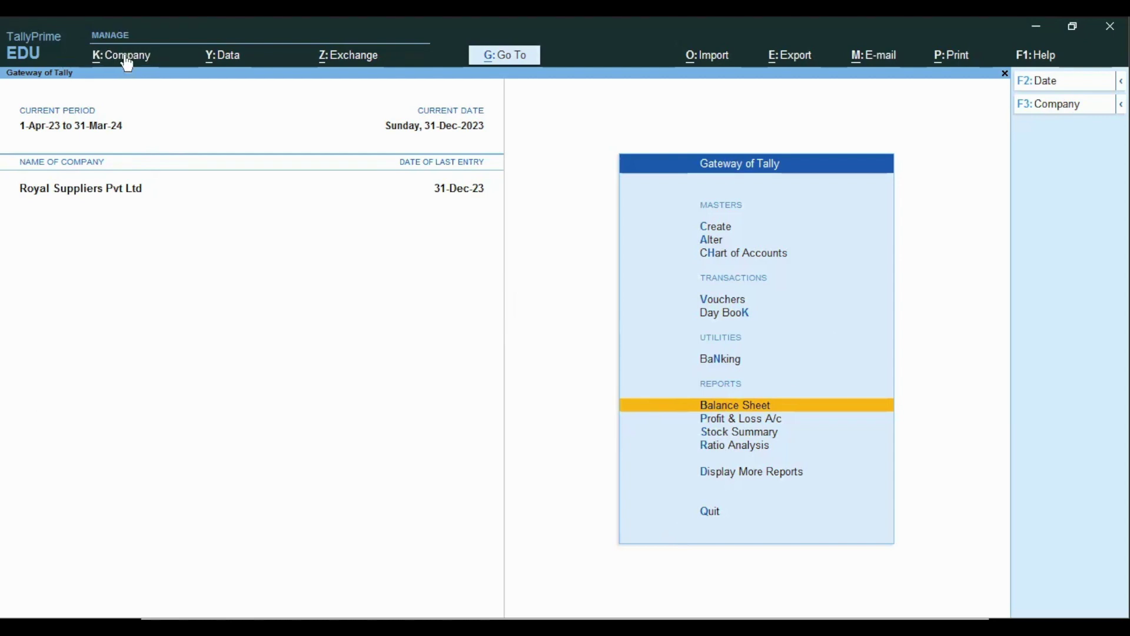
- Open Royal Suppliers Pvt Ltd for alteration and step through its F12 configuration options
click(129, 102)
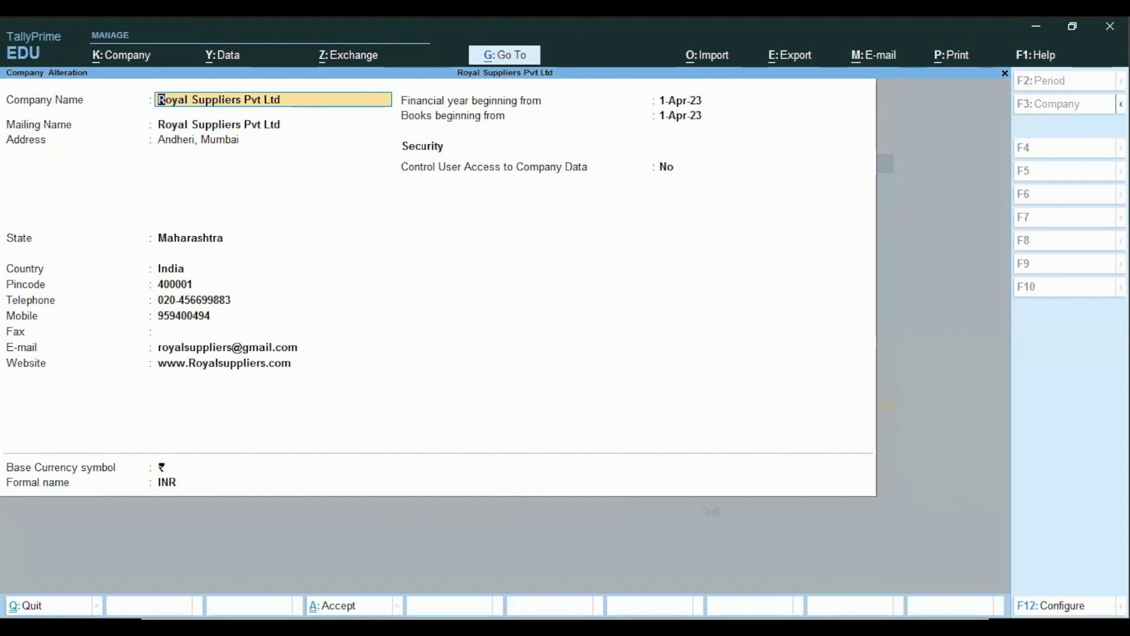
click(1031, 606)
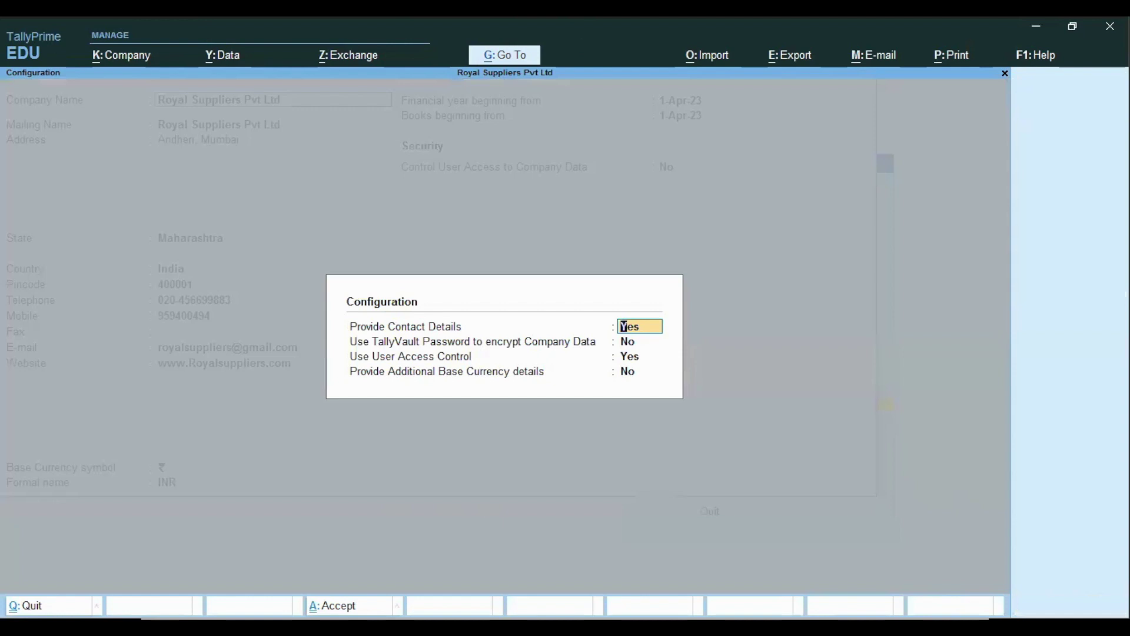
key(Return)
key(Return)
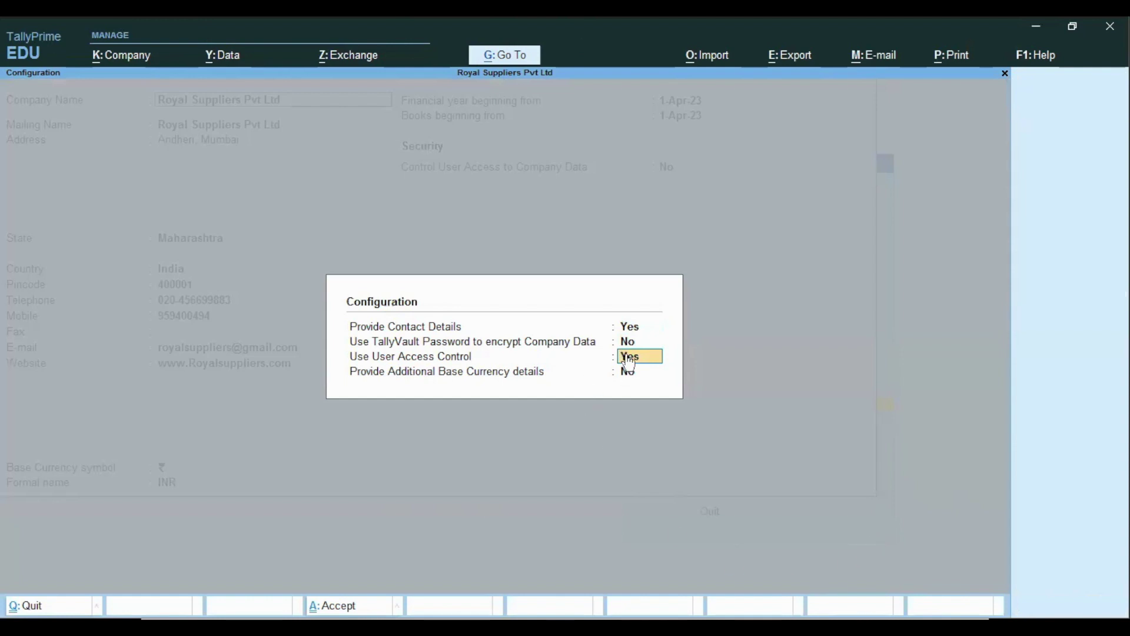
key(Return)
key(Return)
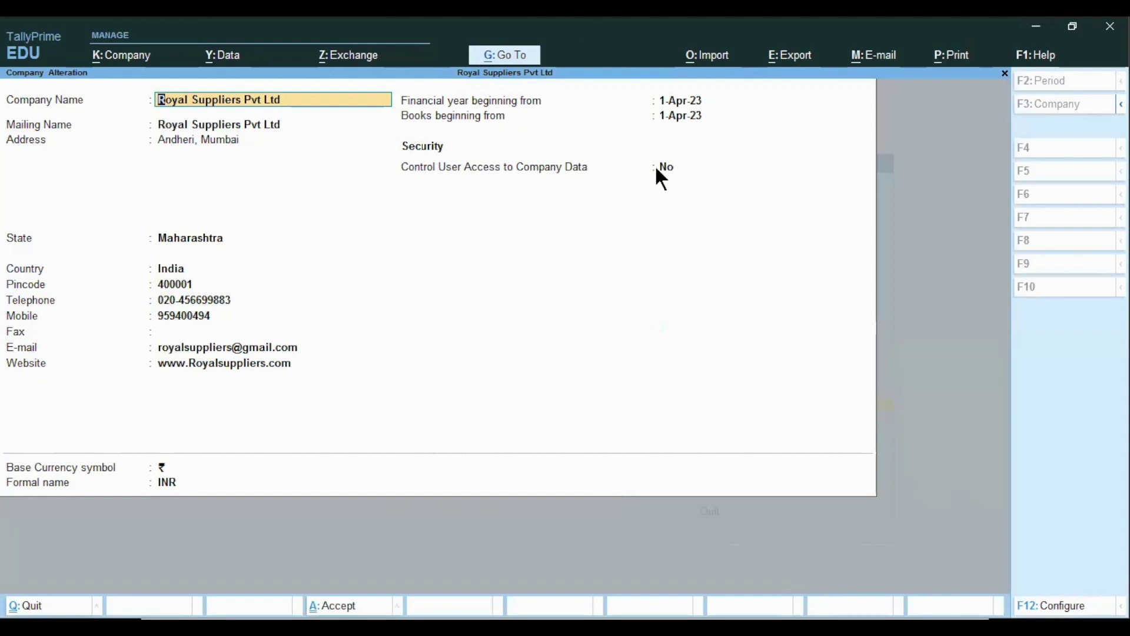
- Turn Control User Access to Yes with administrator username Admin and a confirmed password
click(668, 177)
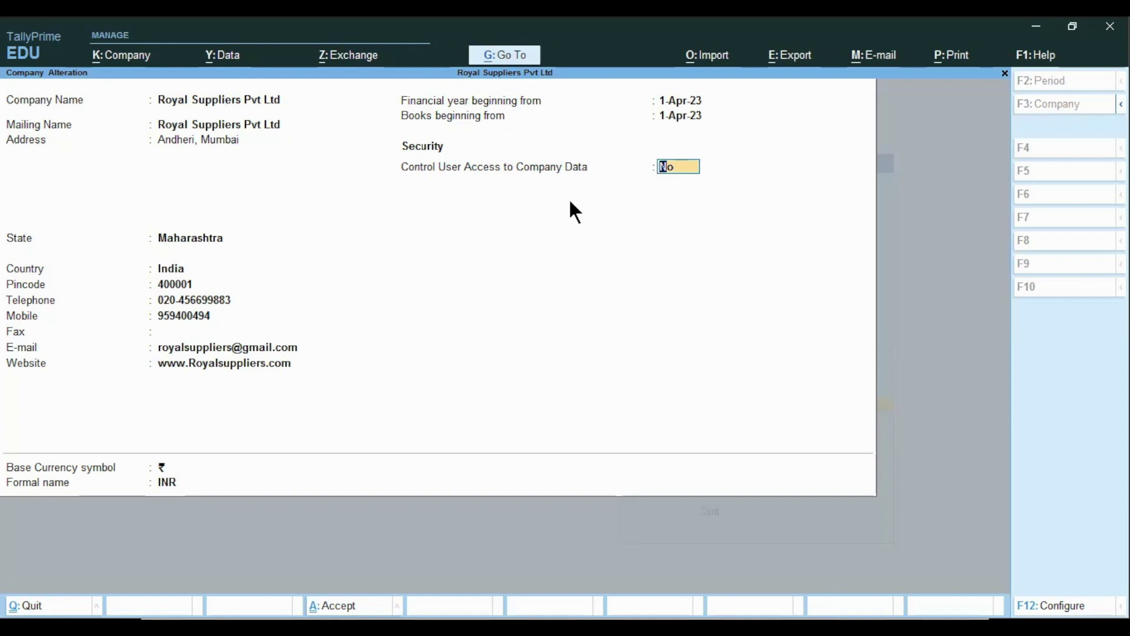
text(y)
key(Return)
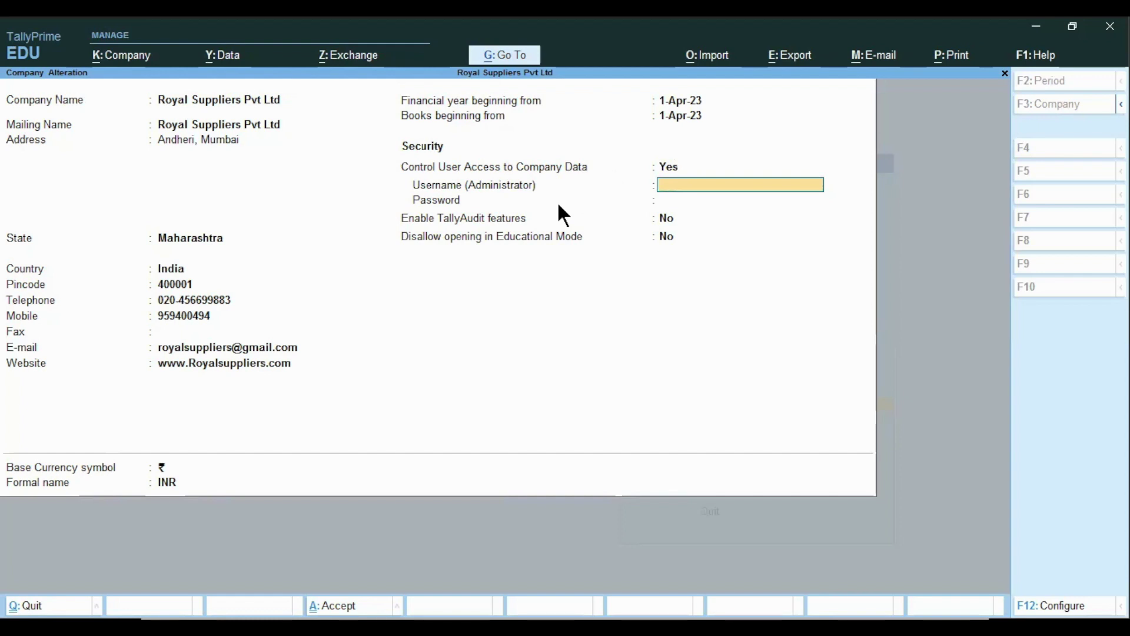
key(Return)
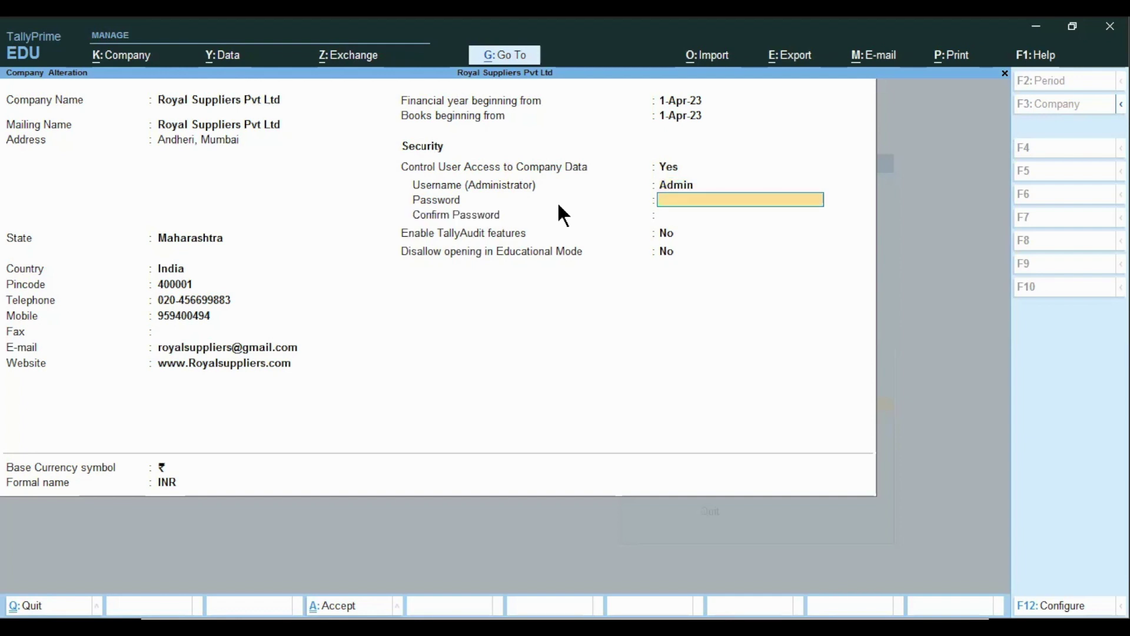
key(Return)
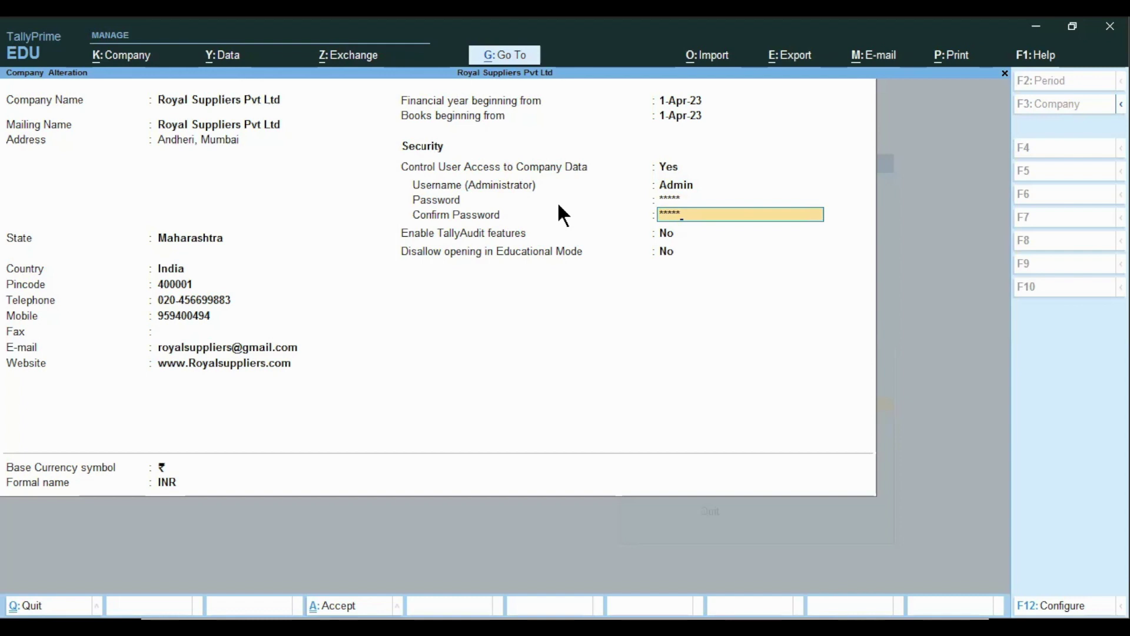
key(Return)
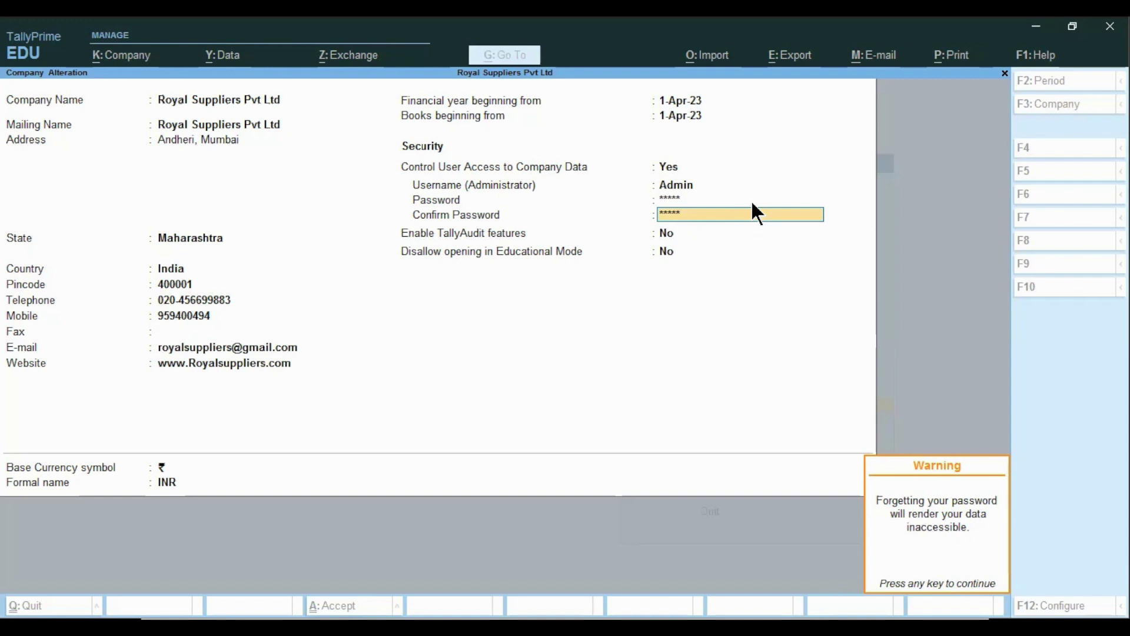
- Dismiss the password warning, keep TallyAudit and Educational Mode at No, and accept the alteration
key(Return)
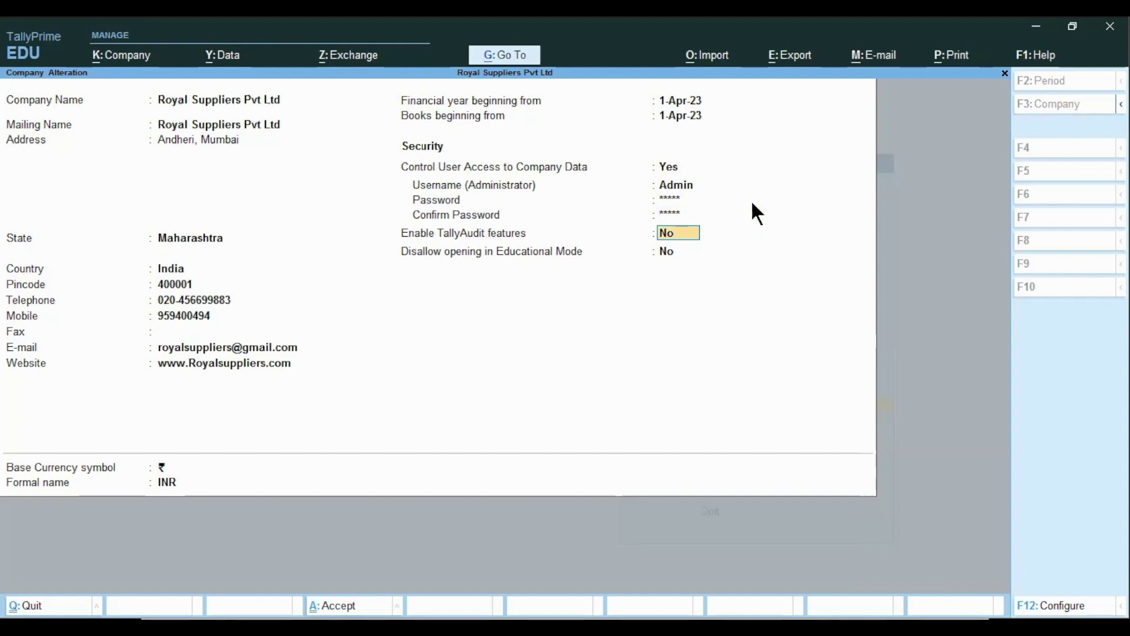
key(Return)
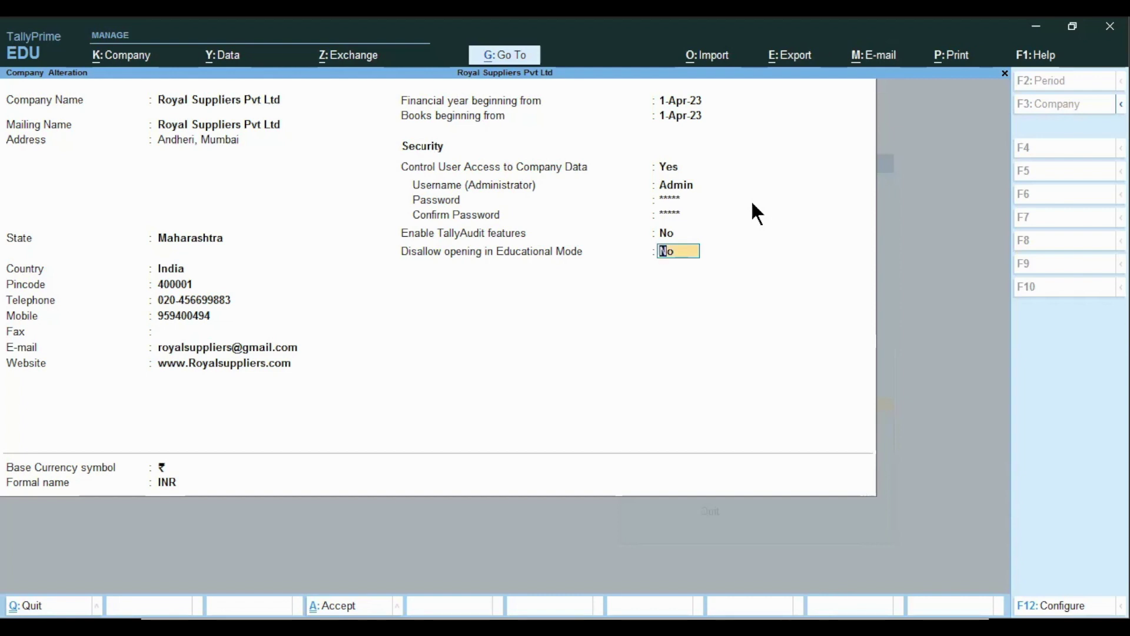
key(Return)
key(Return)
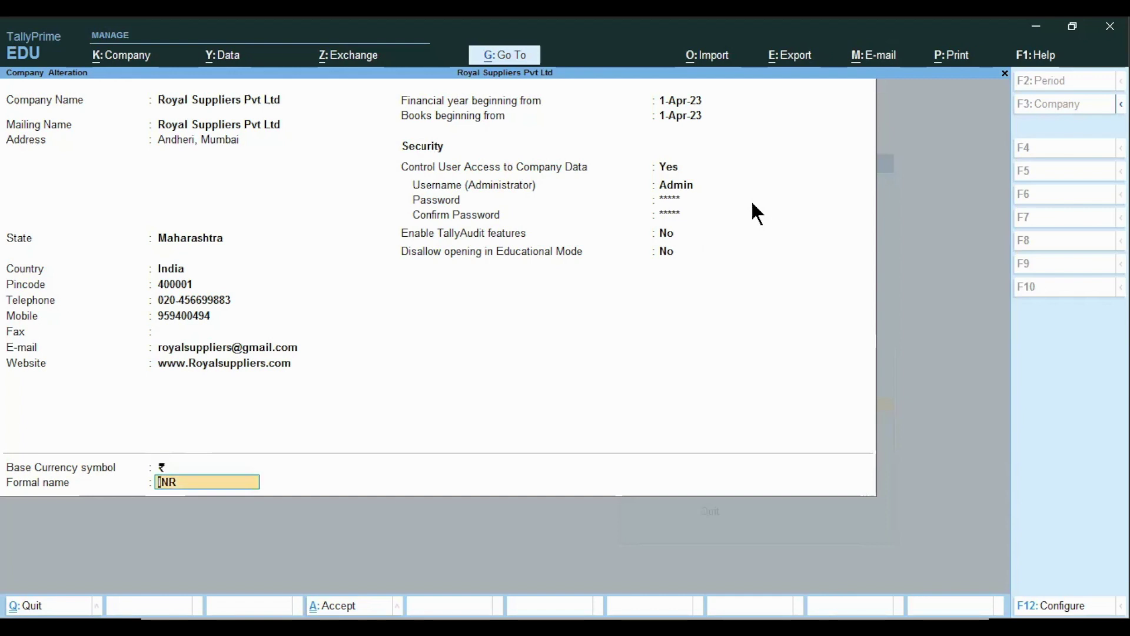
key(Return)
key(Return)
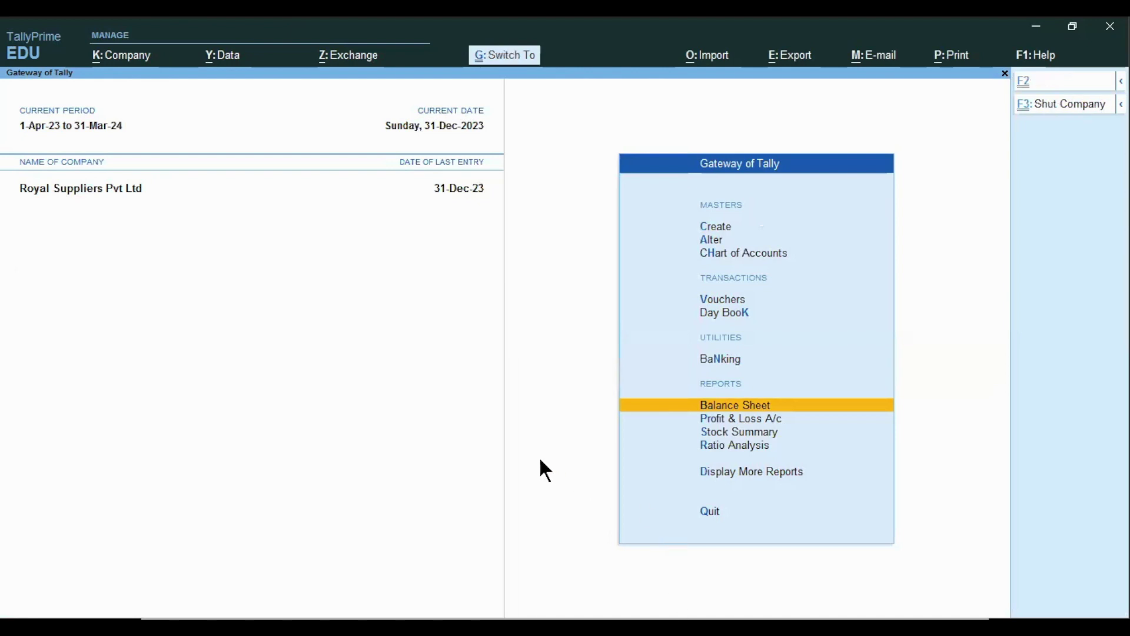
- Shut Royal Suppliers Pvt Ltd and reopen it by logging in with the admin credentials
key(ctrl+F3)
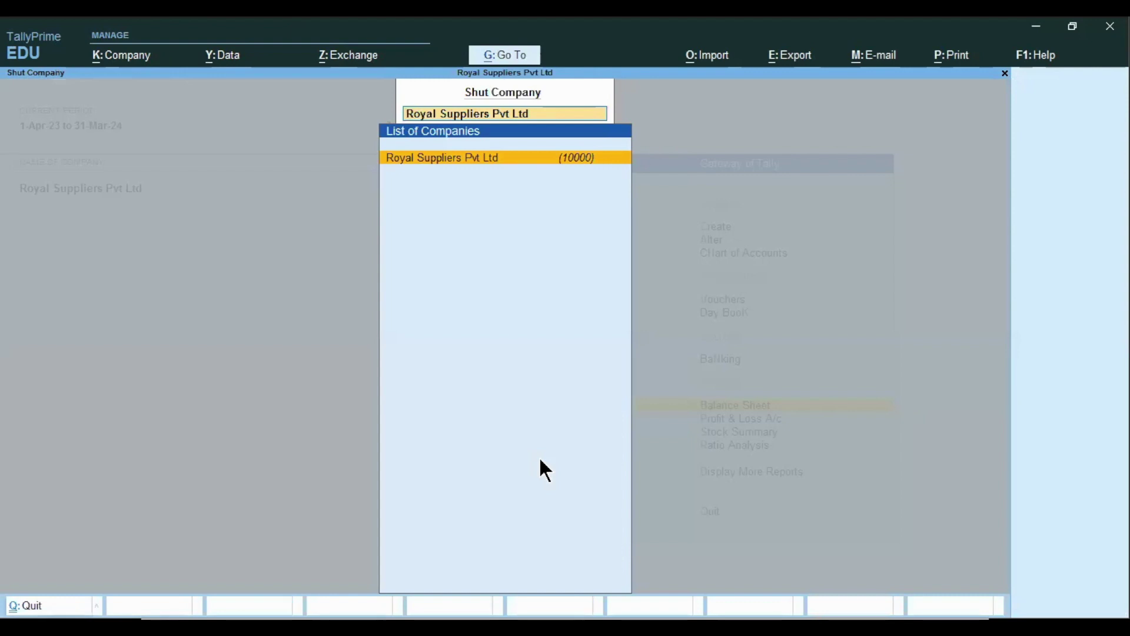
key(Return)
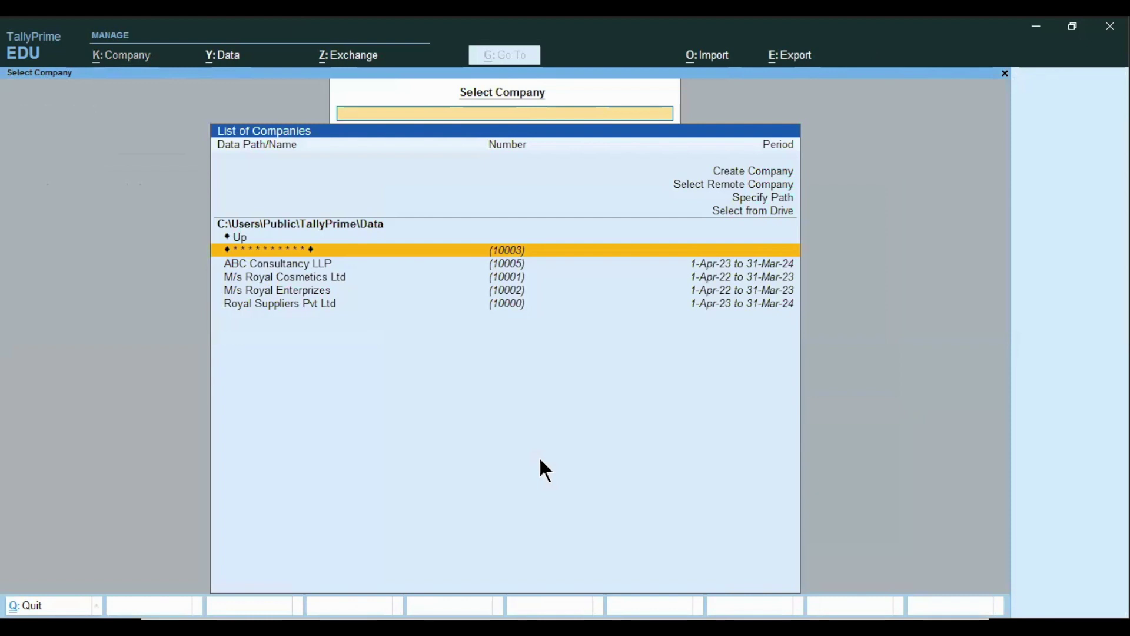
key(Down)
key(Down)
key(Down)
key(Down)
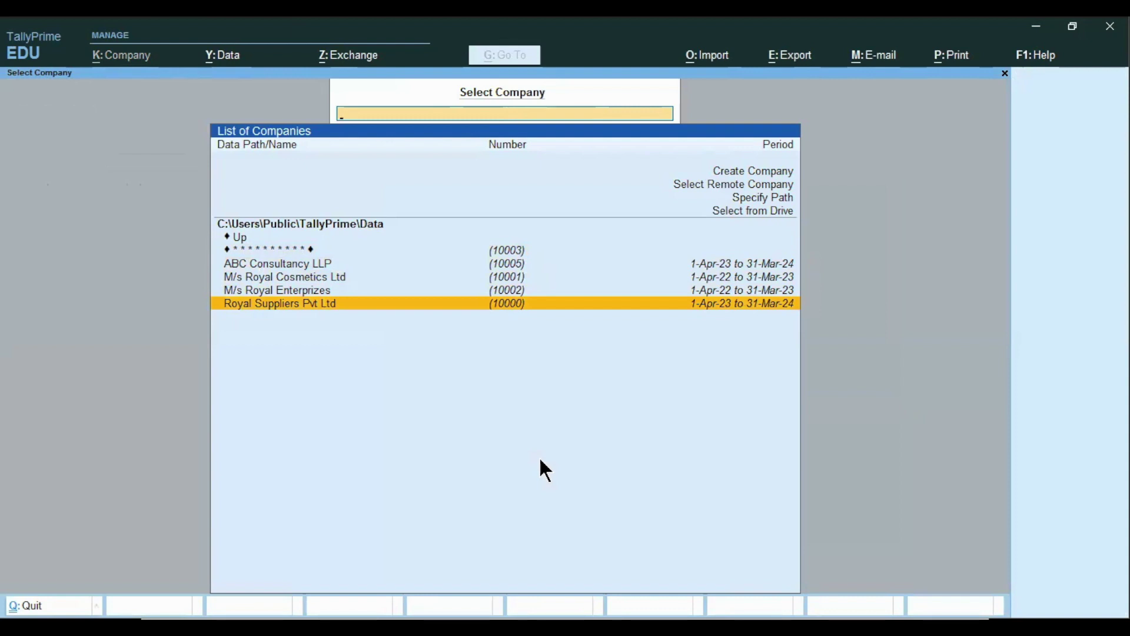
key(Return)
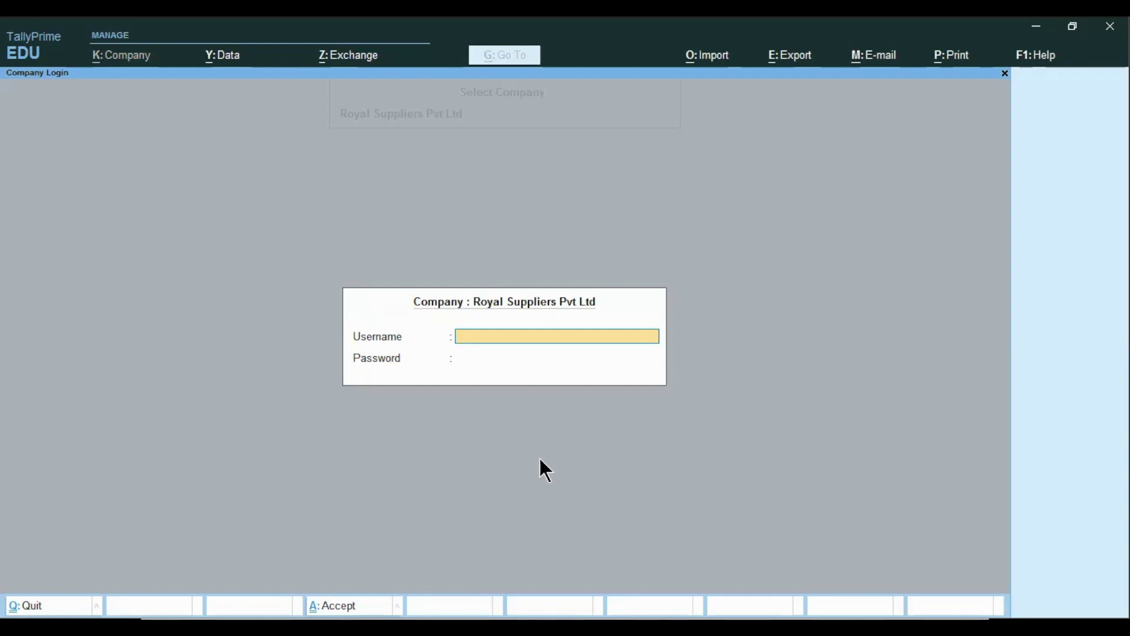
key(Return)
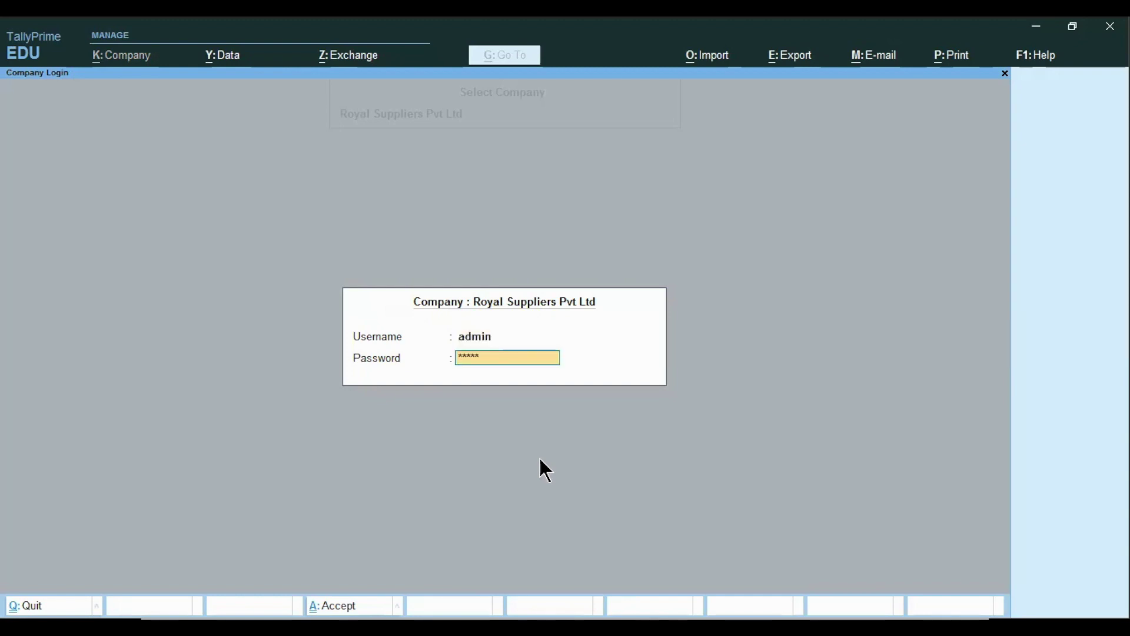
key(Return)
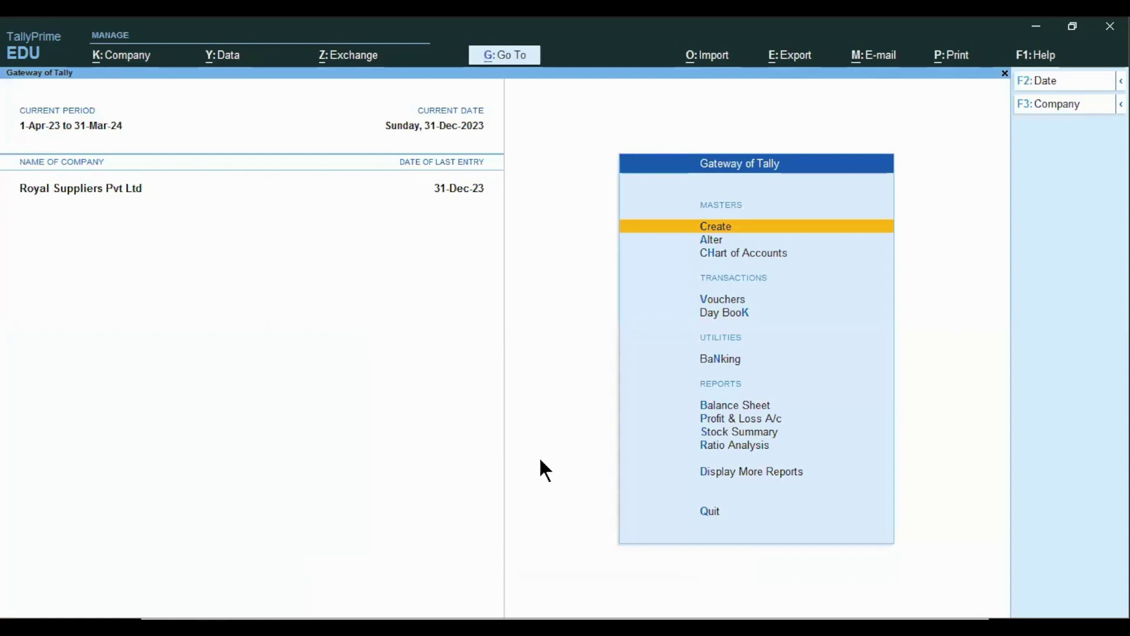
key(alt+k)
- Advance the slideshow past the Tally Security slide
key(alt)
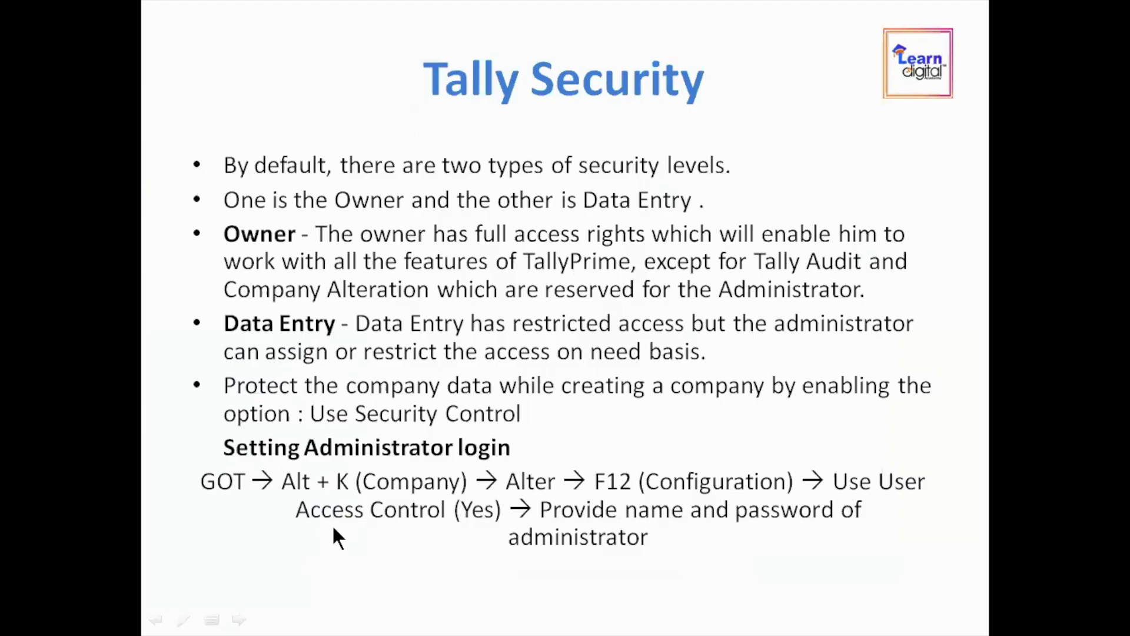
click(335, 530)
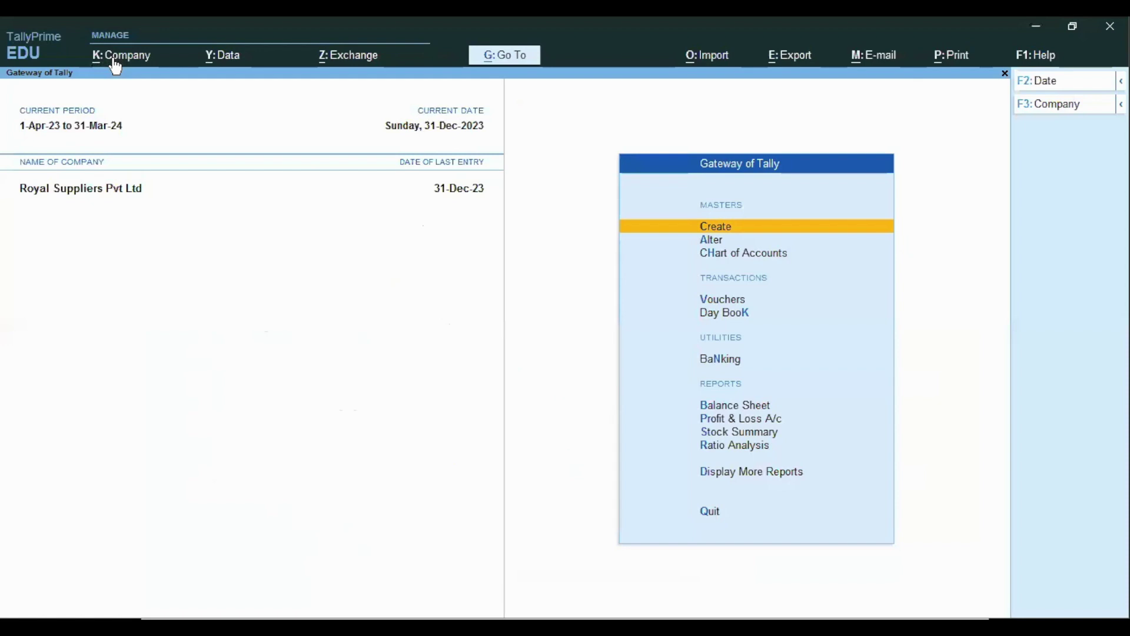
click(113, 59)
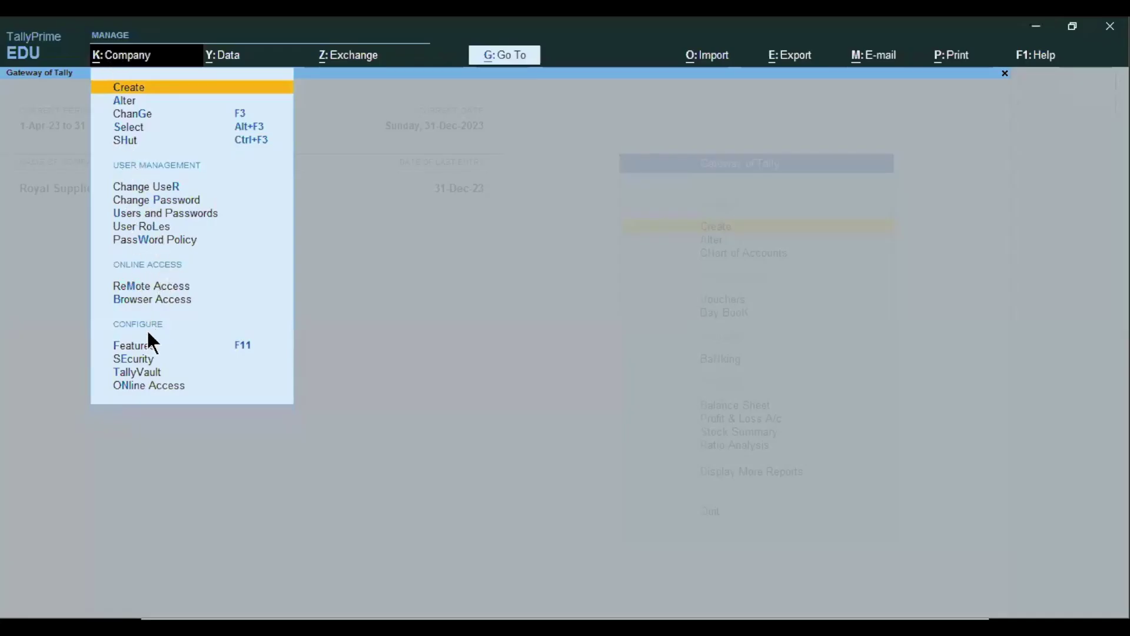
click(139, 358)
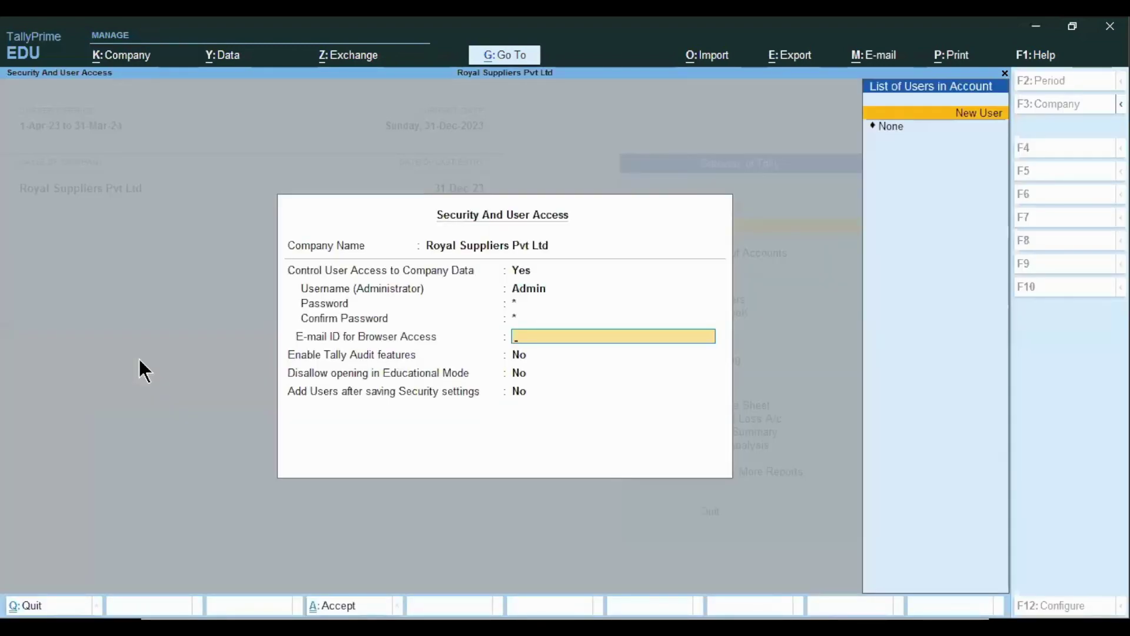
key(Return)
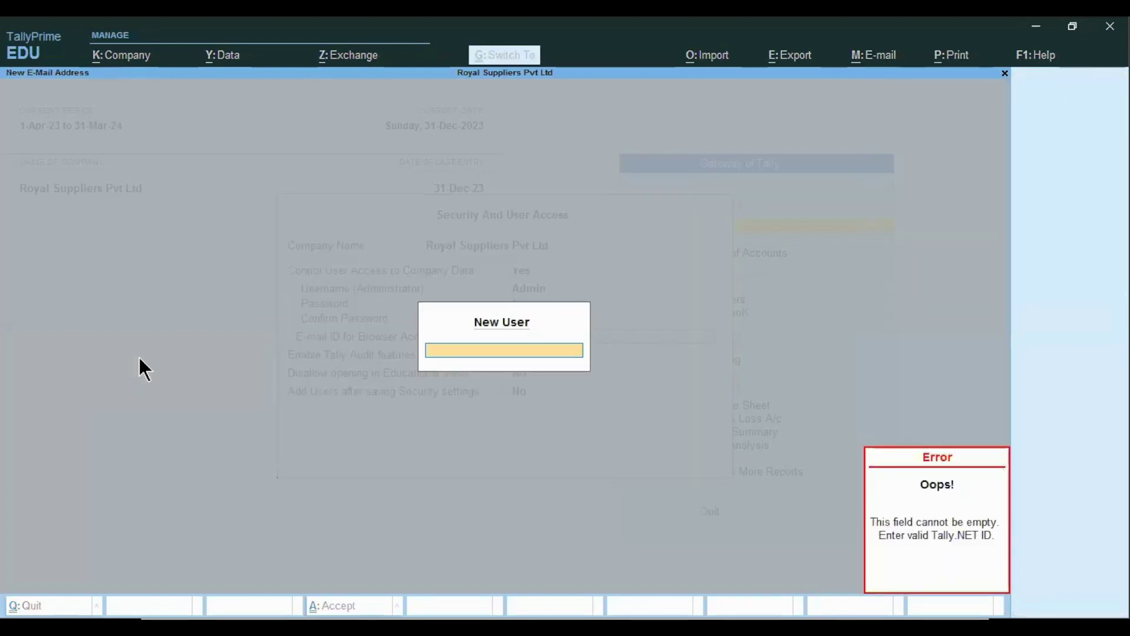
key(Escape)
key(Escape)
key(y)
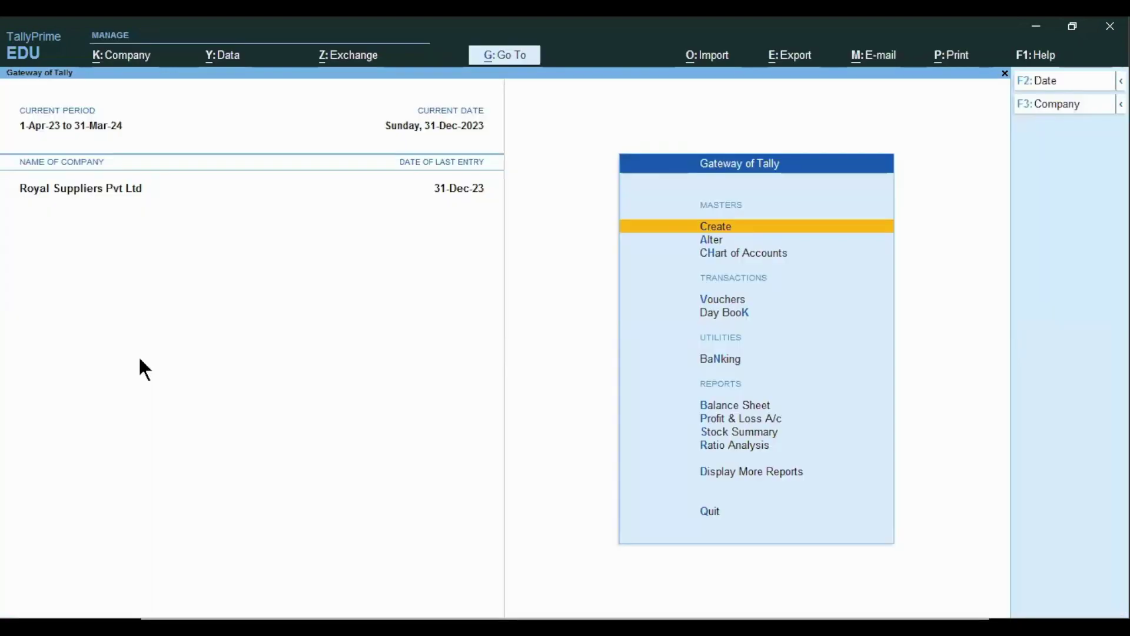
click(103, 60)
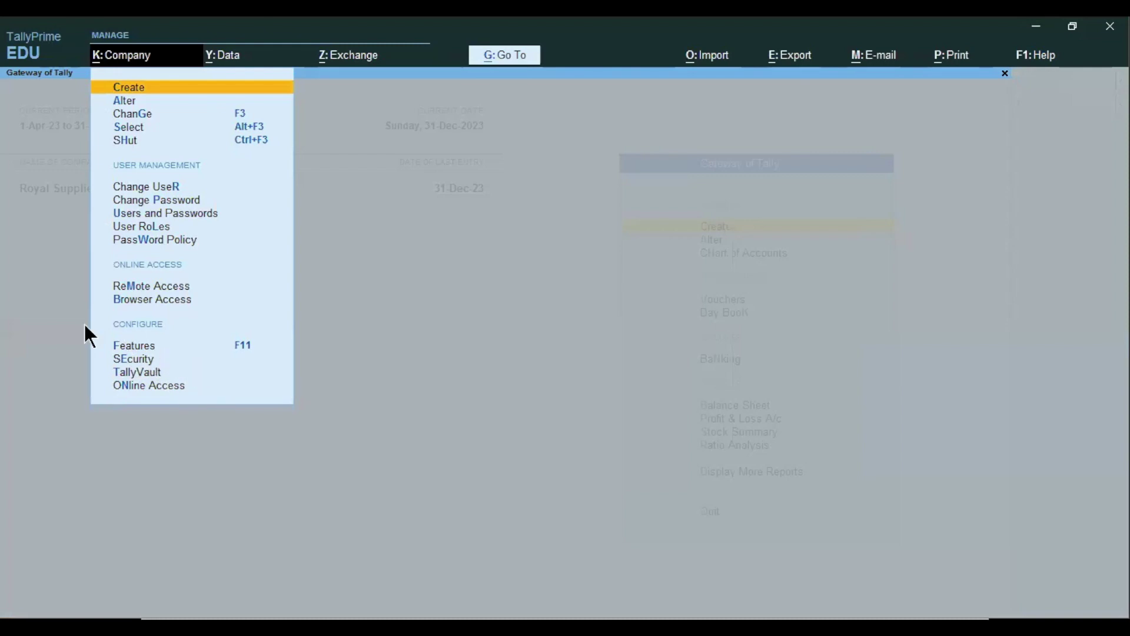
click(444, 216)
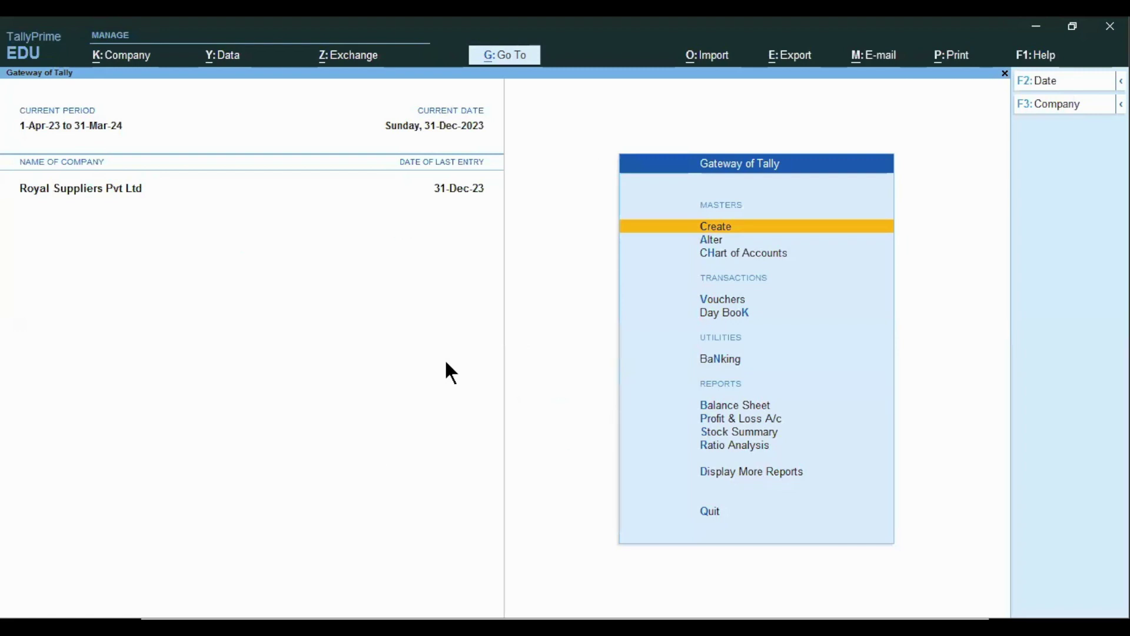
key(alt+Tab)
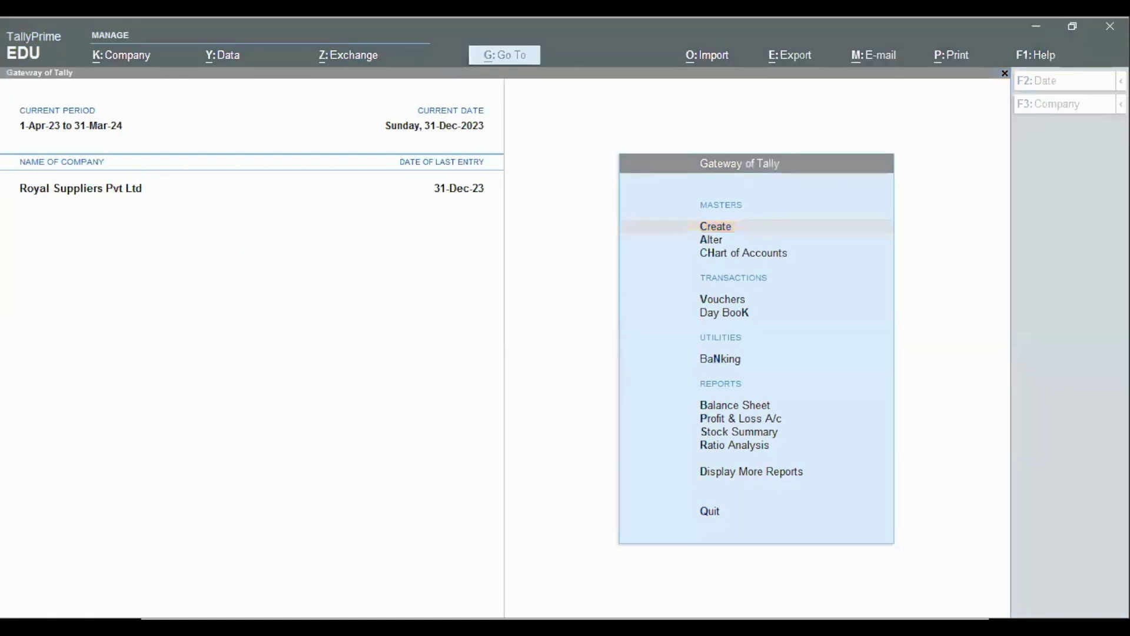
- Open Users and Passwords from the Company menu for Royal Suppliers Pvt Ltd
key(alt+Tab)
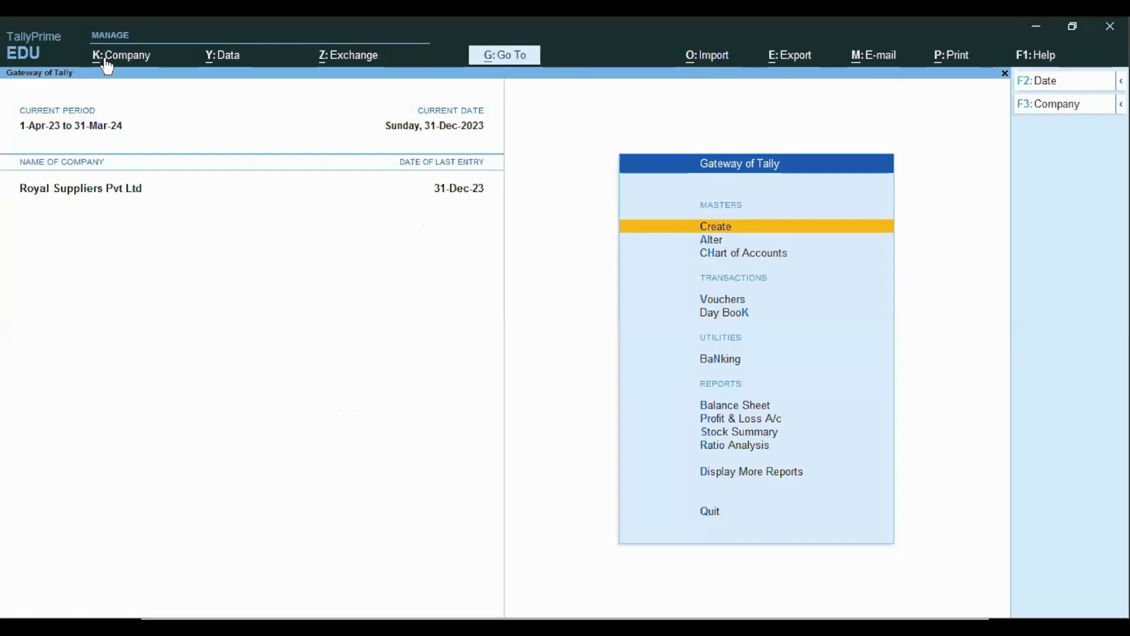
click(105, 59)
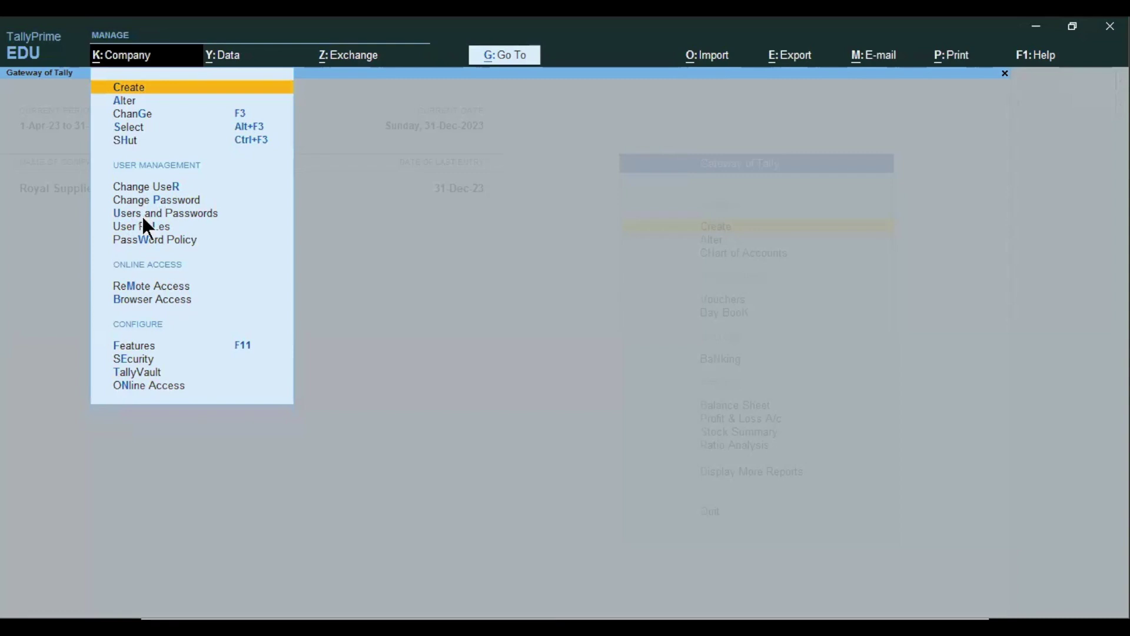
click(143, 215)
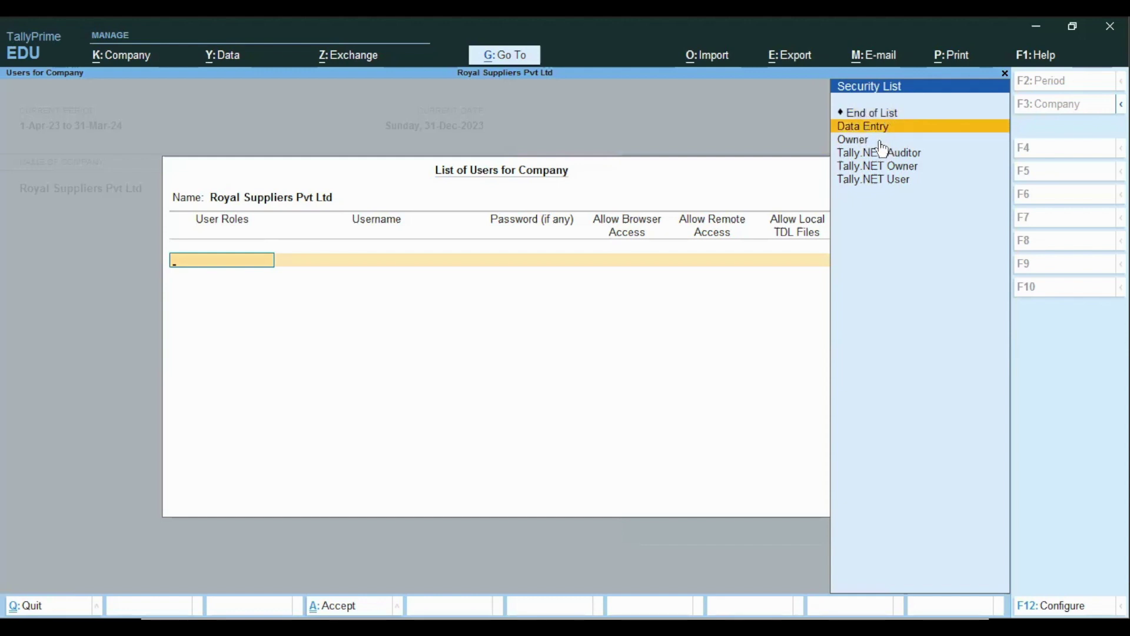
- Add a first Data Entry user, entering the user's name and a password
key(Return)
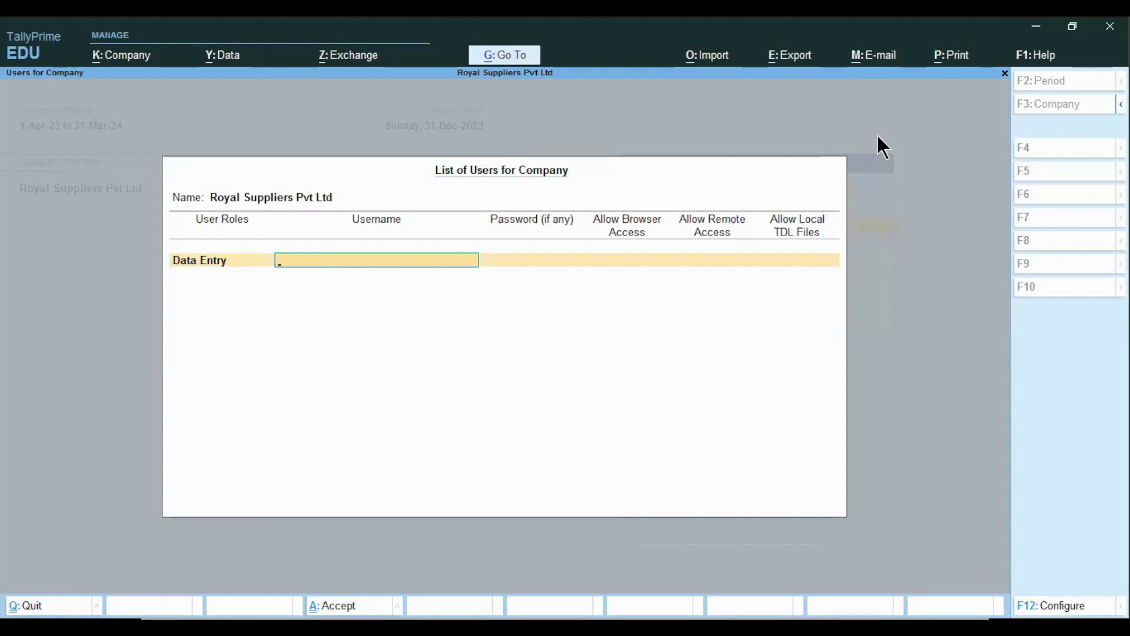
text(Raj)
key(Return)
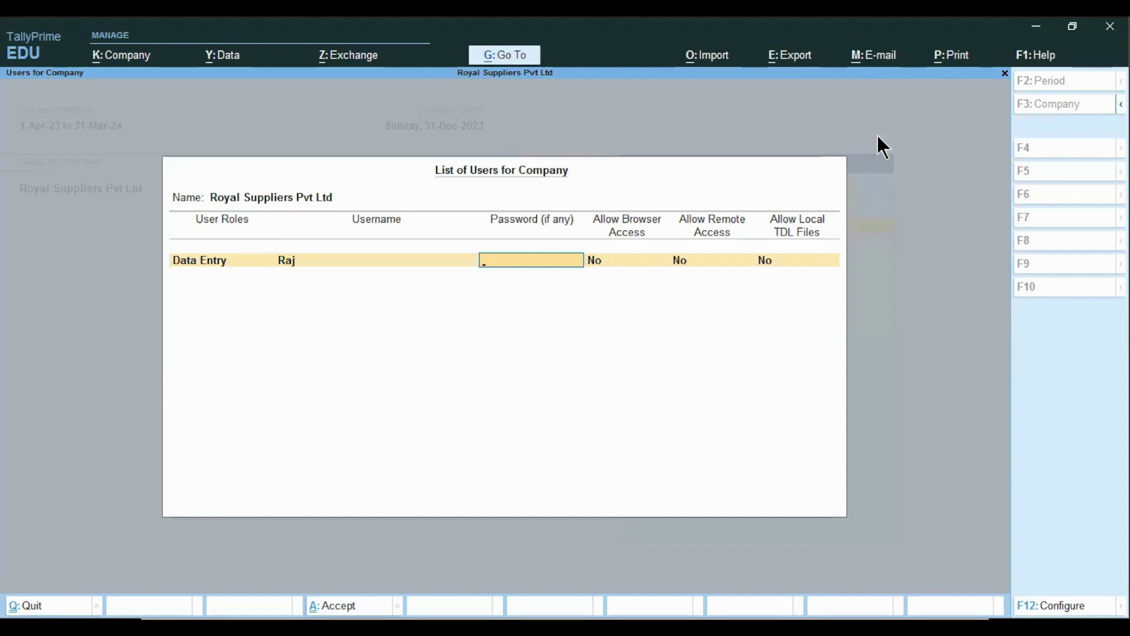
text(***)
key(Return)
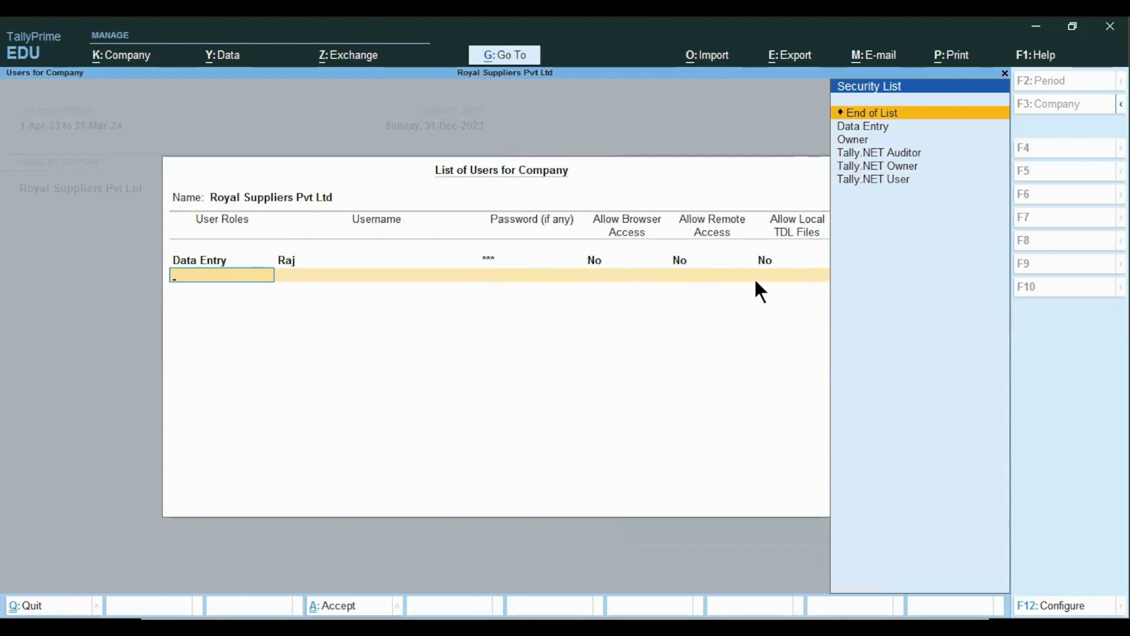
- Add a second Data Entry user with name and password, then end and save the list
key(Down)
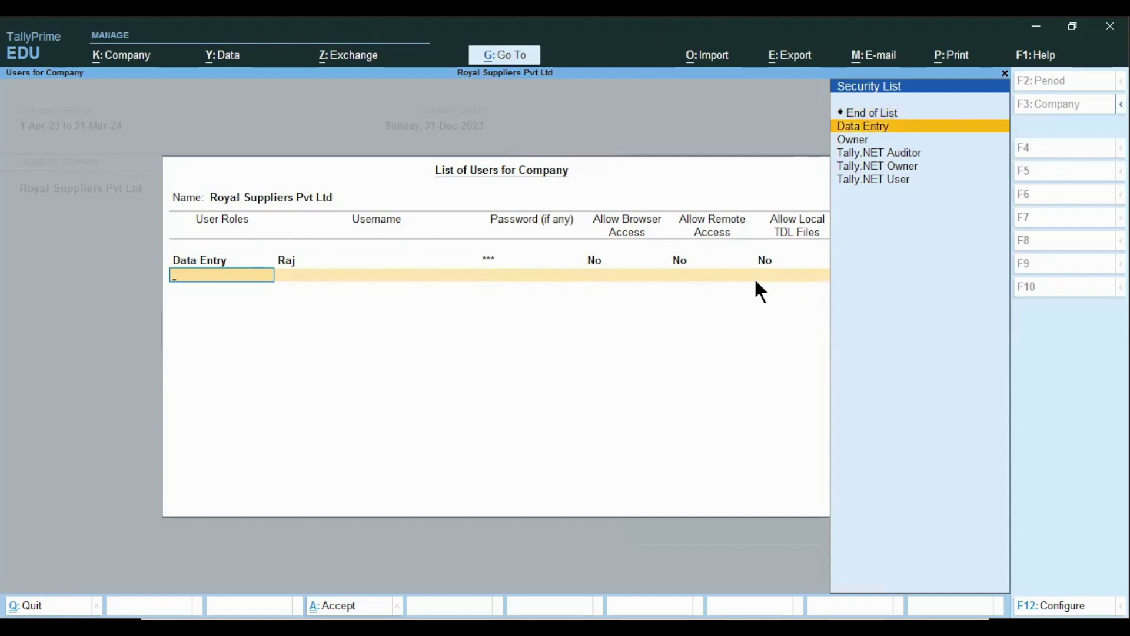
key(Return)
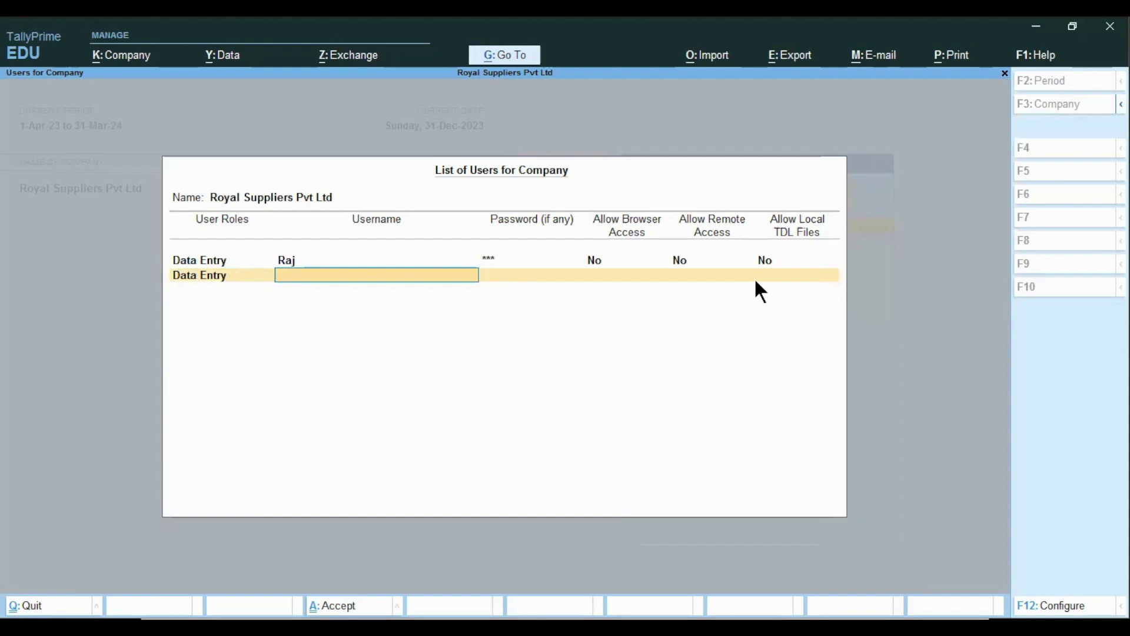
key(Return)
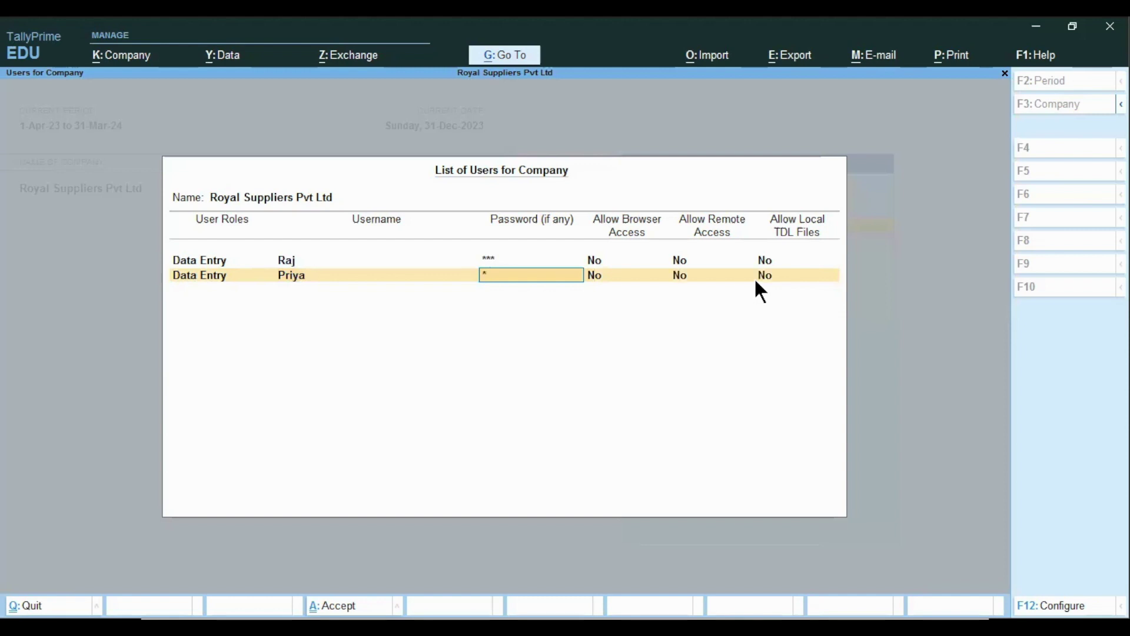
key(Return)
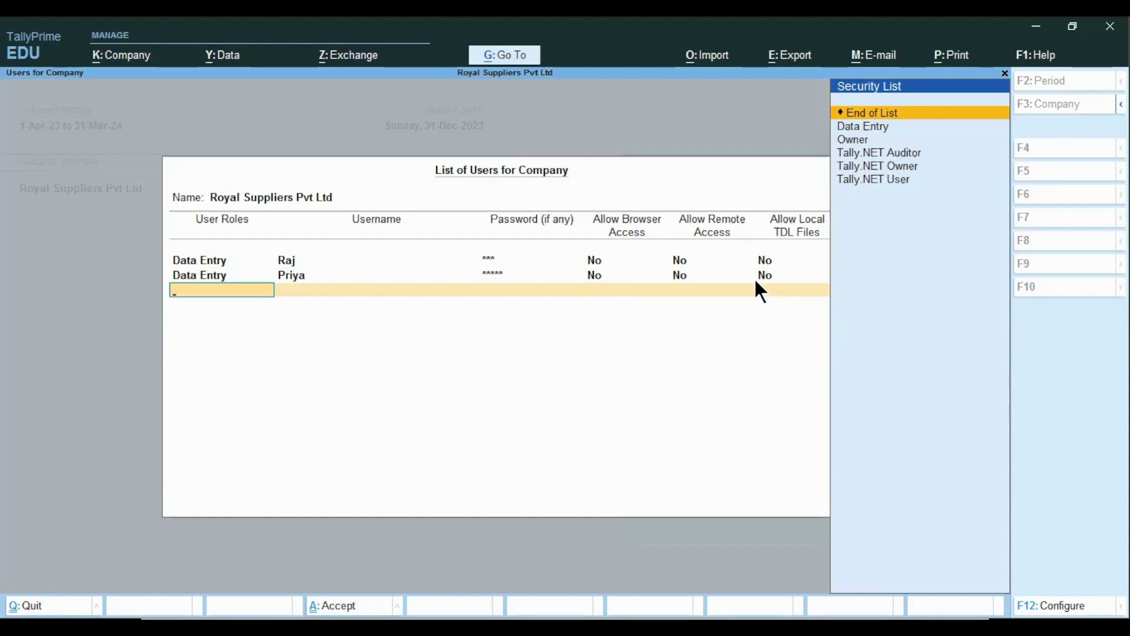
key(Return)
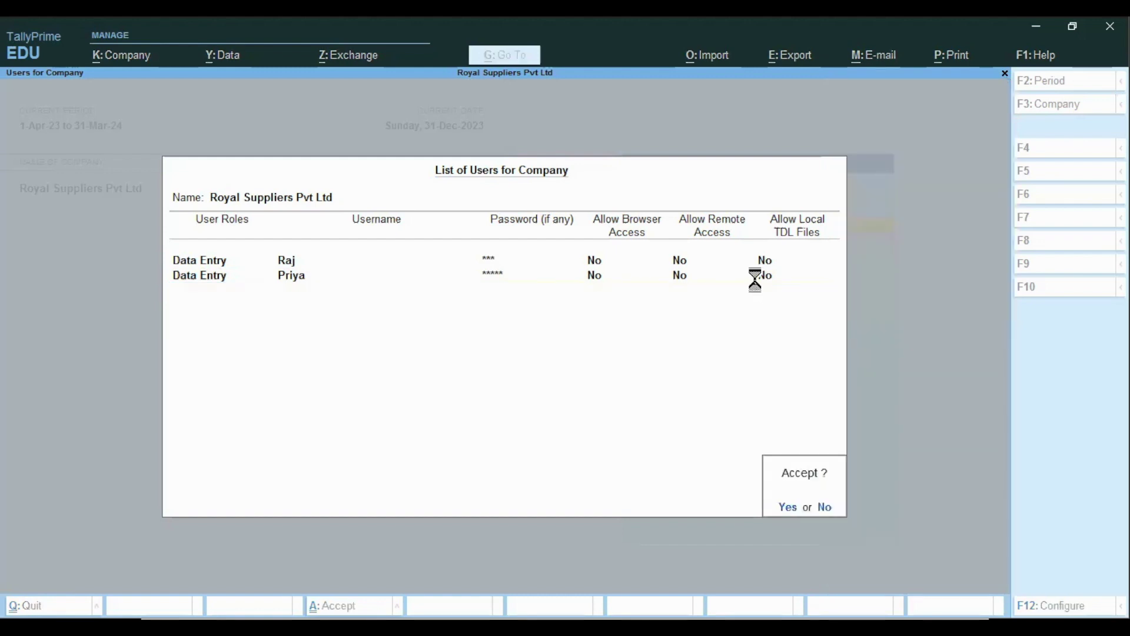
key(Return)
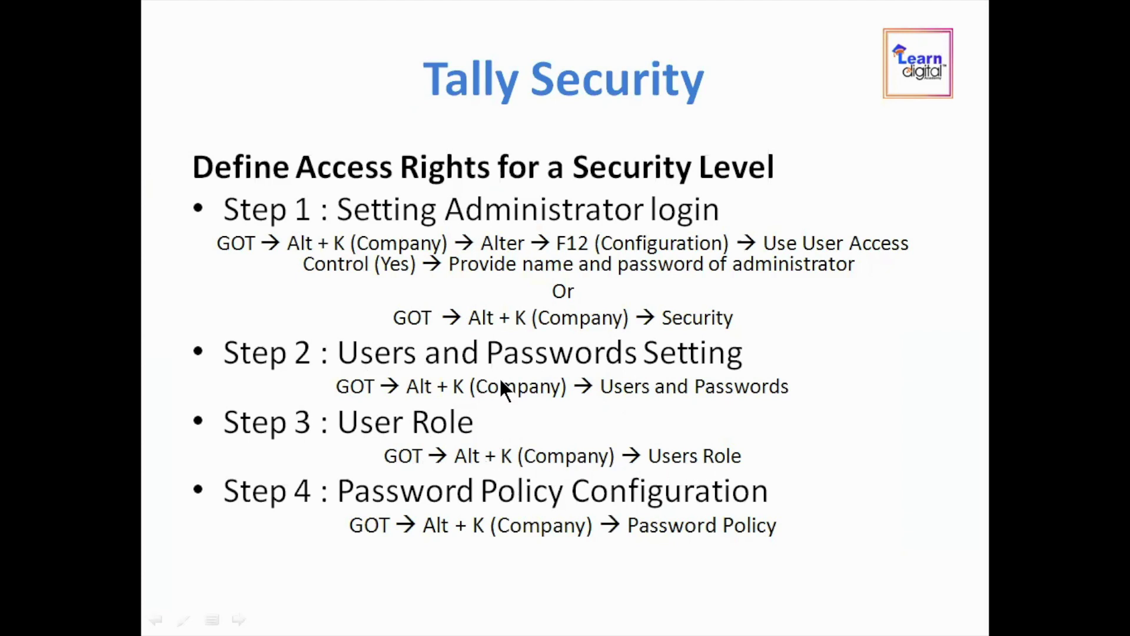
- Open the Security Levels form for the Data Entry level from the Company menu
key(alt+Tab)
click(104, 64)
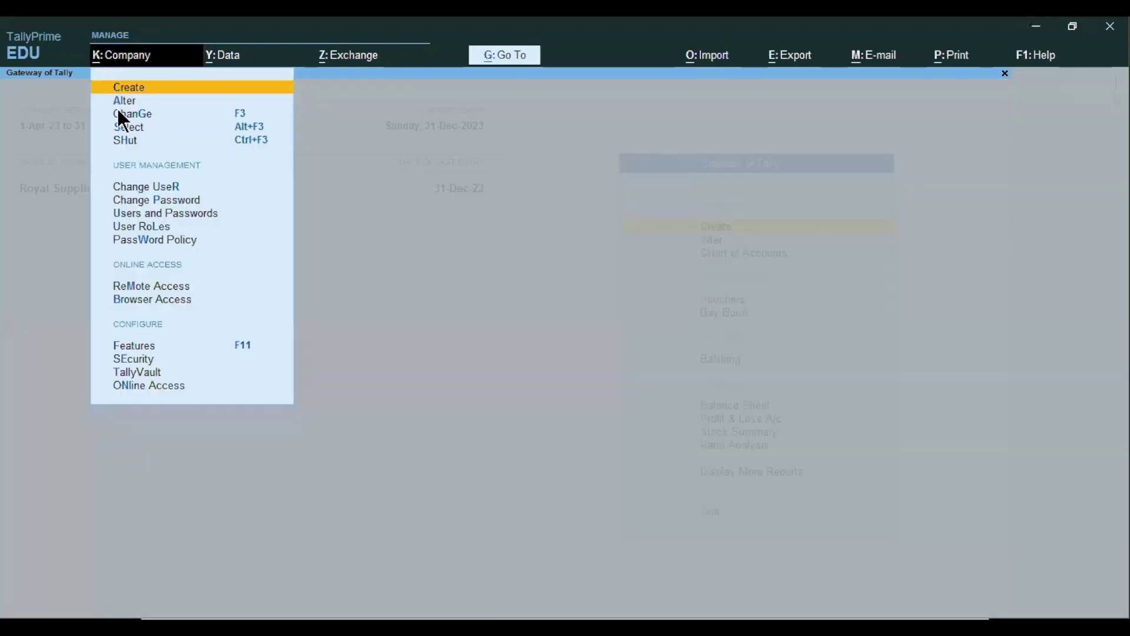
click(141, 229)
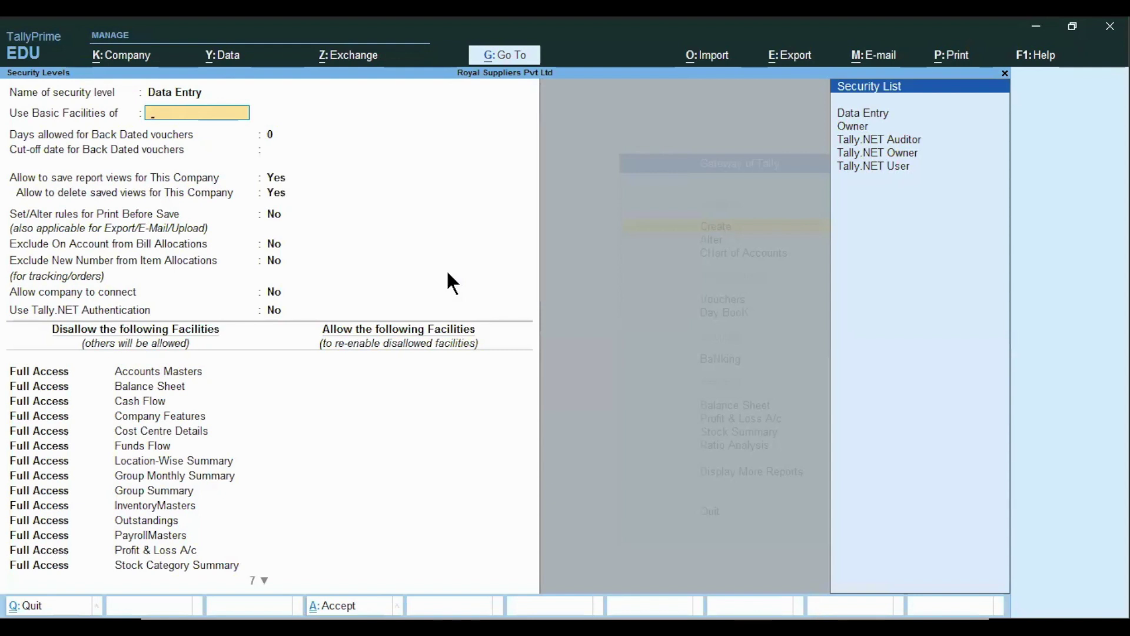
- Set Data Entry's Use Basic Facilities of to Owner
key(Down)
key(Down)
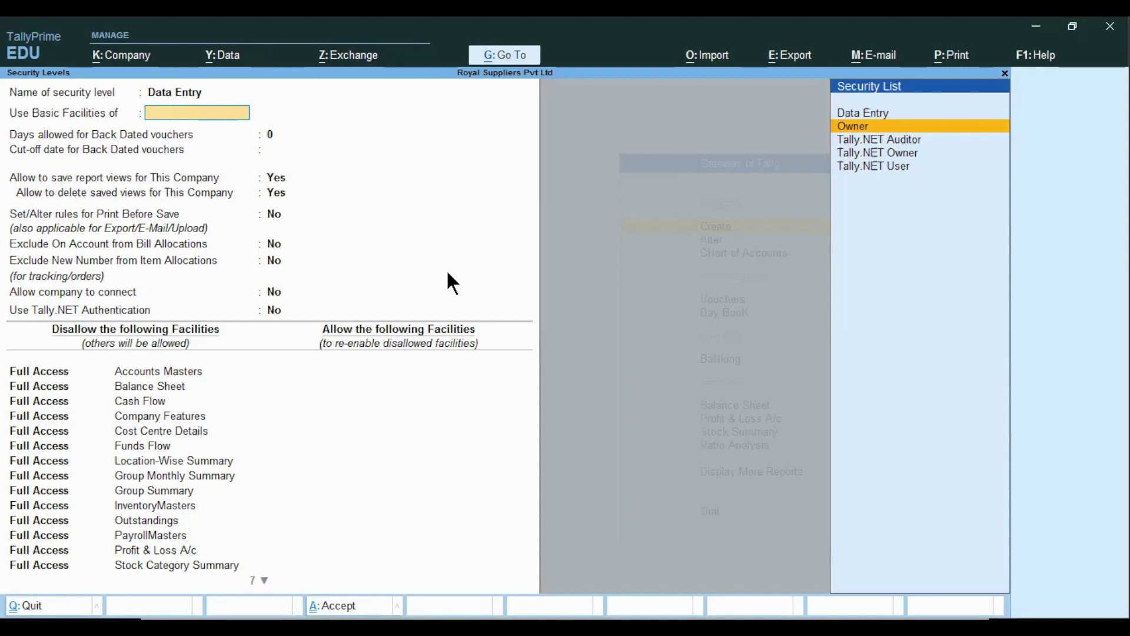
key(Return)
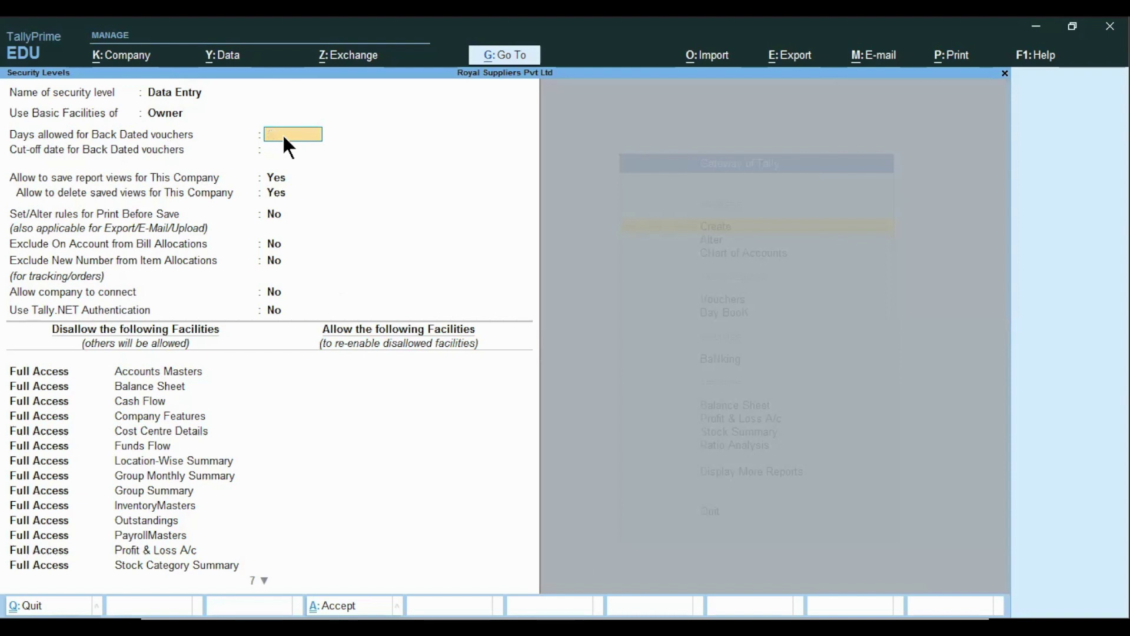
- Set back-dated voucher days to 0 and leave the cut-off date blank
key(Return)
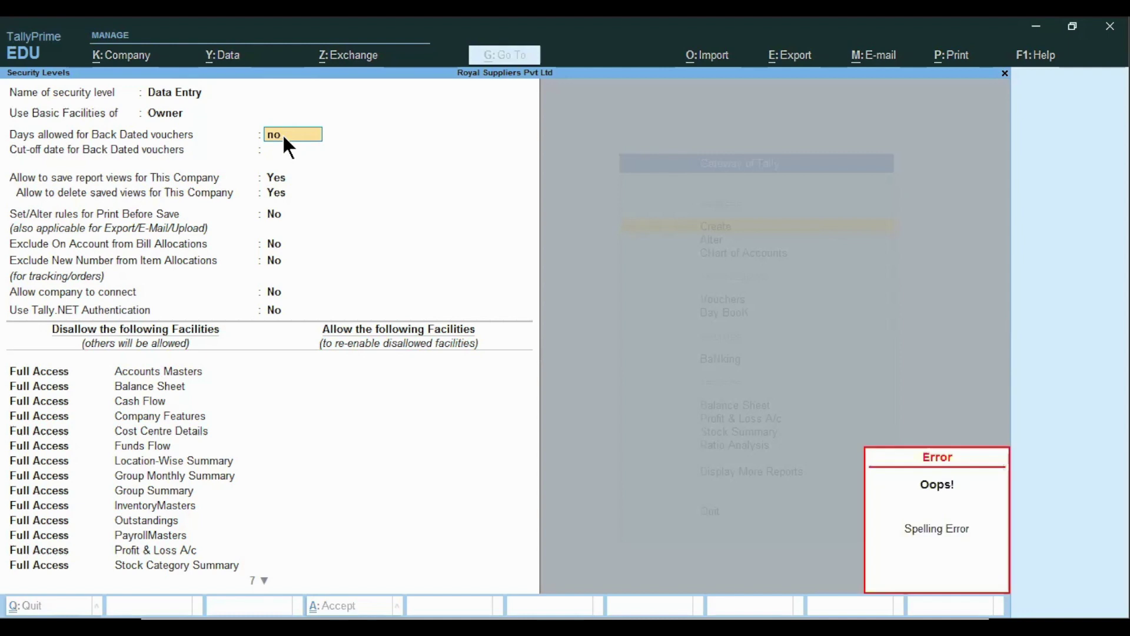
key(BackSpace)
key(BackSpace)
key(Return)
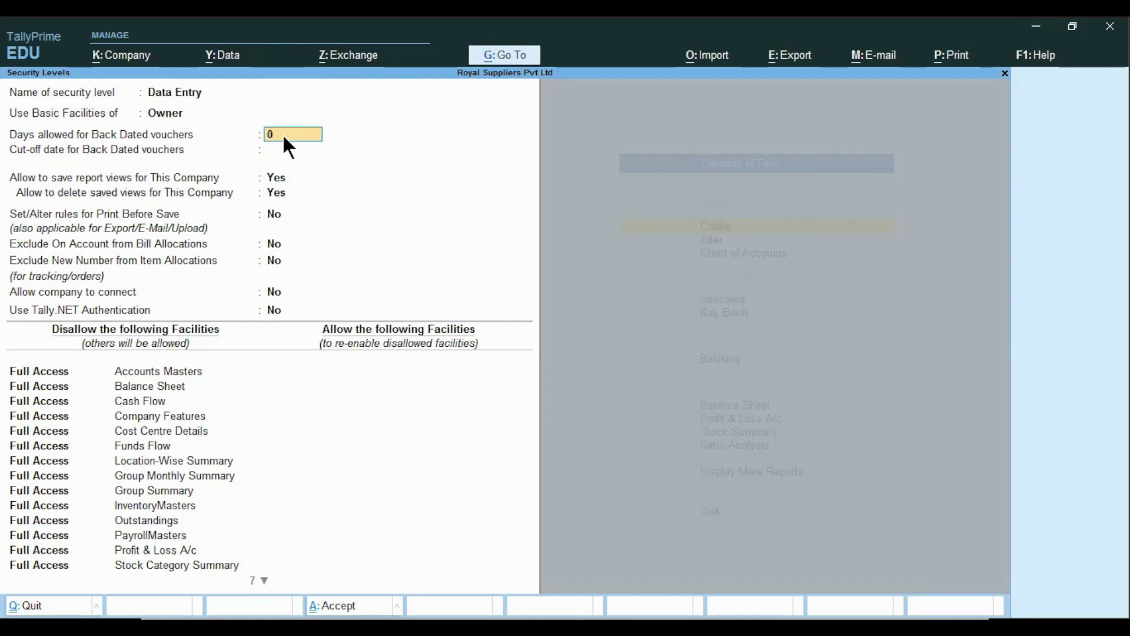
key(Return)
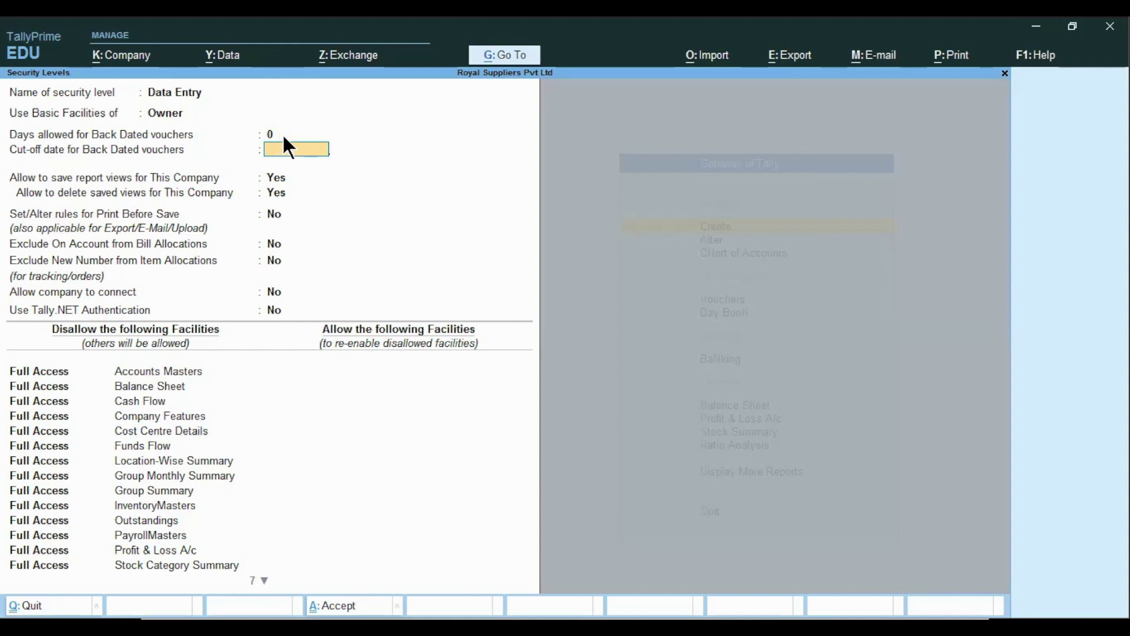
text(0)
key(BackSpace)
key(Return)
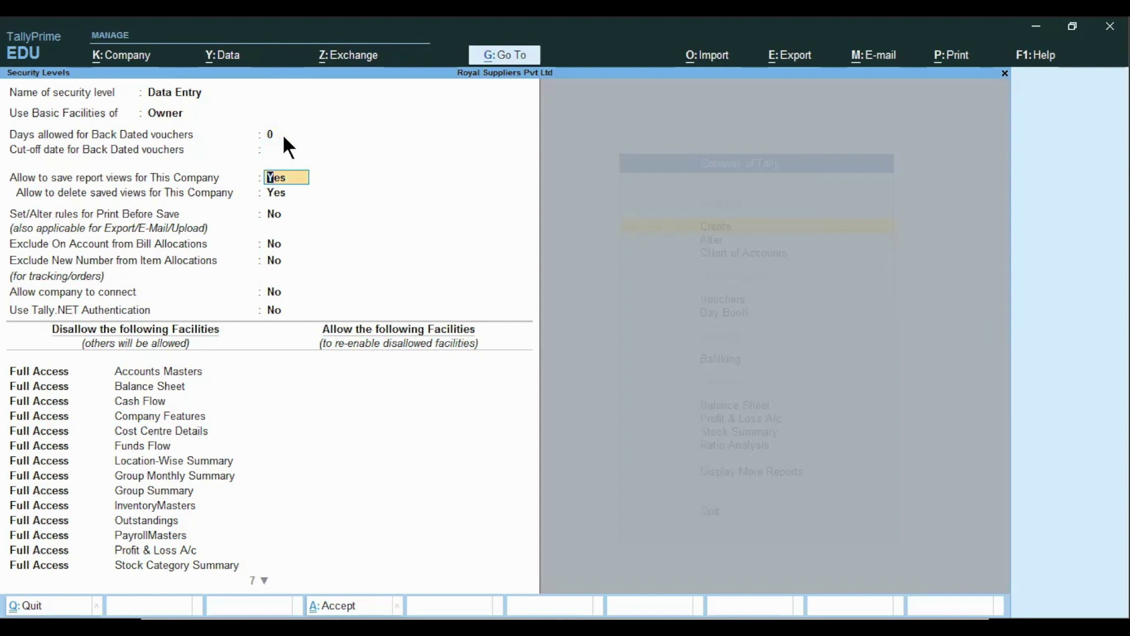
- Set 'Allow to save report views for This Company' to No
text(n)
key(Return)
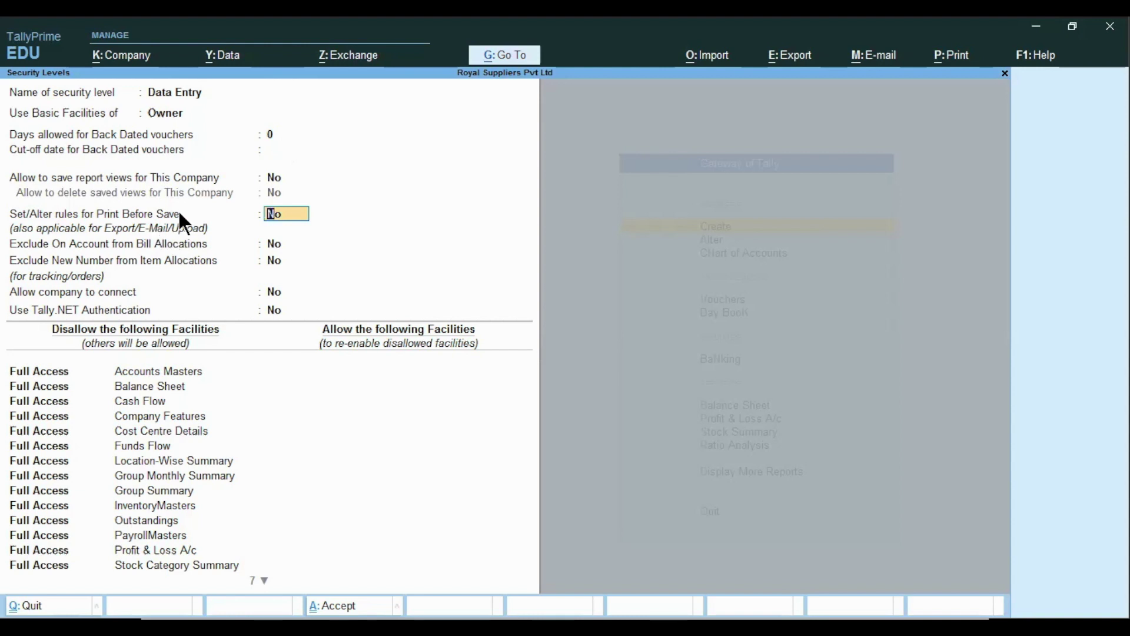
- Keep print-before-save rules, bill exclusions, company connect and Tally.NET Authentication at No
key(Return)
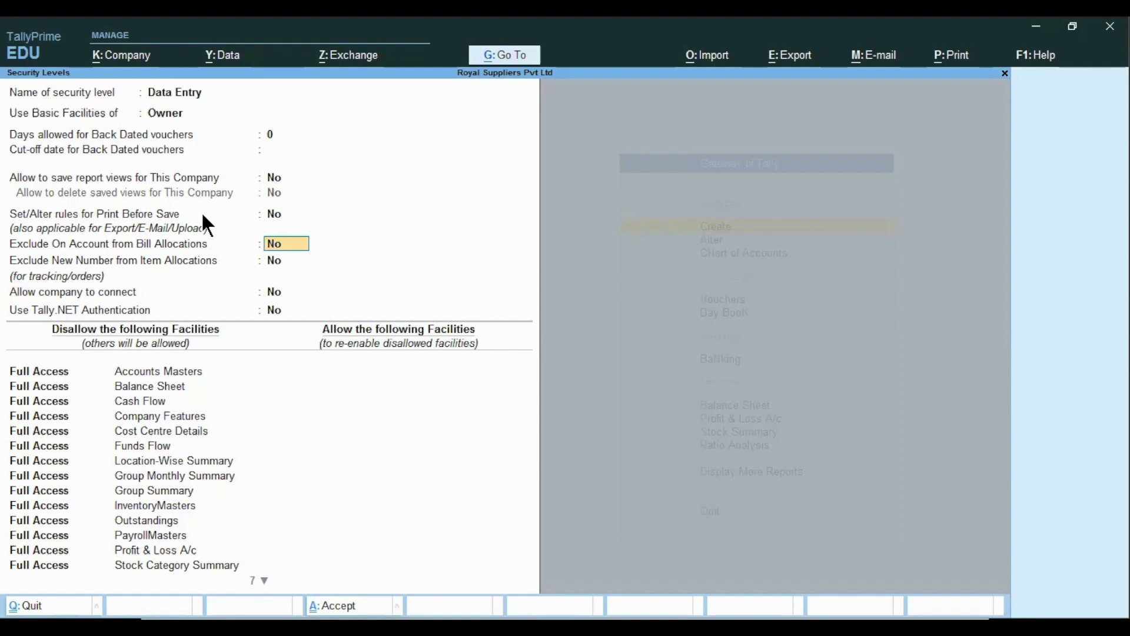
key(Return)
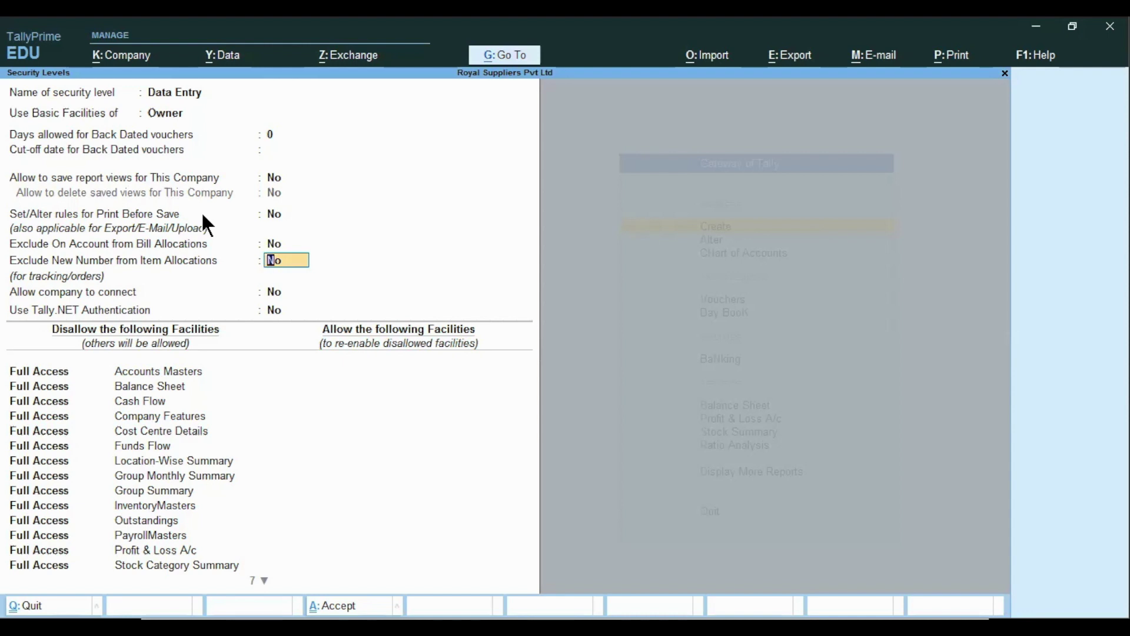
key(Return)
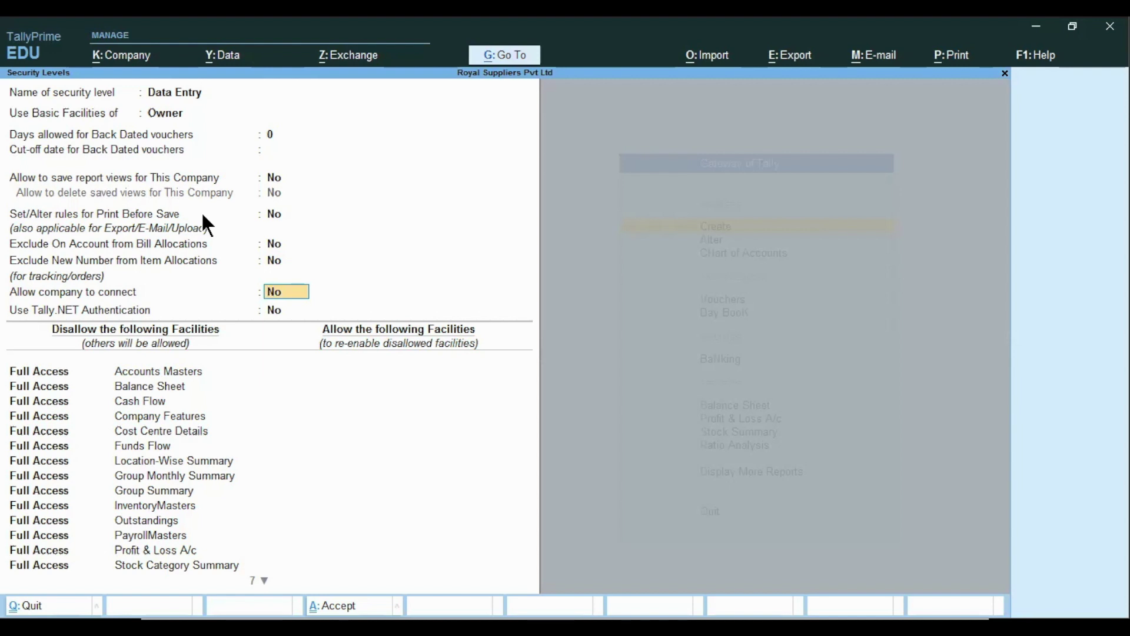
key(Return)
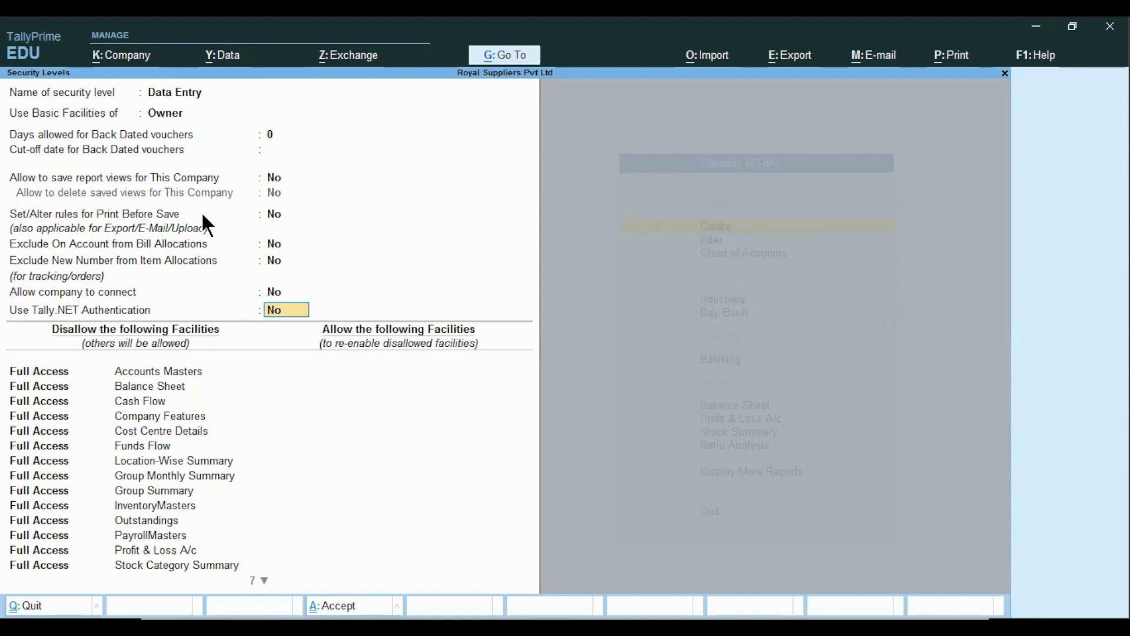
key(Return)
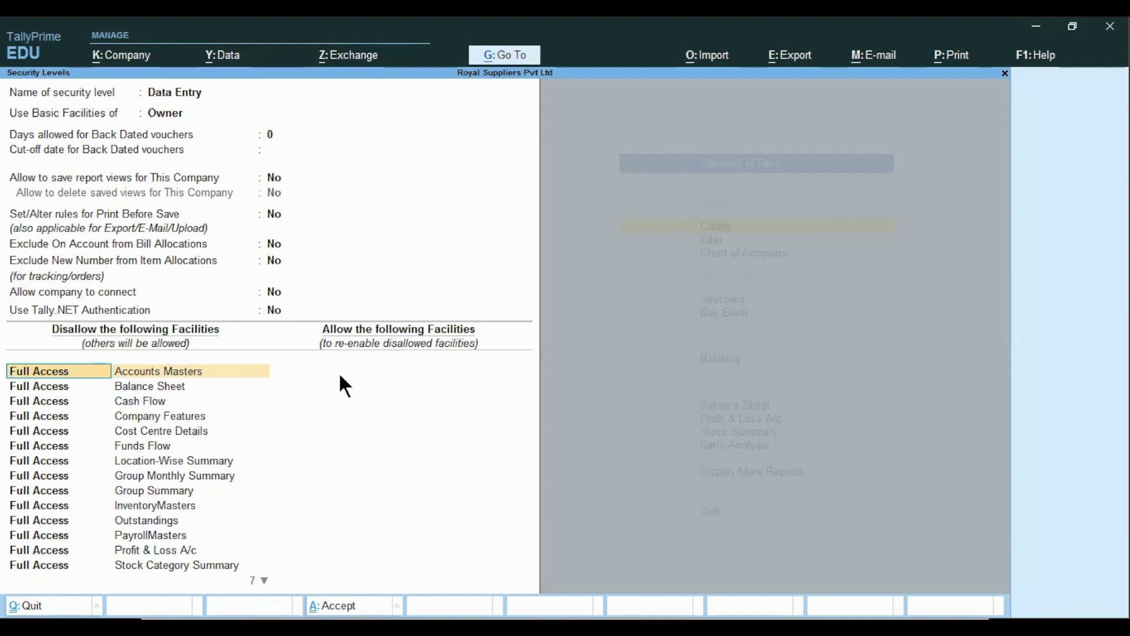
- Add Create access on Accounts Masters as the first allowed Data Entry facility
key(Return)
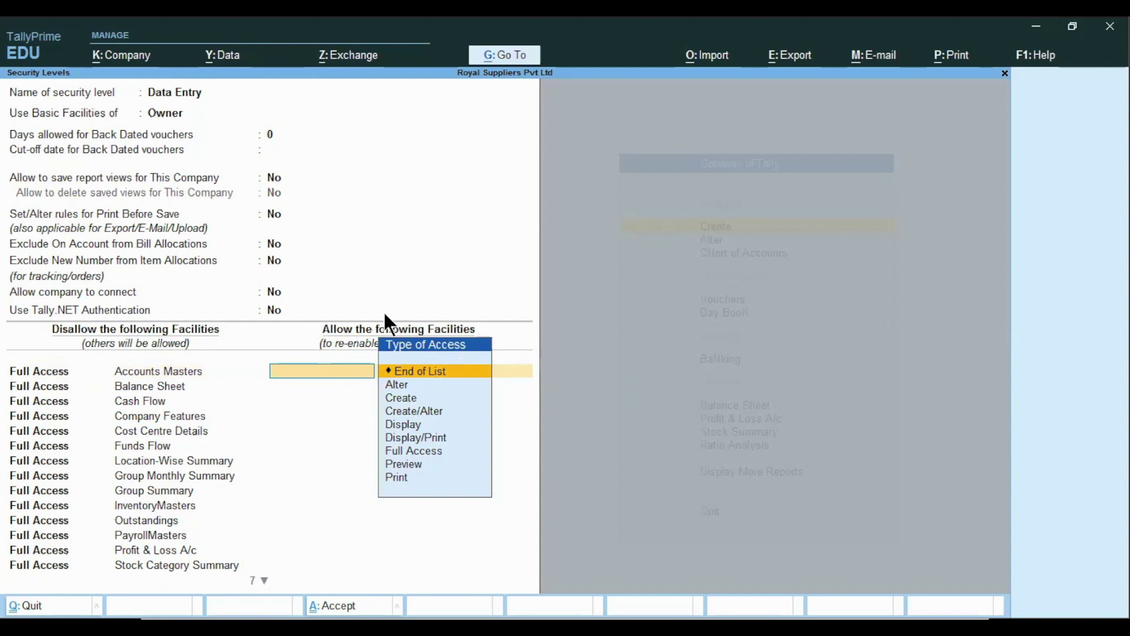
click(401, 389)
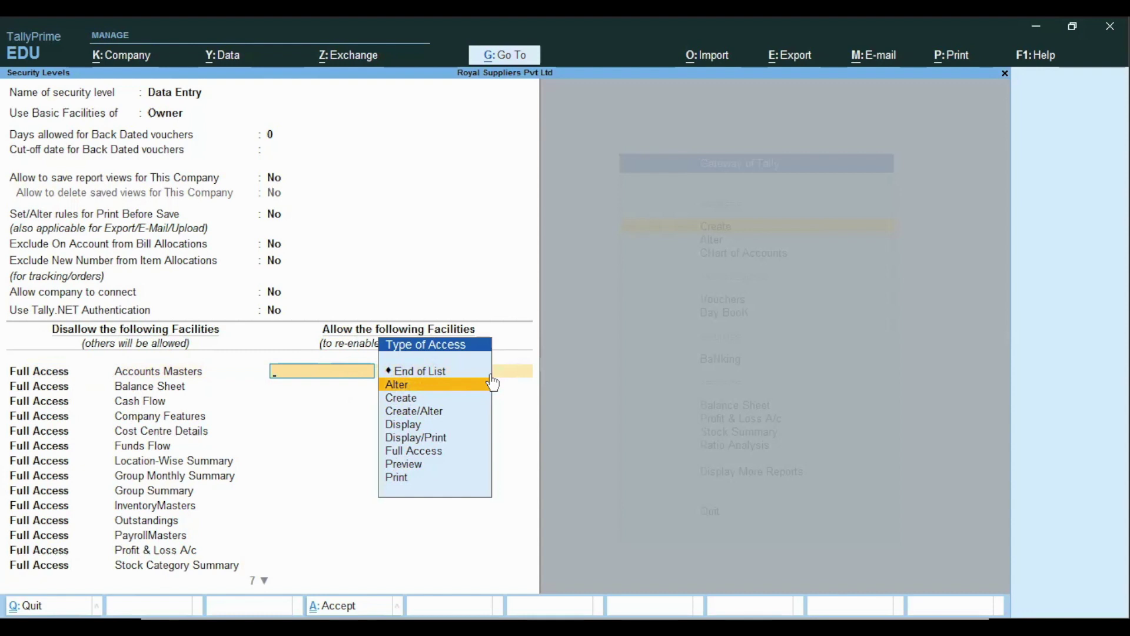
key(Down)
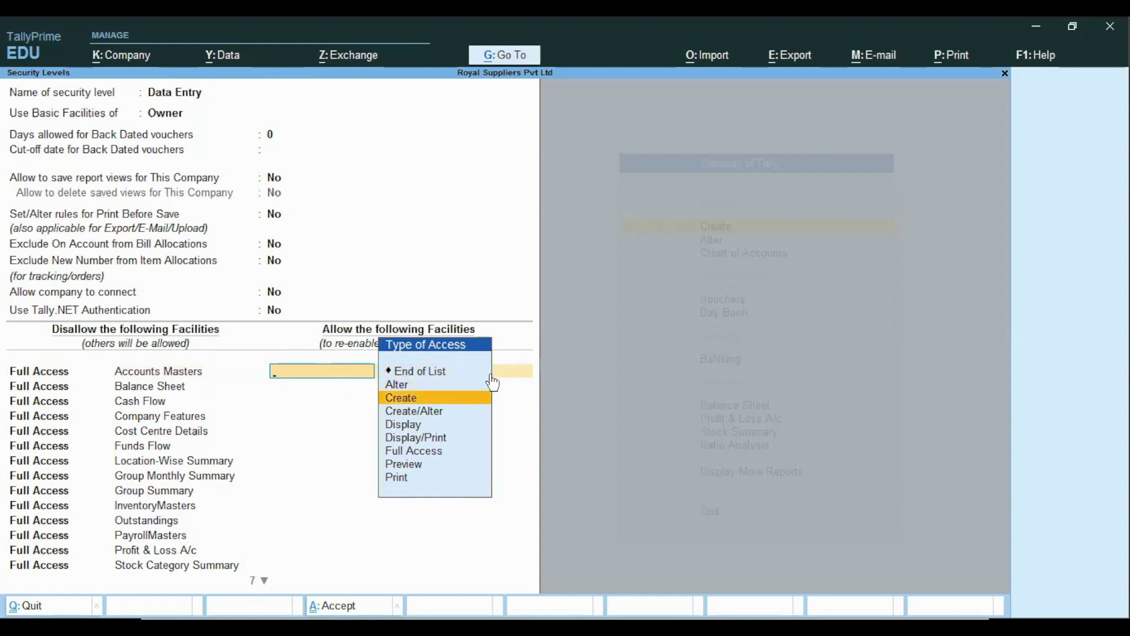
key(Down)
key(Down)
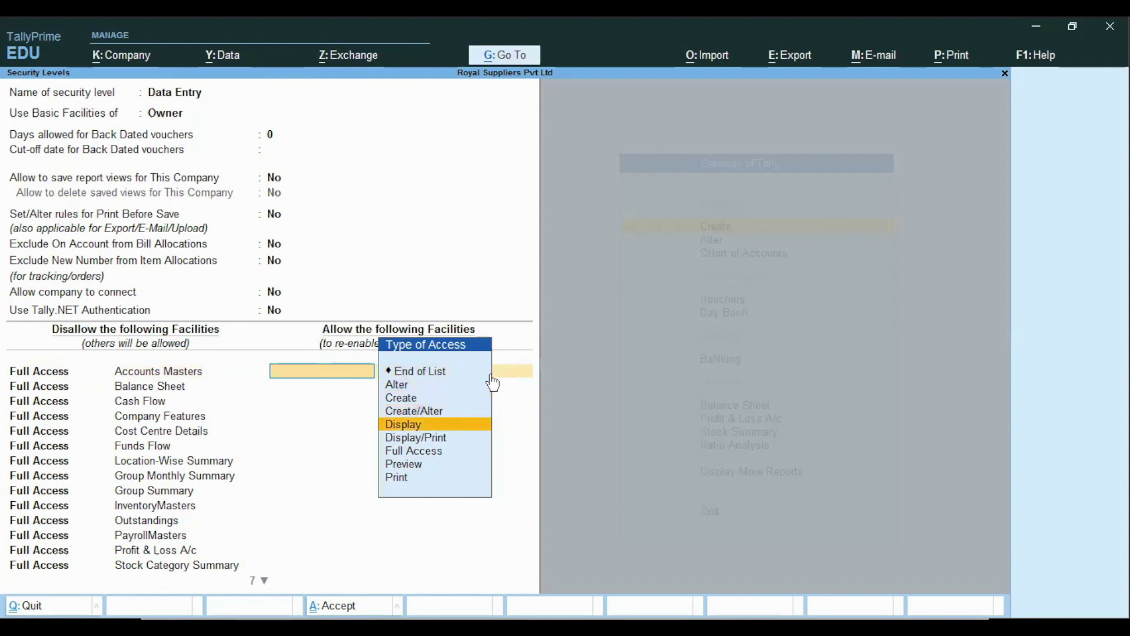
key(Down)
key(Down)
key(Down)
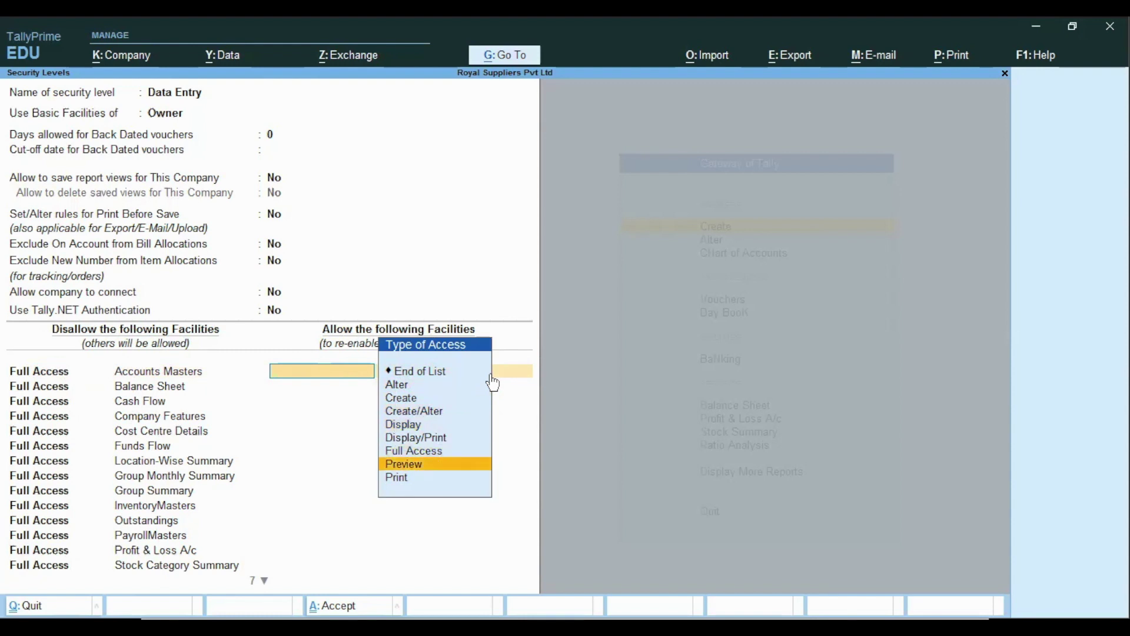
key(Down)
key(Up)
key(Up)
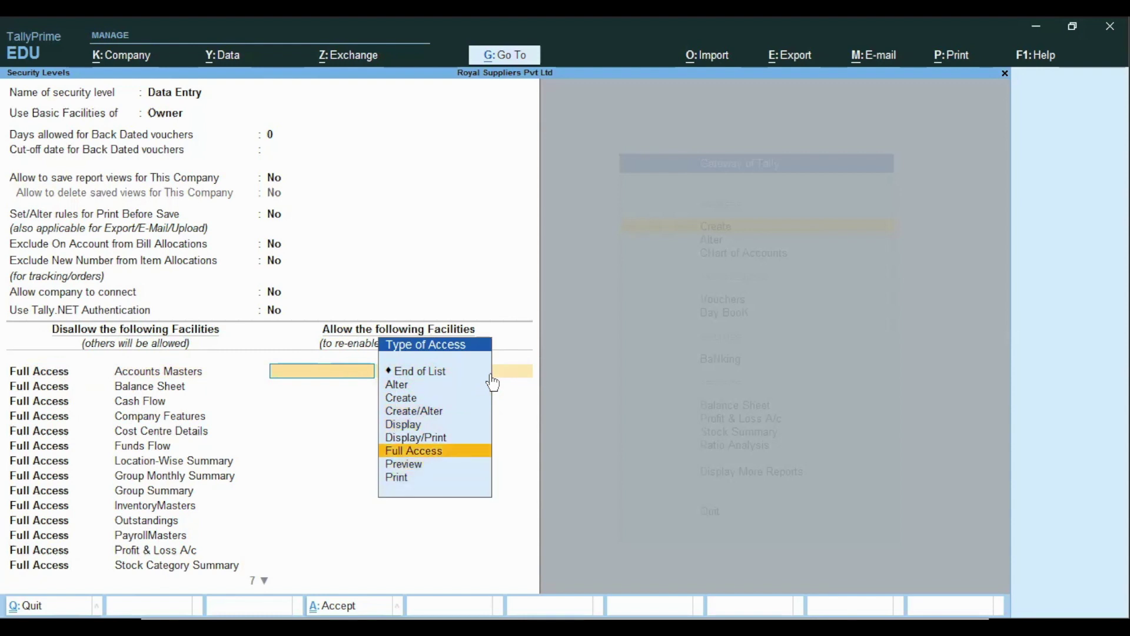
key(Up)
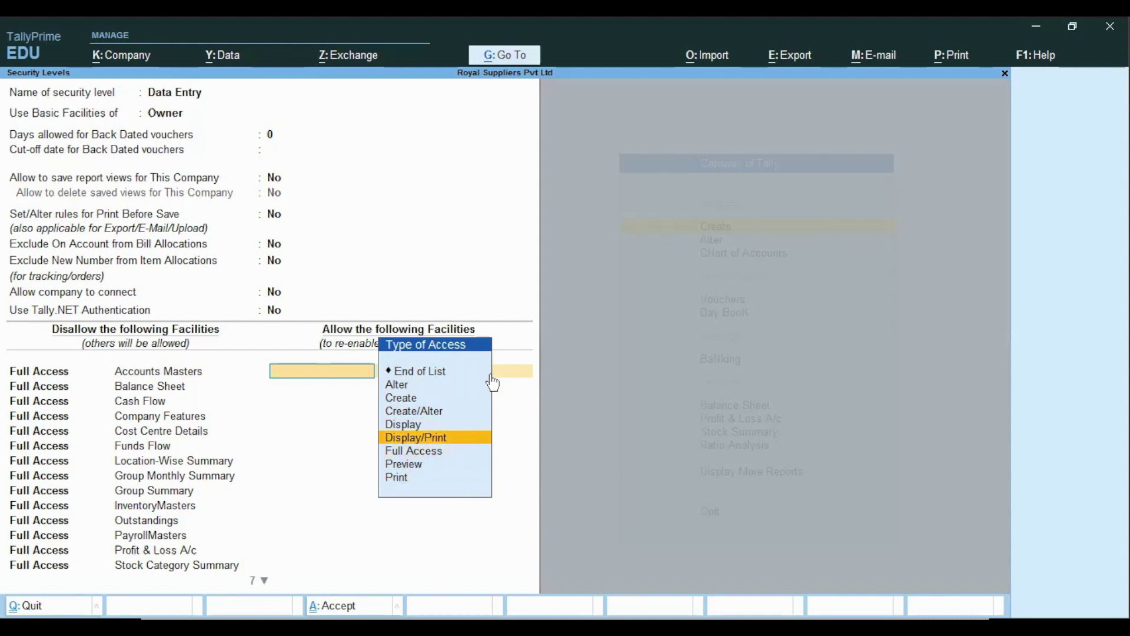
key(Up)
key(Up)
key(Up)
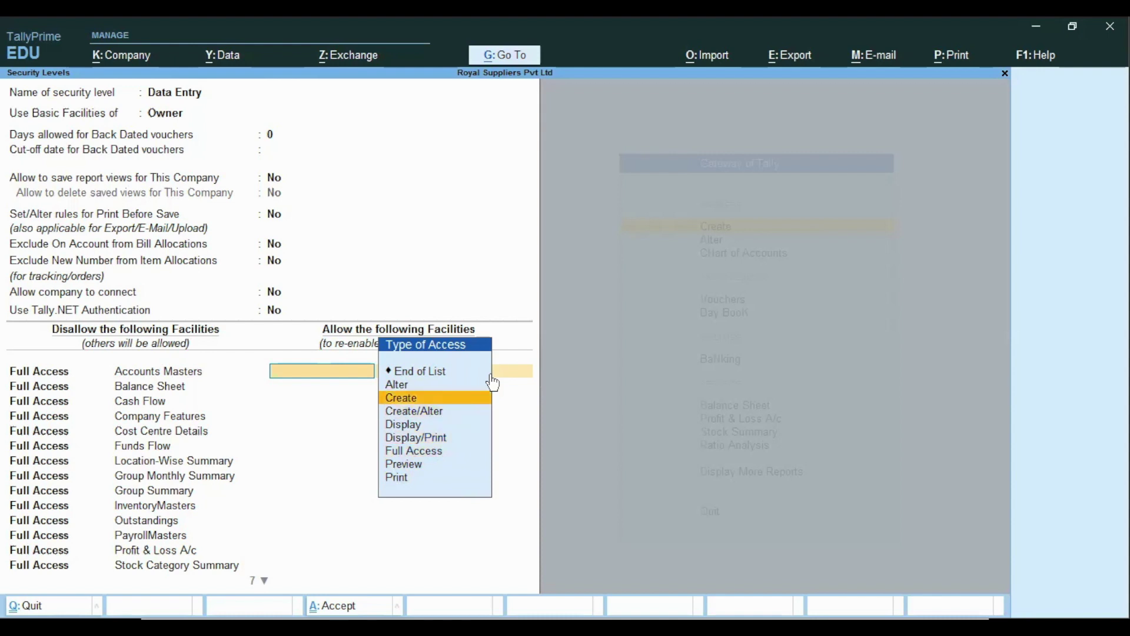
key(Return)
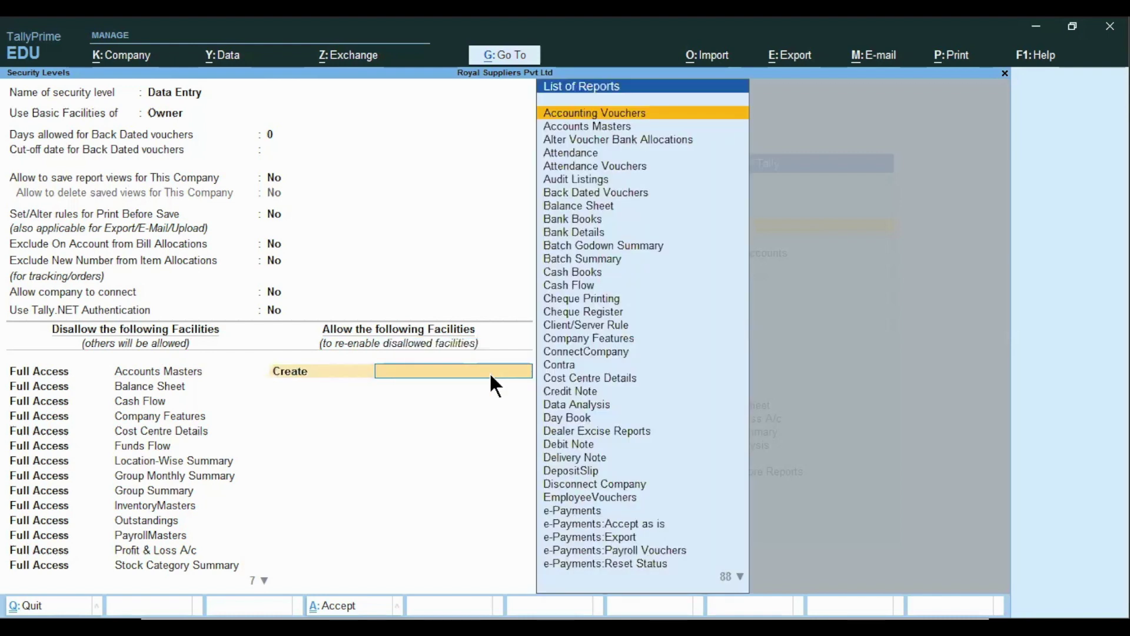
key(Down)
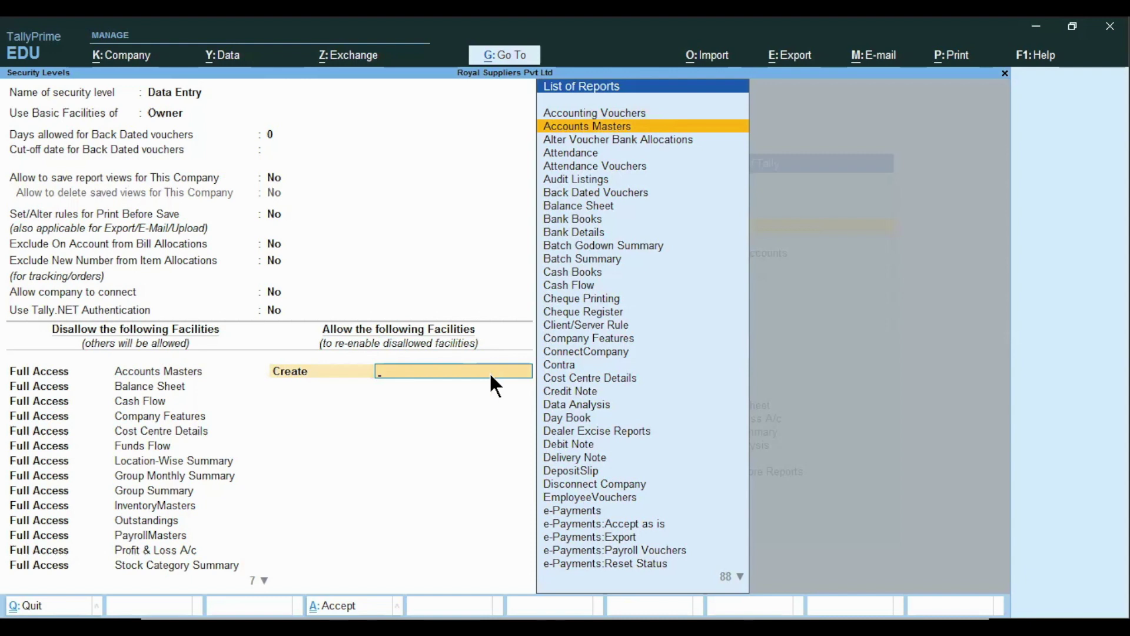
key(Return)
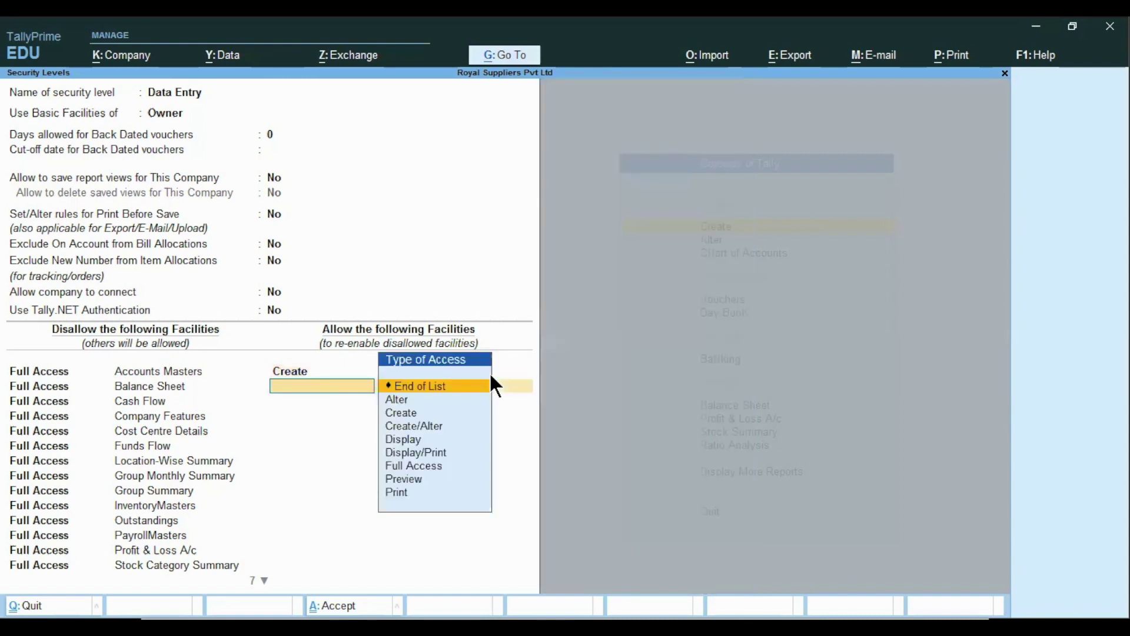
- Add a second row granting Create access on Accounting Vouchers
key(Down)
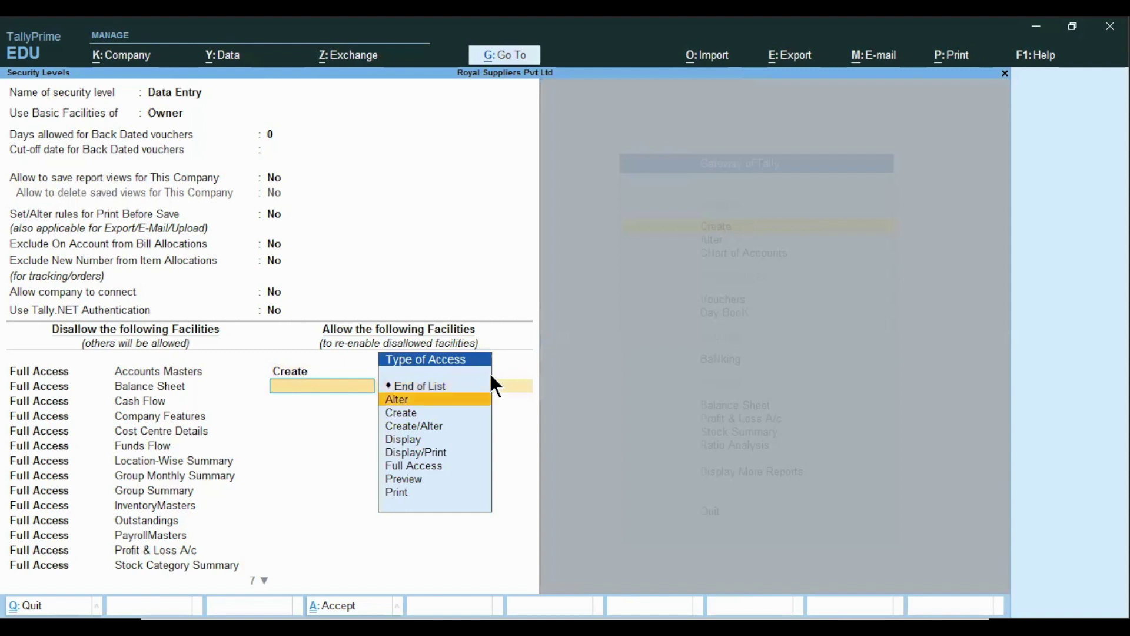
key(Down)
key(Return)
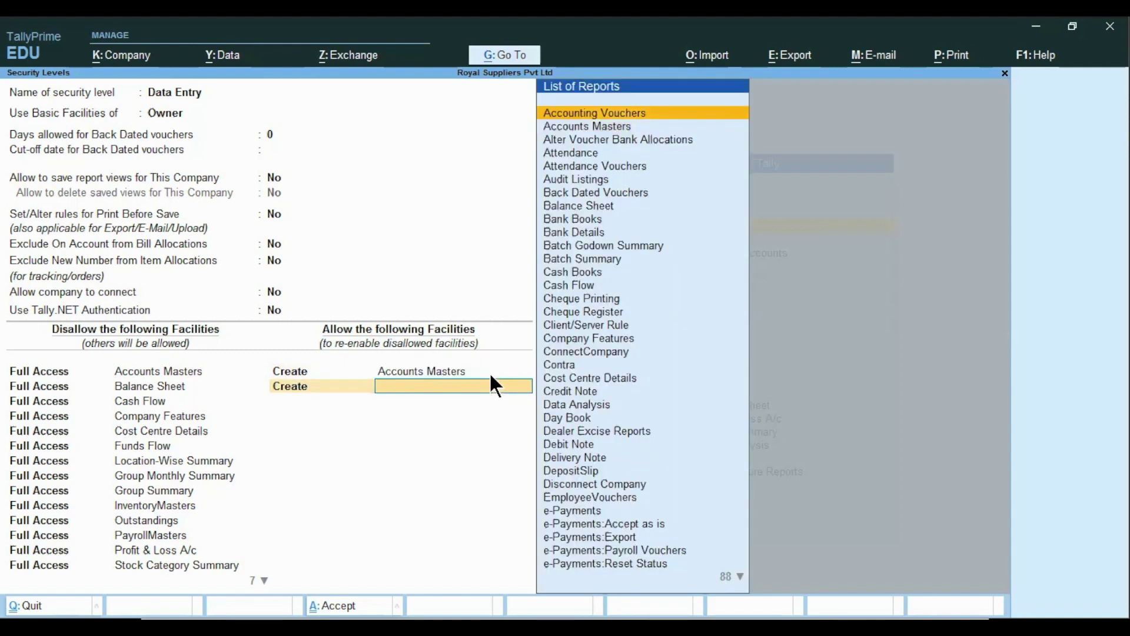
text(Ac)
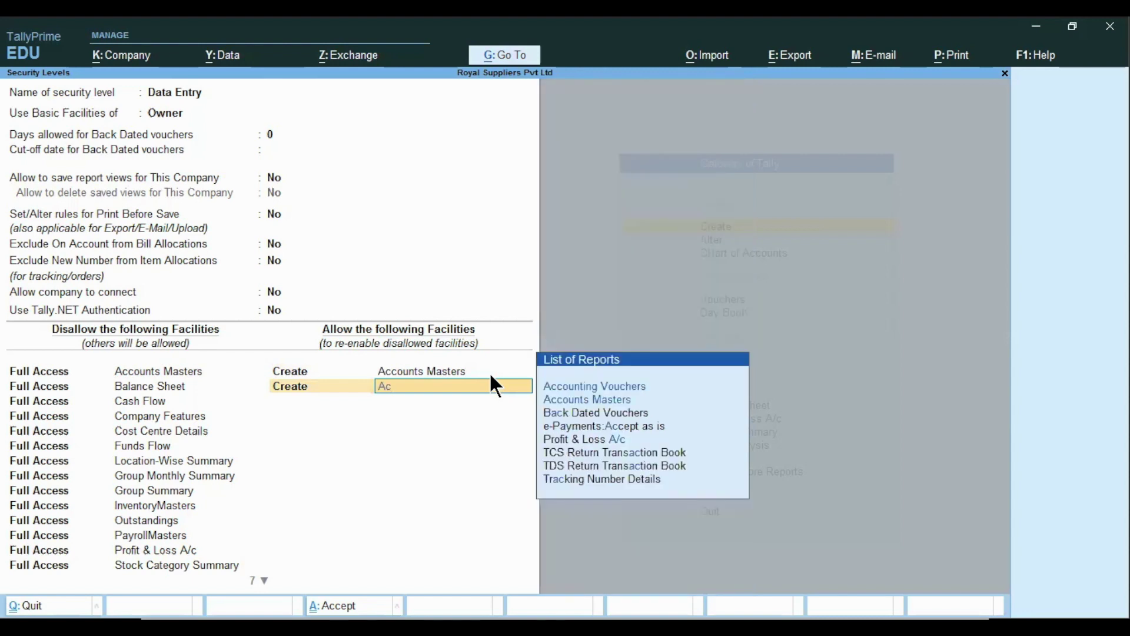
key(Down)
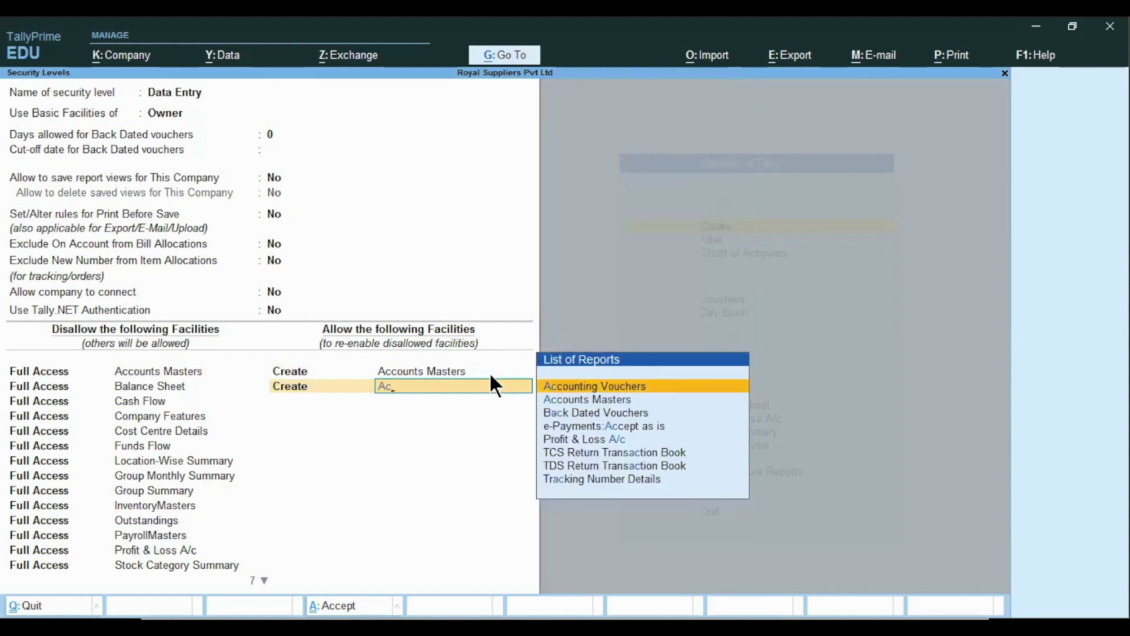
key(Return)
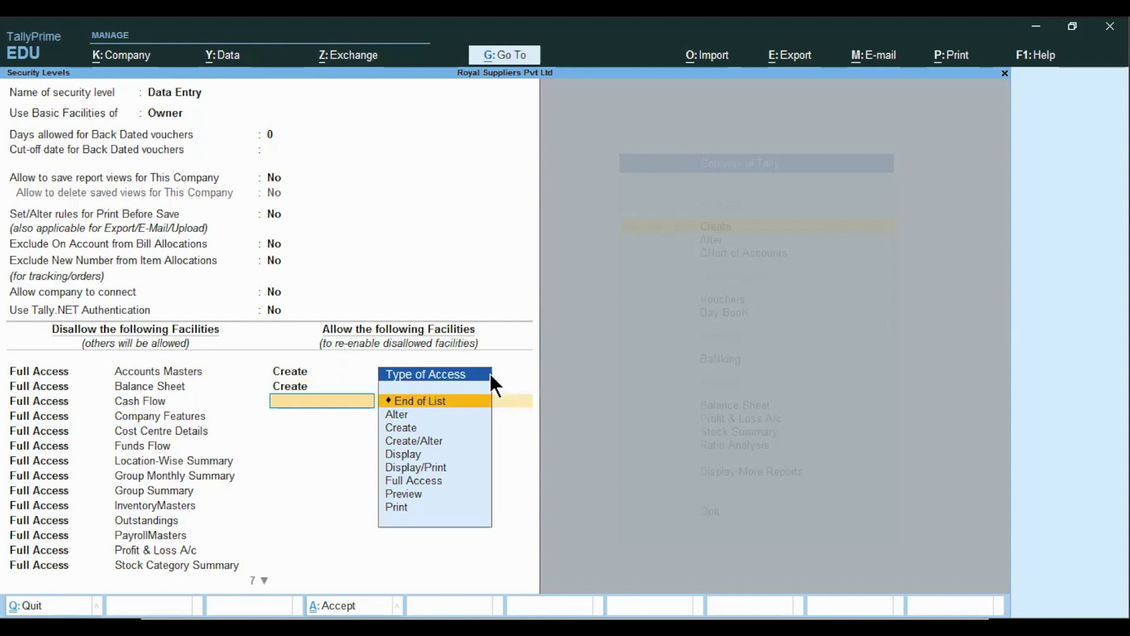
- Add a third row granting Display/Print access on Balance Sheet
key(Down)
key(Down)
key(Down)
key(Down)
key(Down)
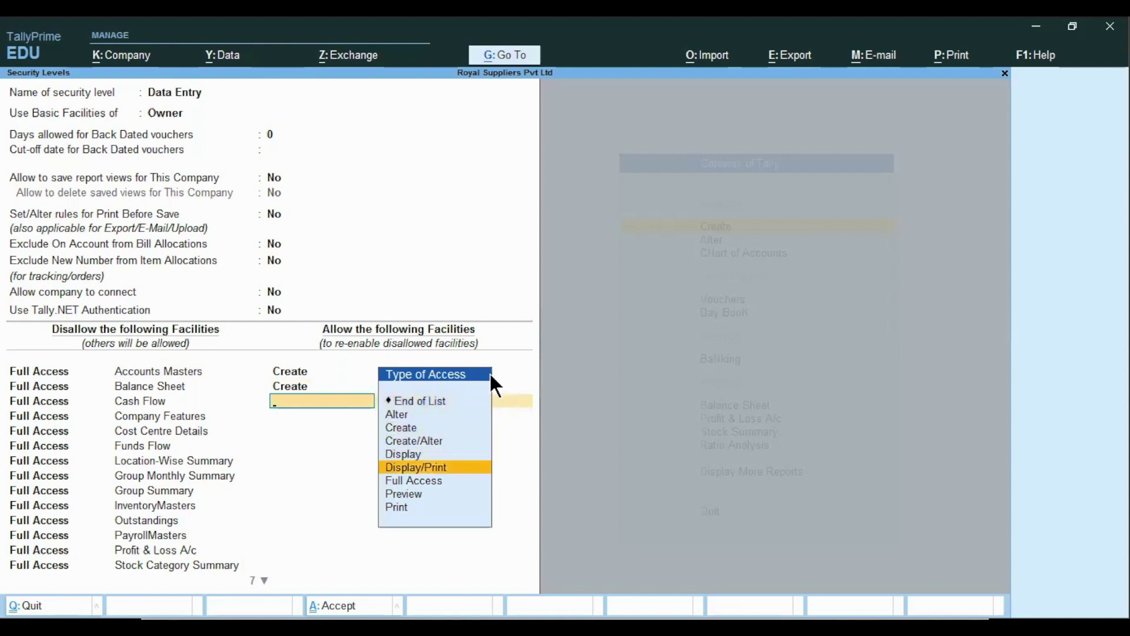
key(Return)
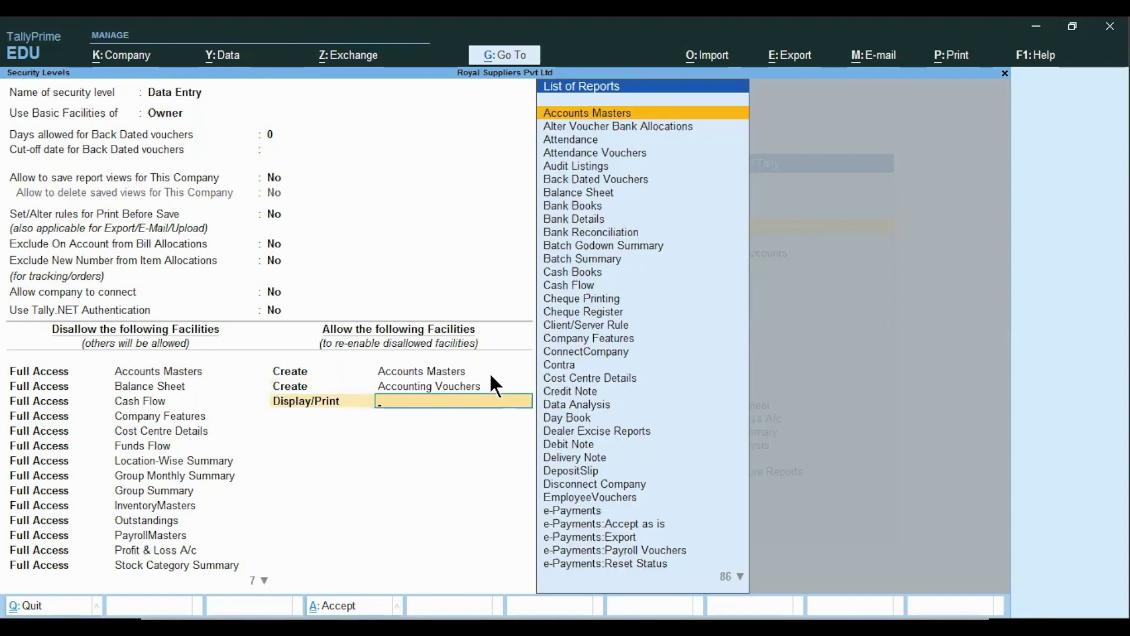
text(Ba)
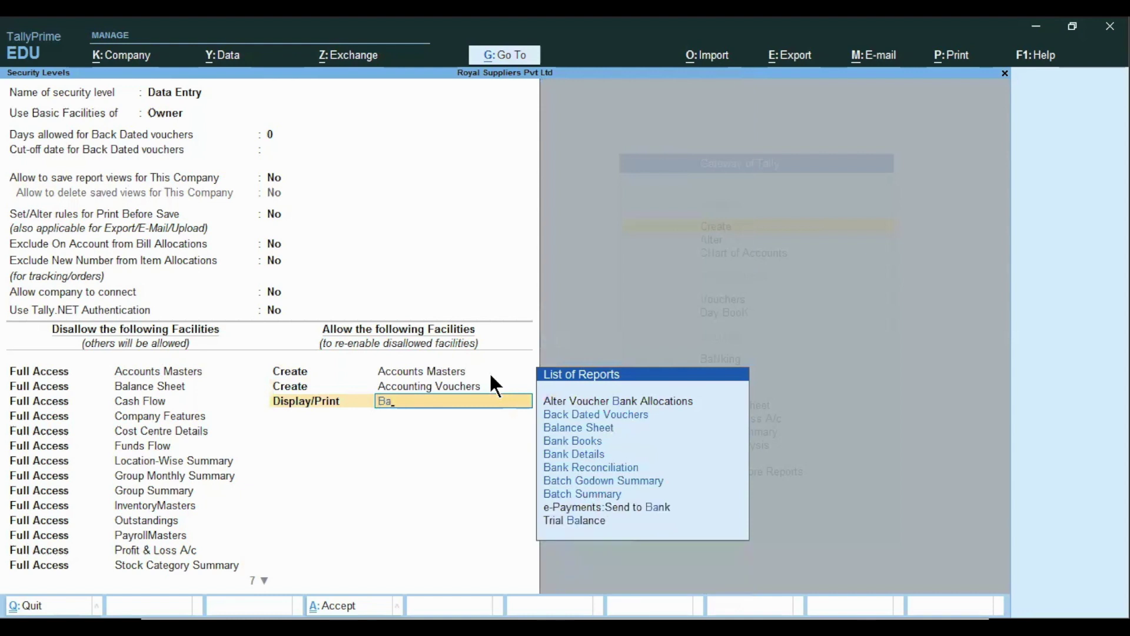
text(lan)
key(Up)
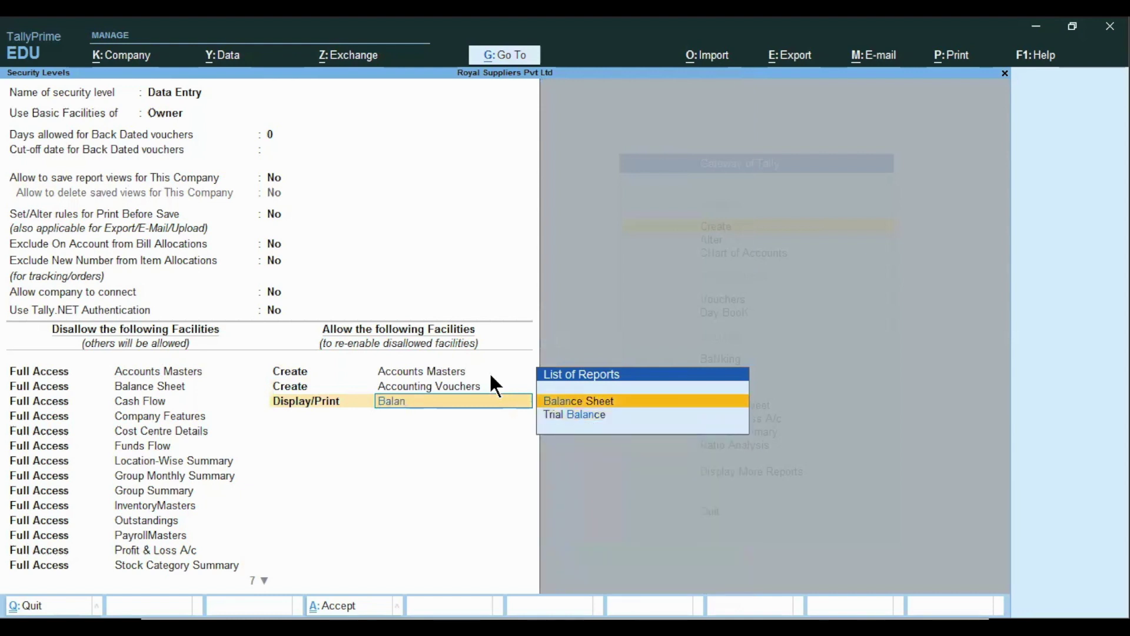
key(Return)
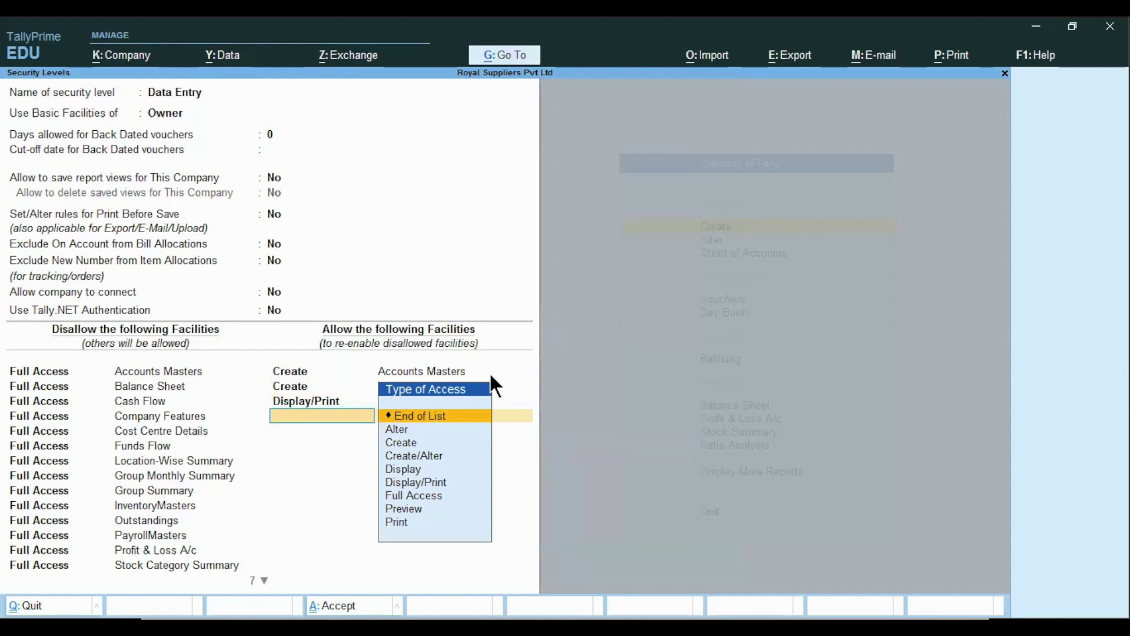
- Grant Display/Print access on Stock Query and accept the Data Entry access list
text(D)
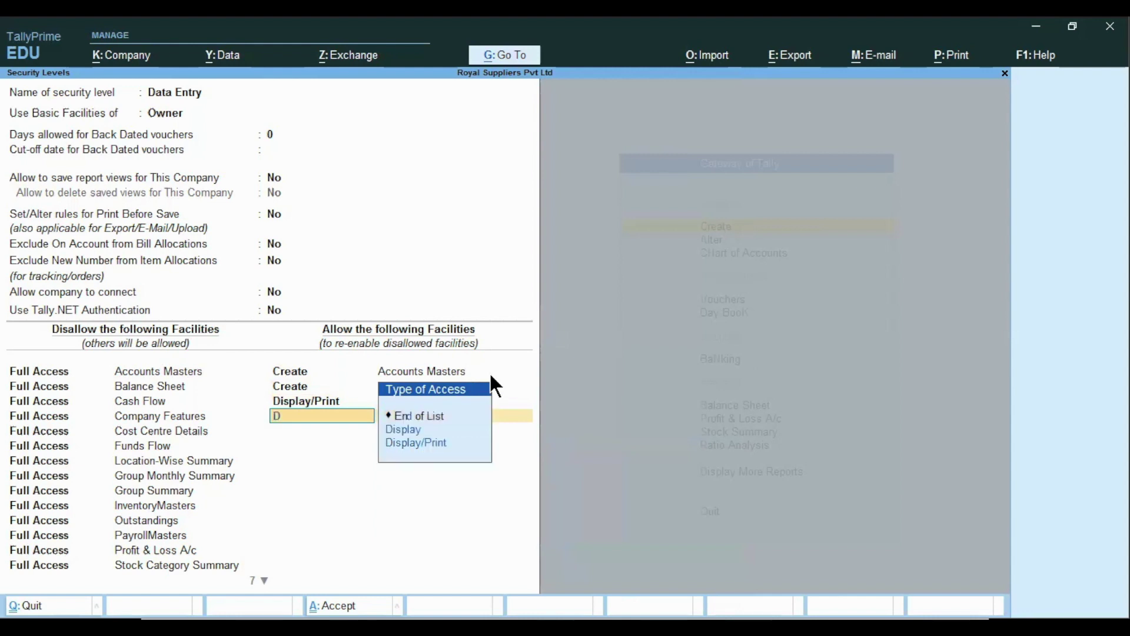
key(Down)
key(Down)
key(Return)
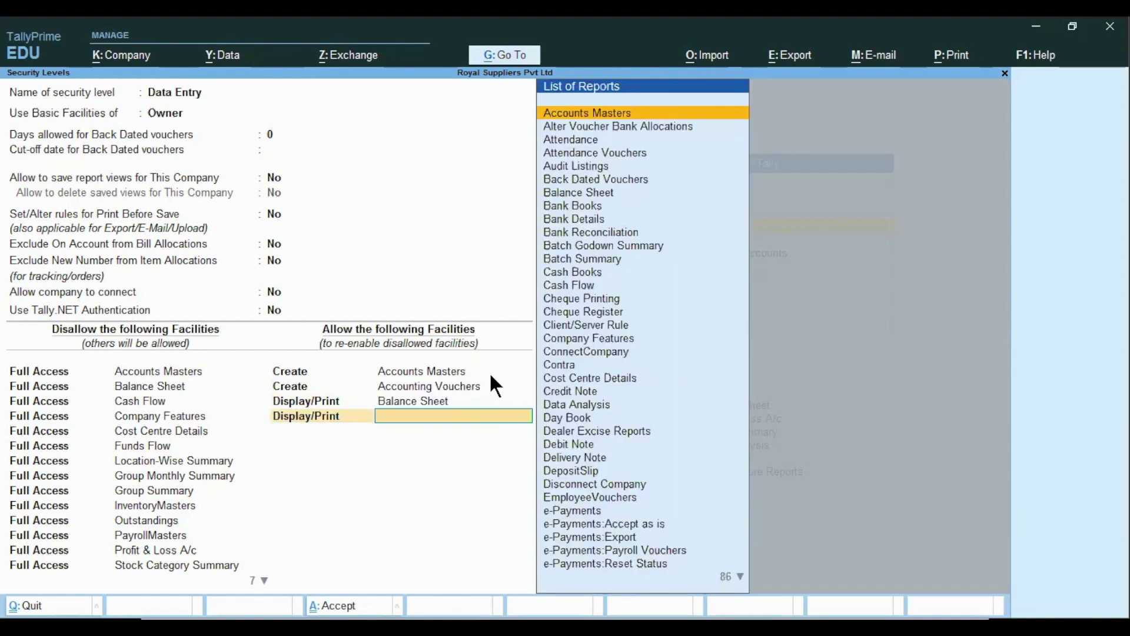
text(stc)
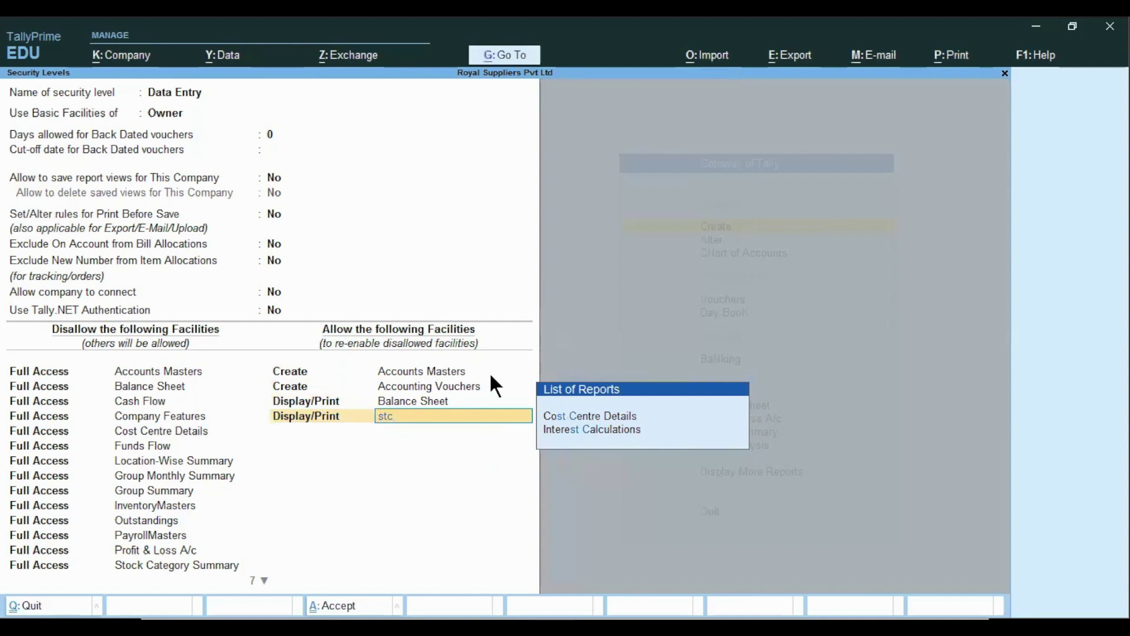
key(BackSpace)
text(oc)
key(Down)
key(Down)
key(Down)
key(Down)
key(Down)
key(Down)
key(Down)
key(Down)
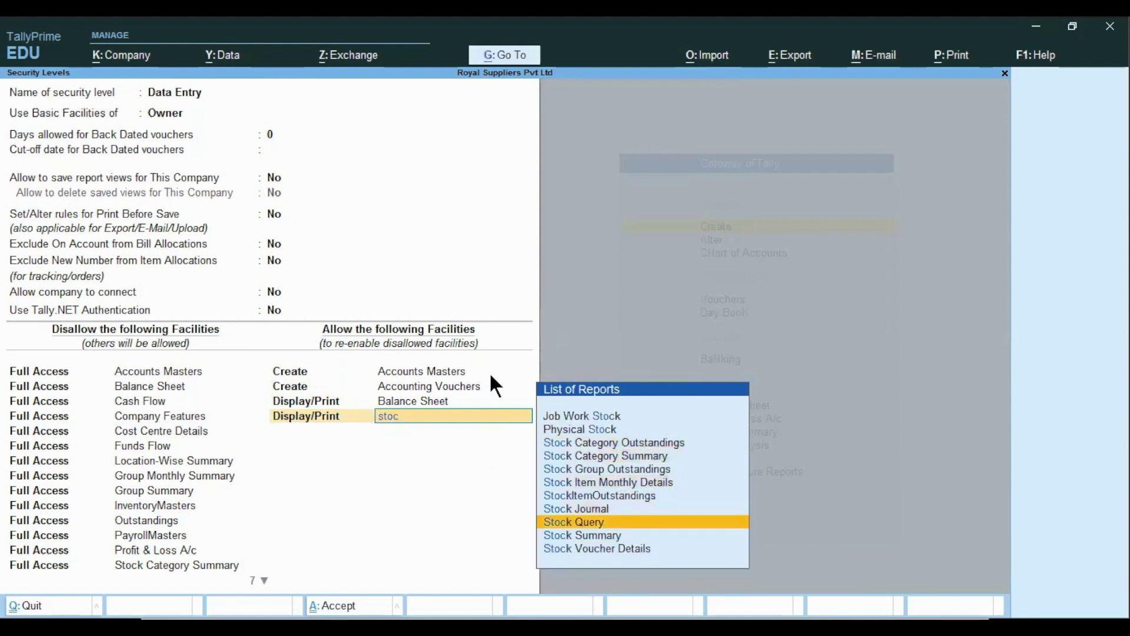
key(Return)
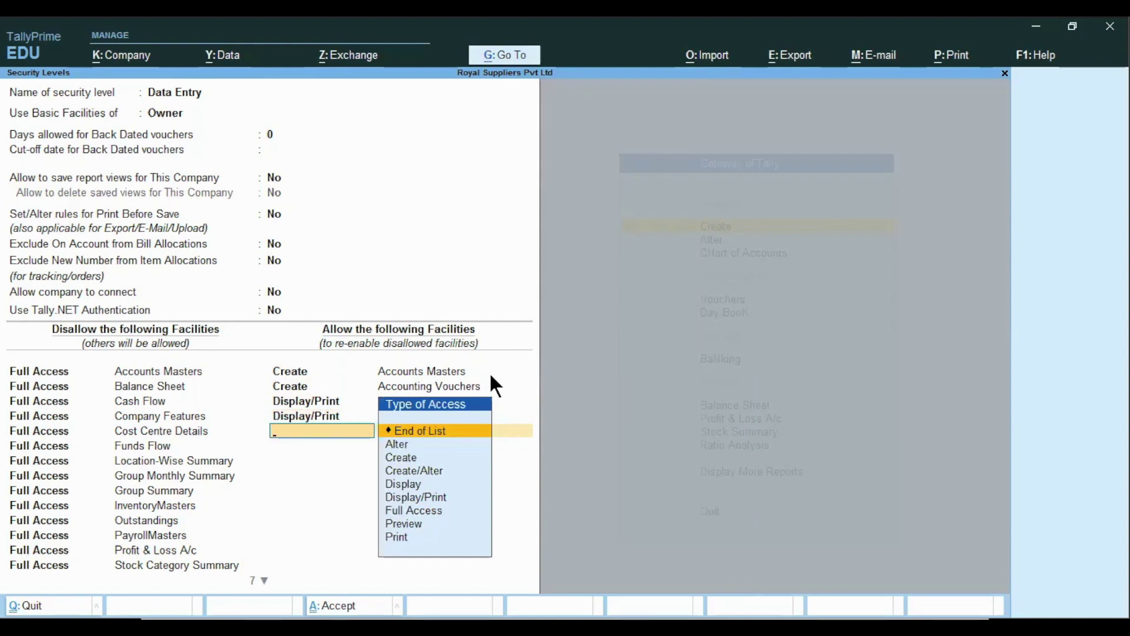
key(Return)
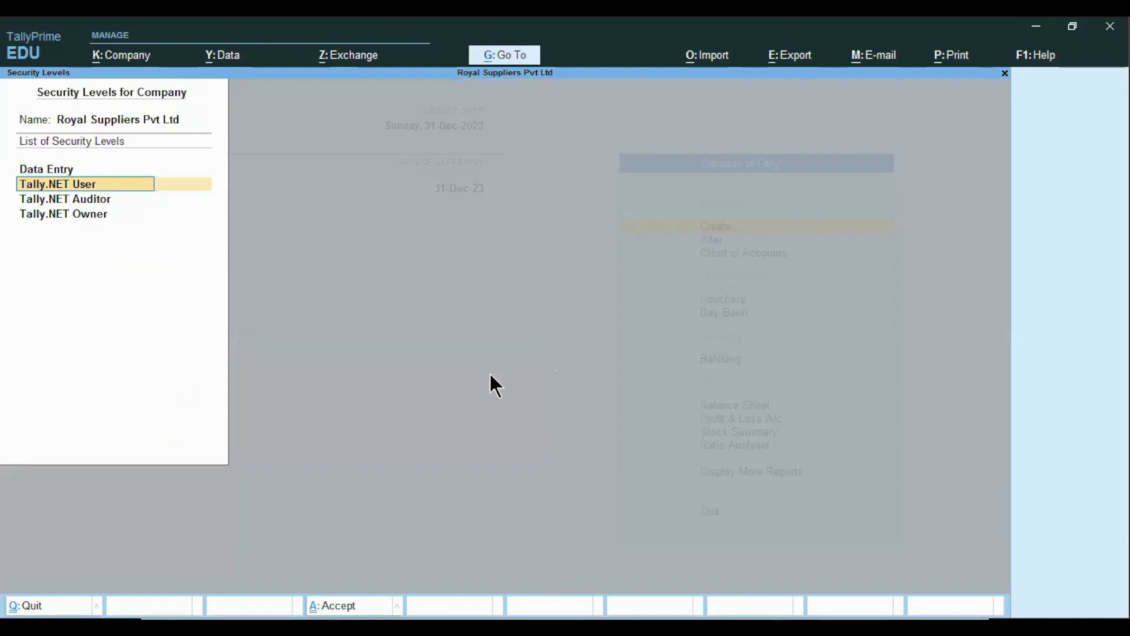
key(ctrl)
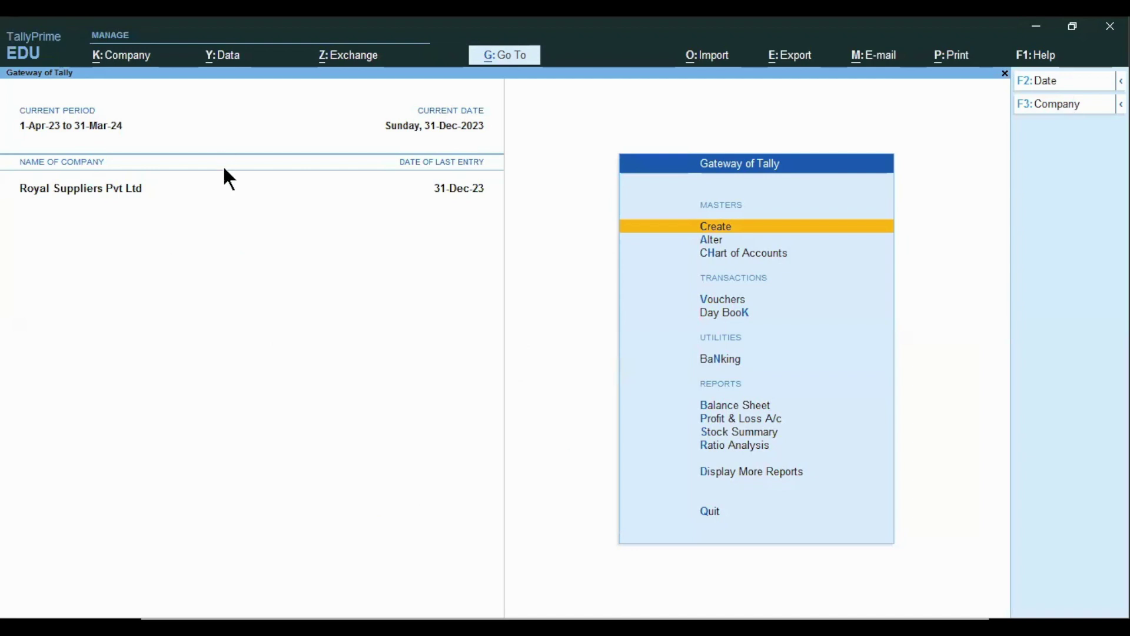
- Start a payment voucher debiting Outstanding Salary with 35,000
key(v)
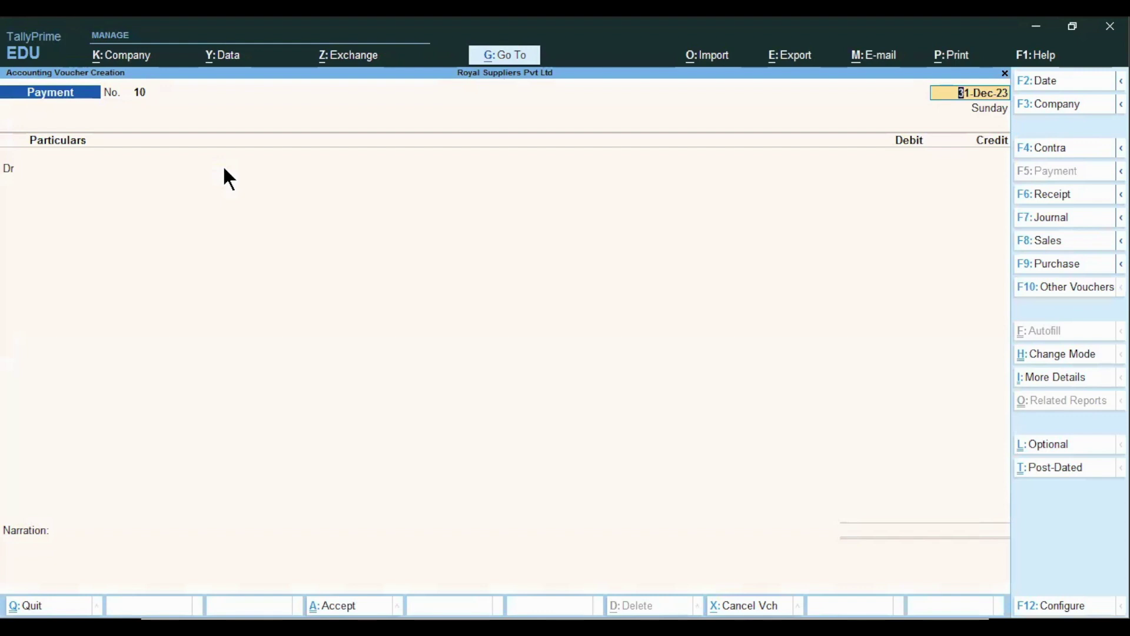
text(1.4)
key(Return)
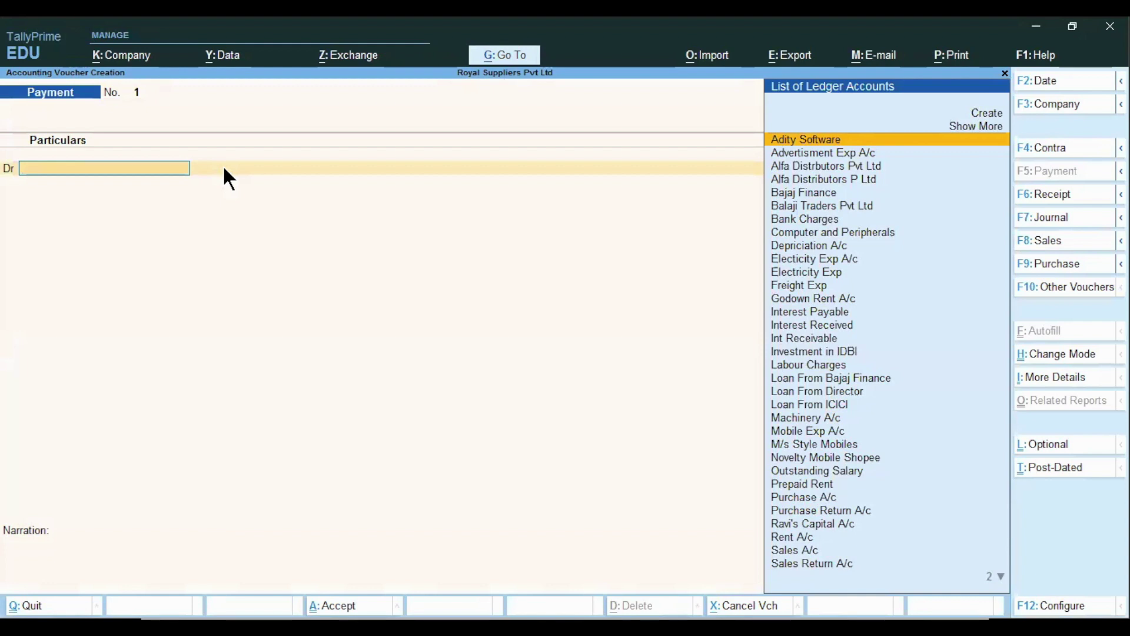
text(Z)
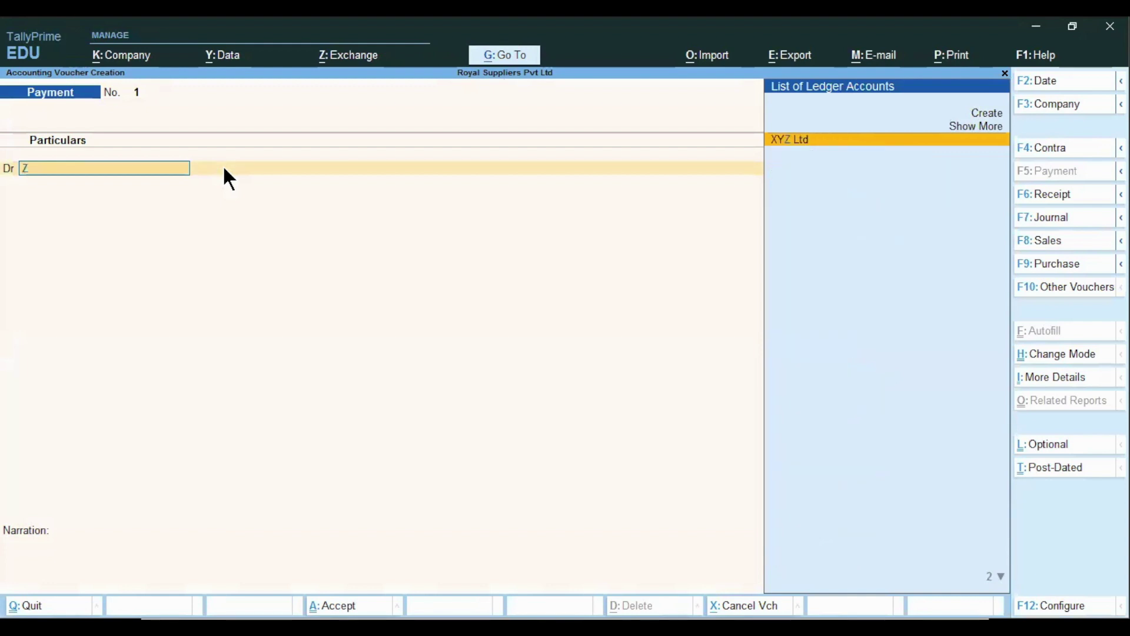
key(BackSpace)
text(Sa)
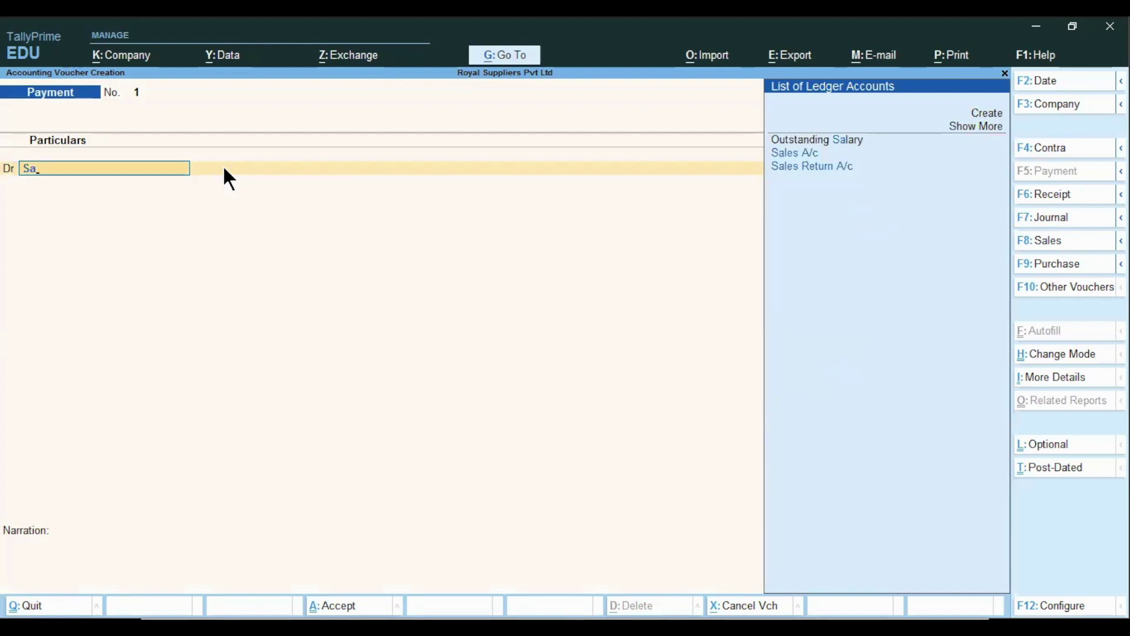
key(Up)
key(Return)
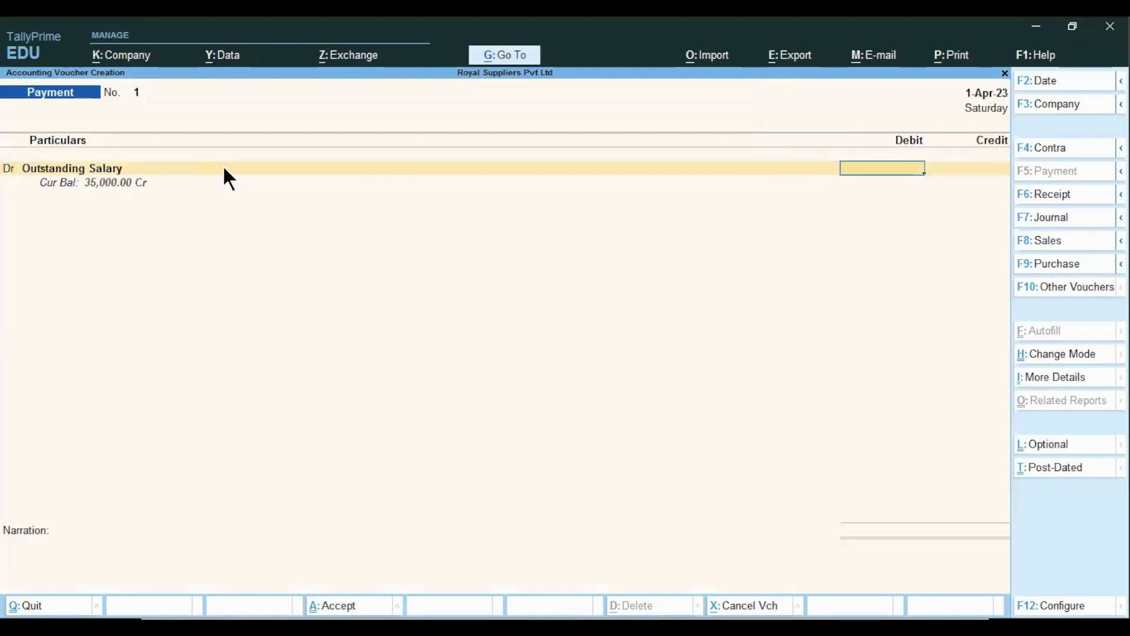
text(35000)
key(Return)
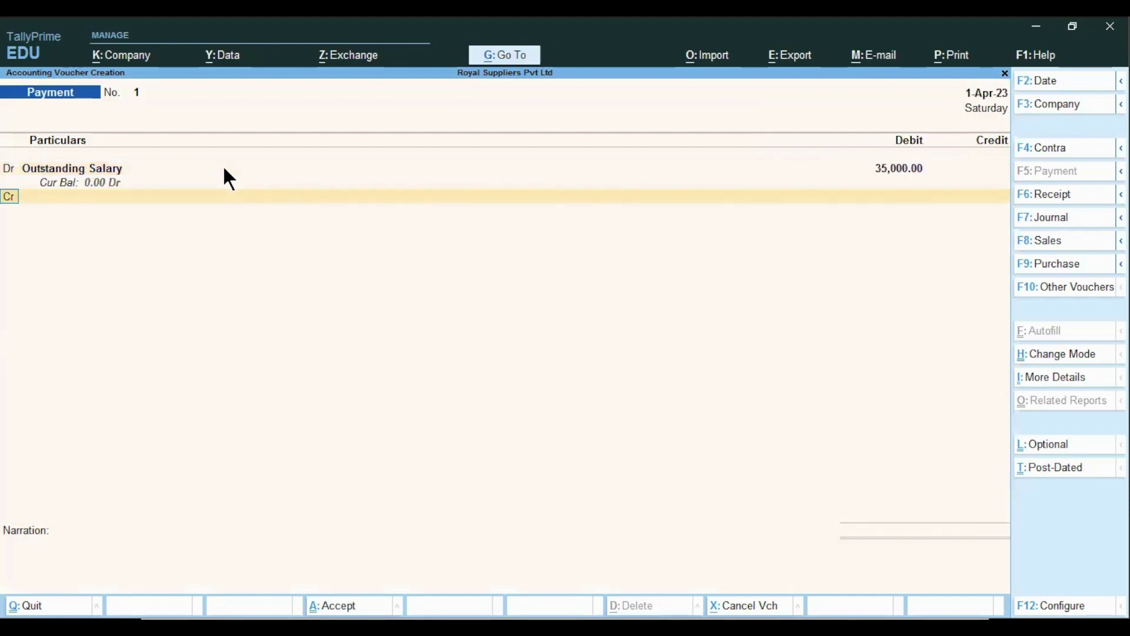
- Credit Cash, save the voucher with Ctrl+A, and quit voucher entry
text(Cash)
key(Return)
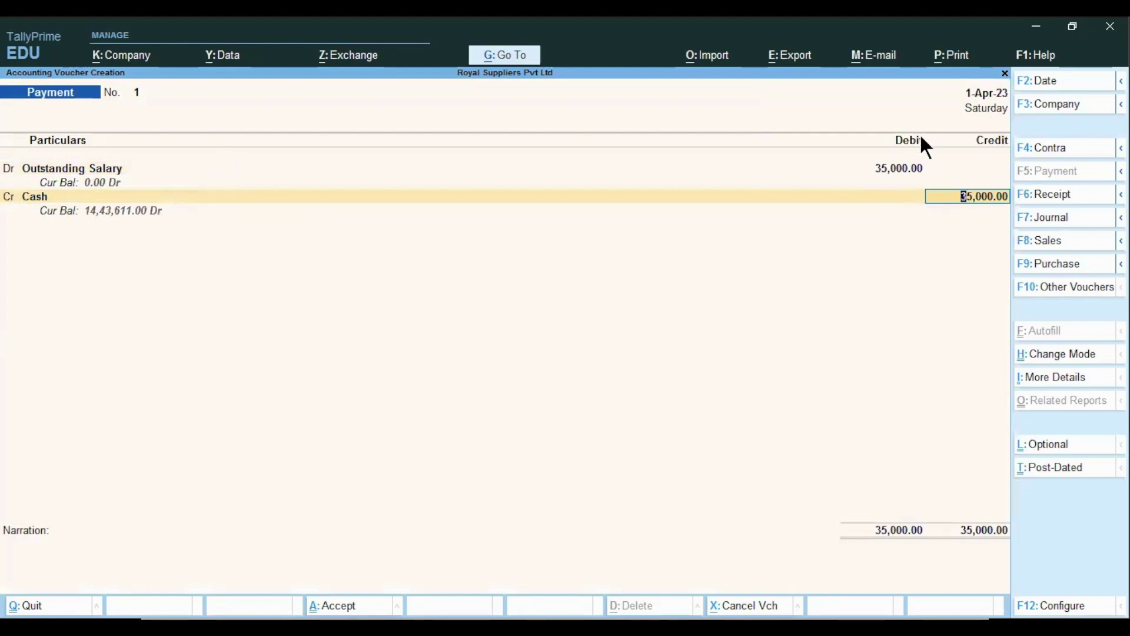
key(Return)
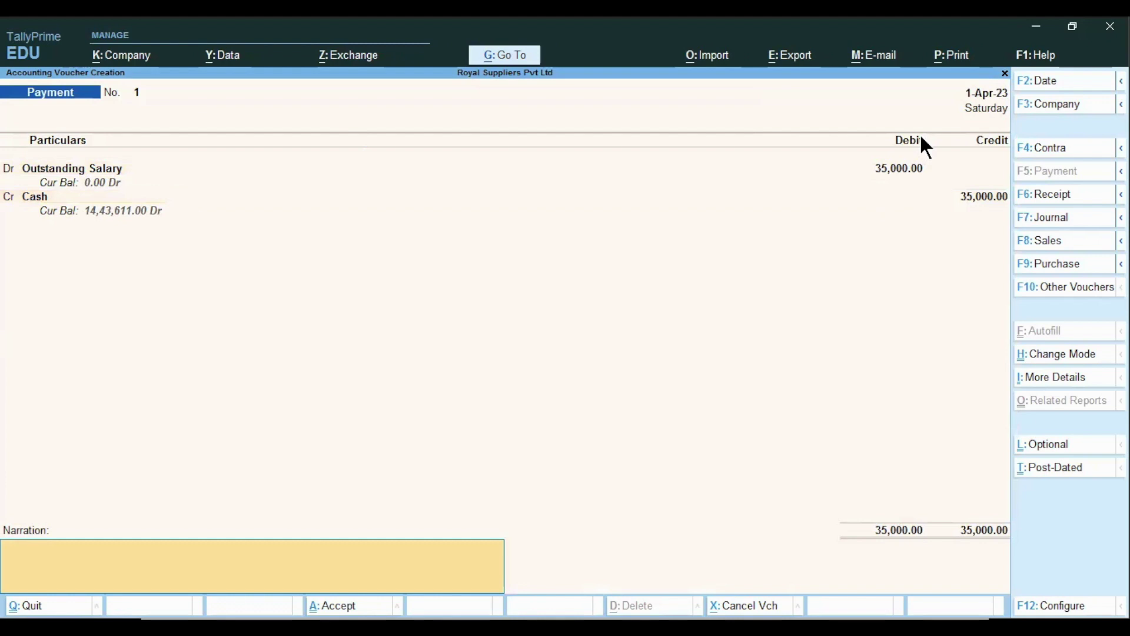
key(ctrl)
key(ctrl+a)
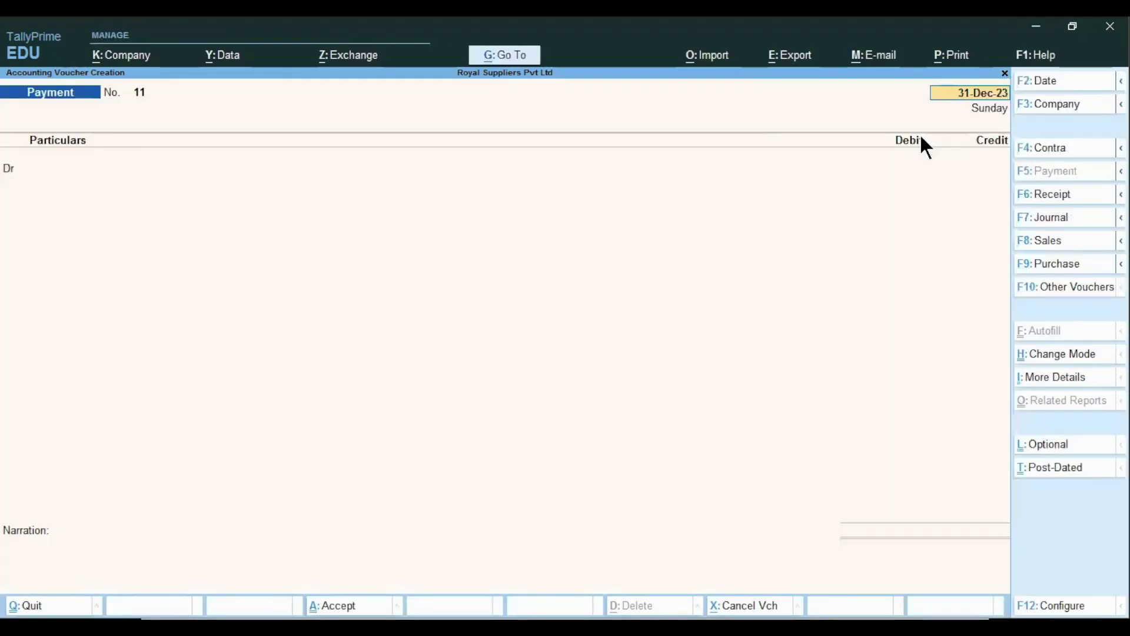
key(BackSpace)
key(Escape)
- Confirm leaving voucher entry and shut Royal Suppliers Pvt Ltd
key(y)
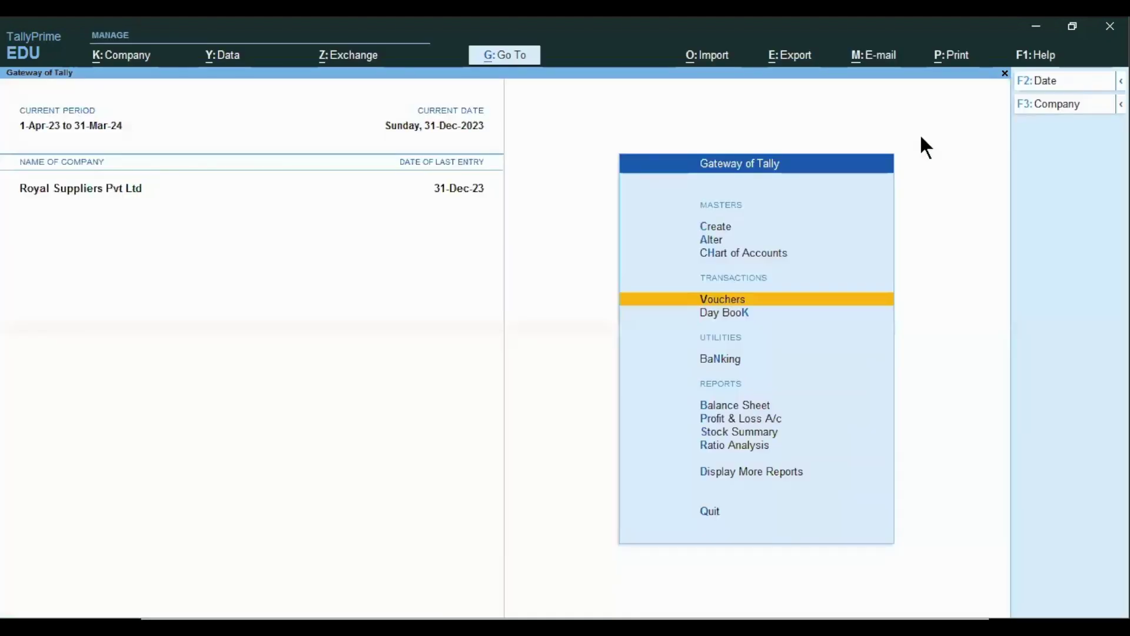
key(alt)
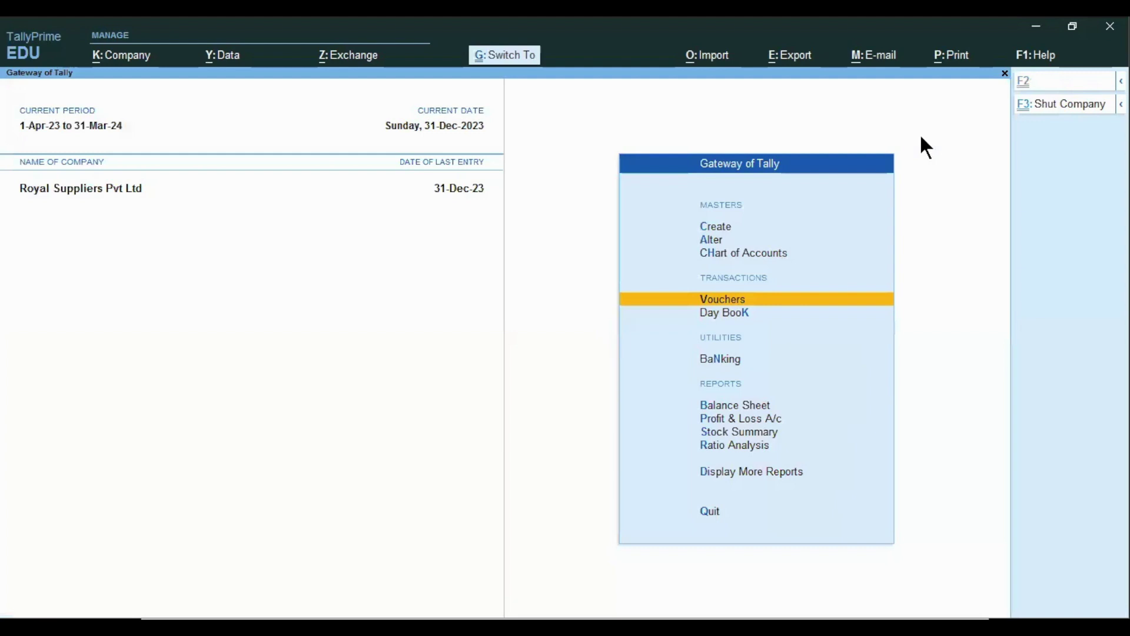
key(alt+F3)
key(Return)
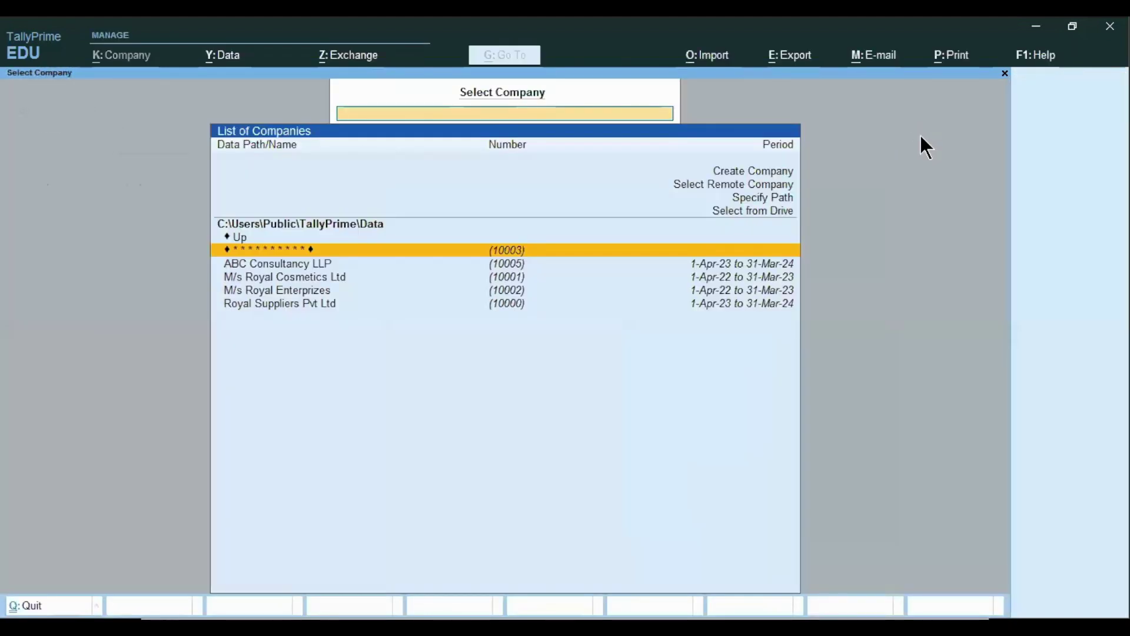
- Reopen Royal Suppliers Pvt Ltd and log in with the user's username and password
key(Down)
key(Down)
key(Down)
key(Down)
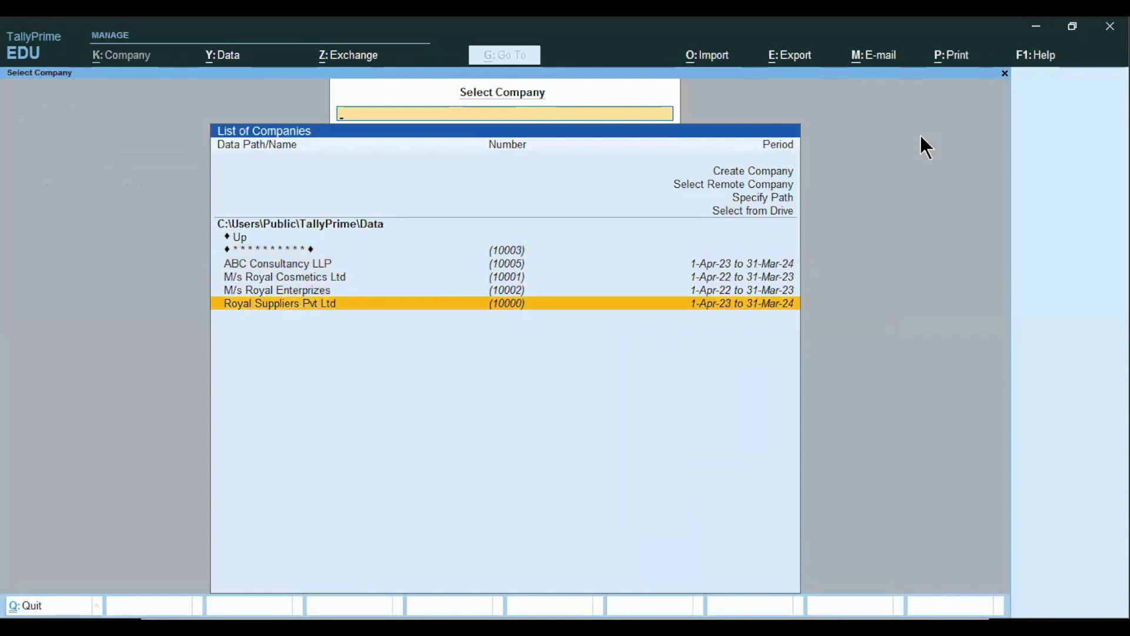
key(Return)
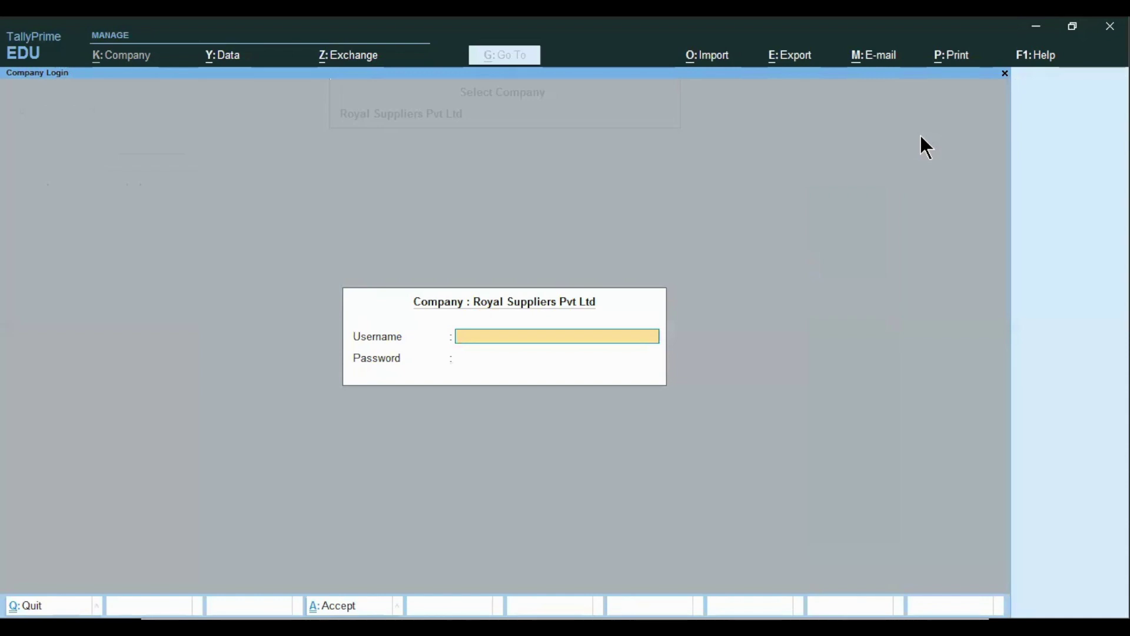
text(Raj)
key(Return)
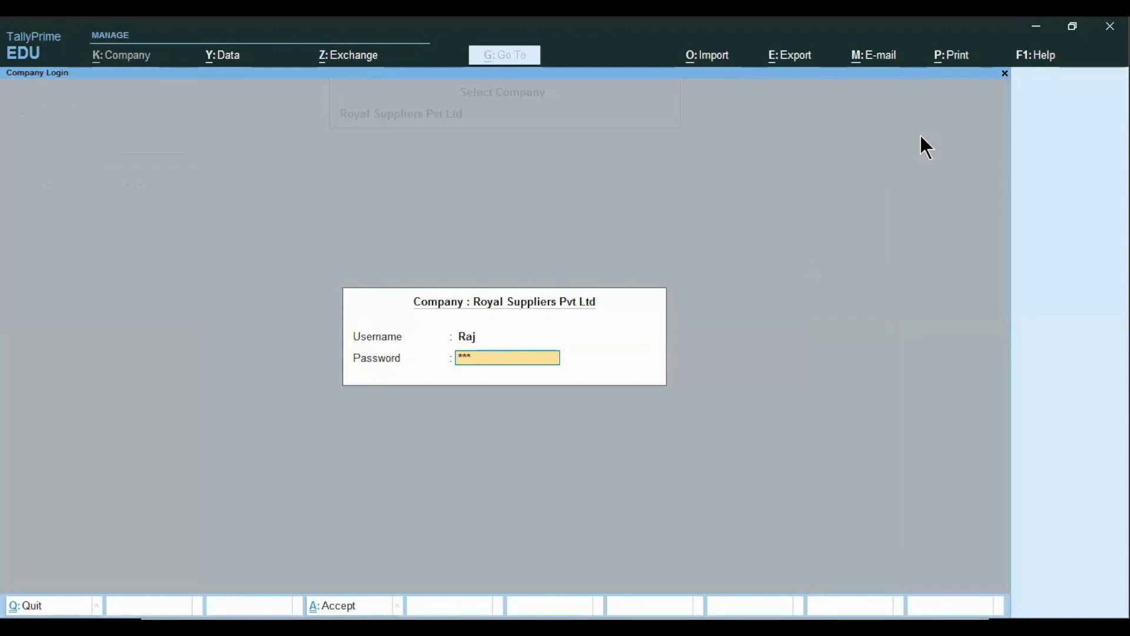
key(Return)
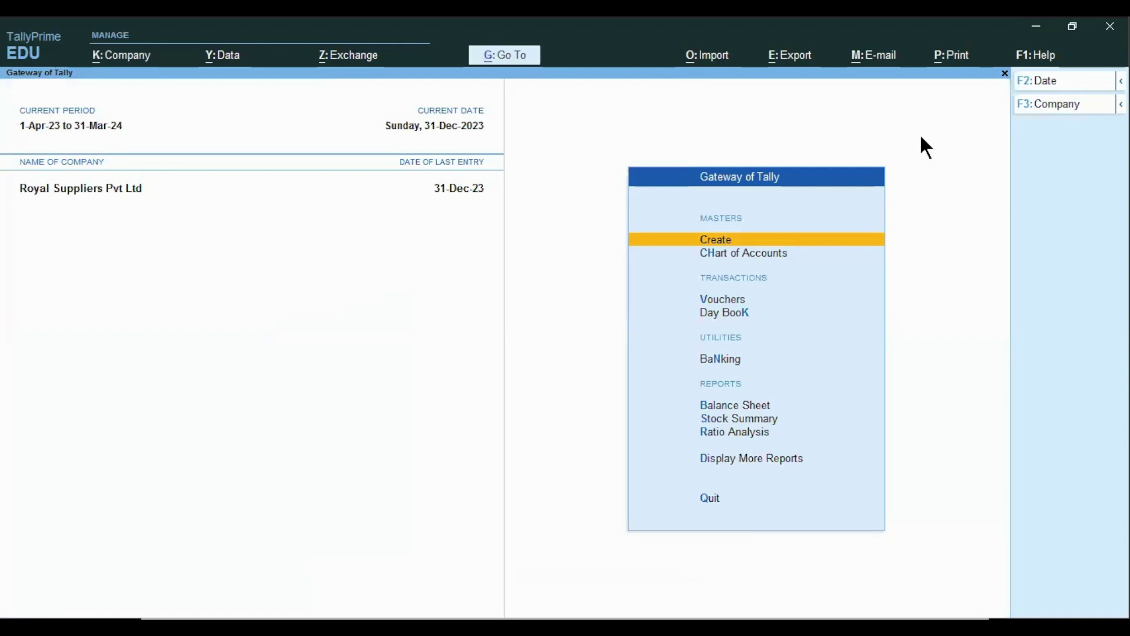
key(Down)
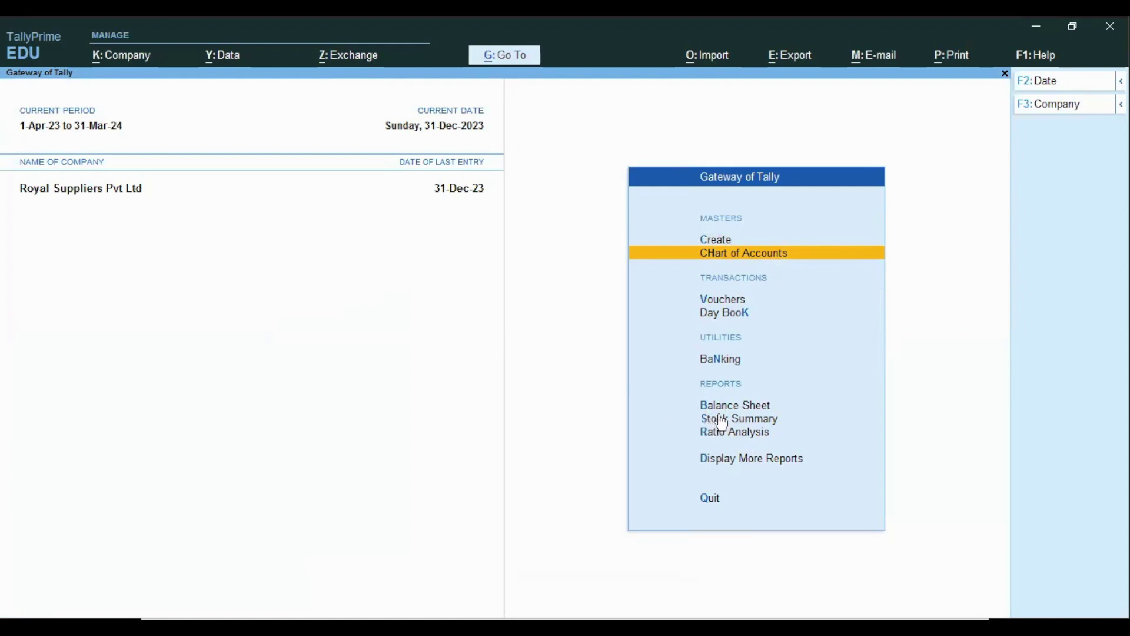
key(b)
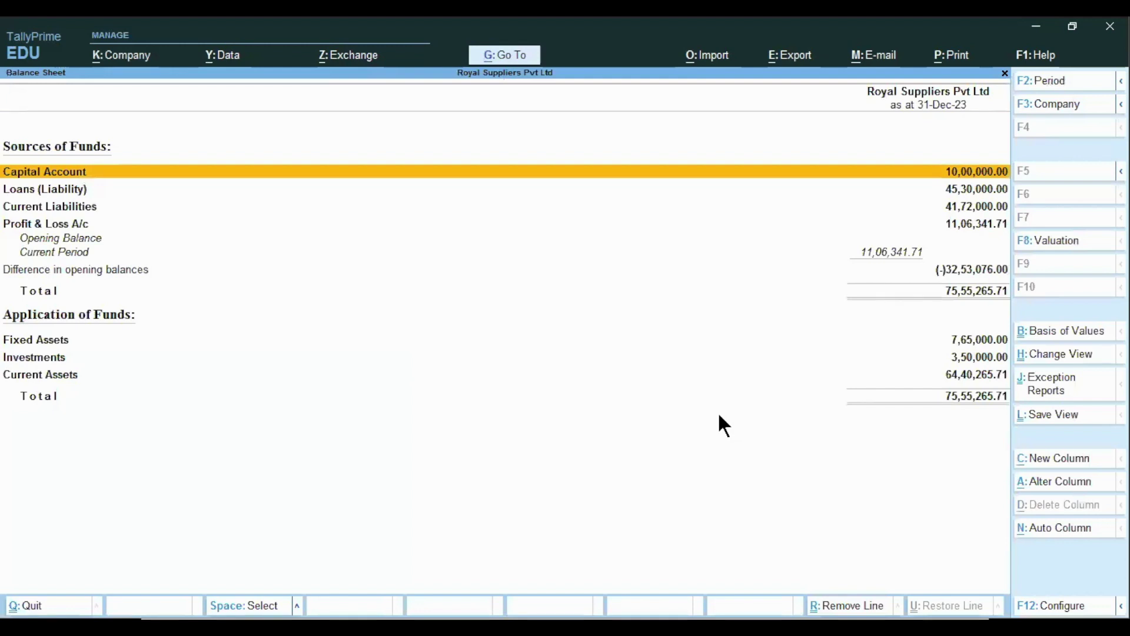
key(Escape)
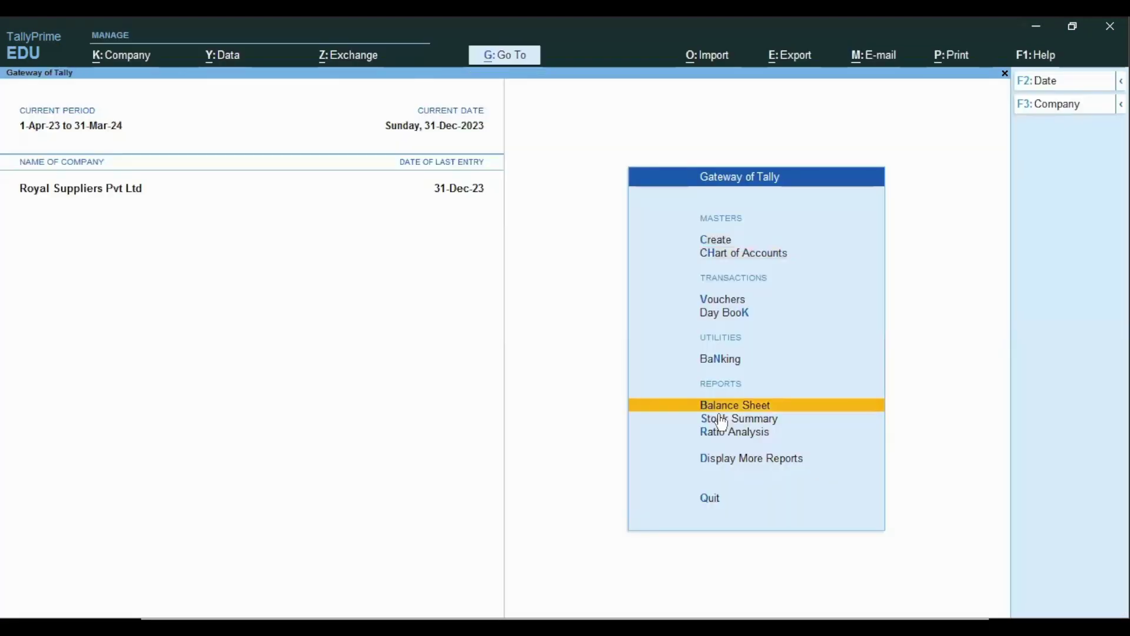
click(721, 422)
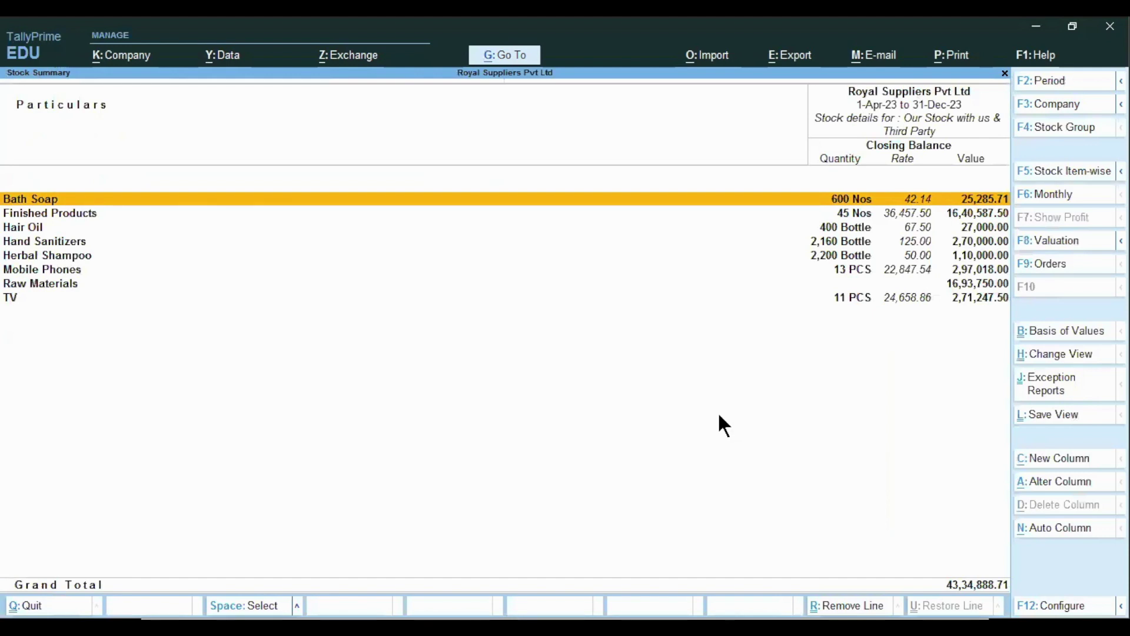
key(alt+F5)
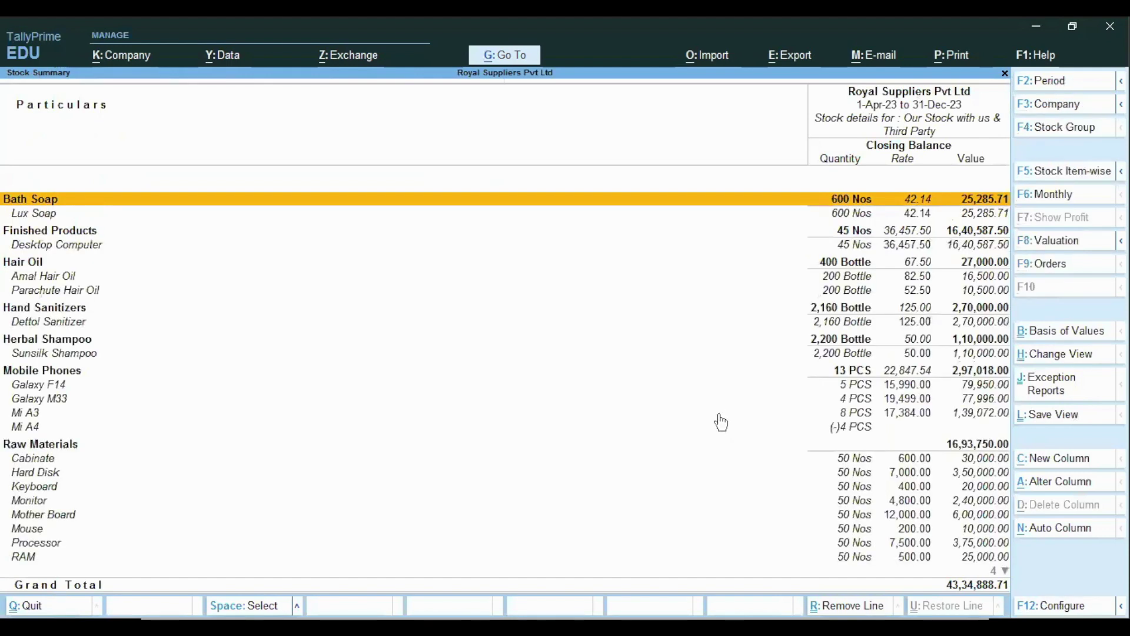
key(Escape)
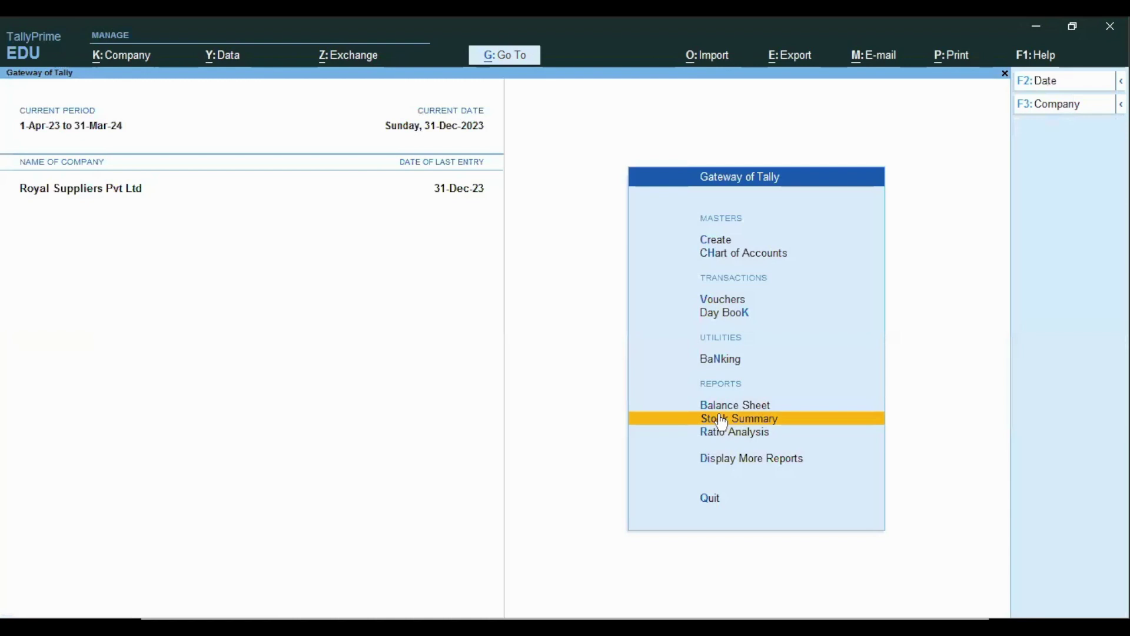
key(Up)
key(Up)
key(Up)
key(Up)
key(Up)
key(Up)
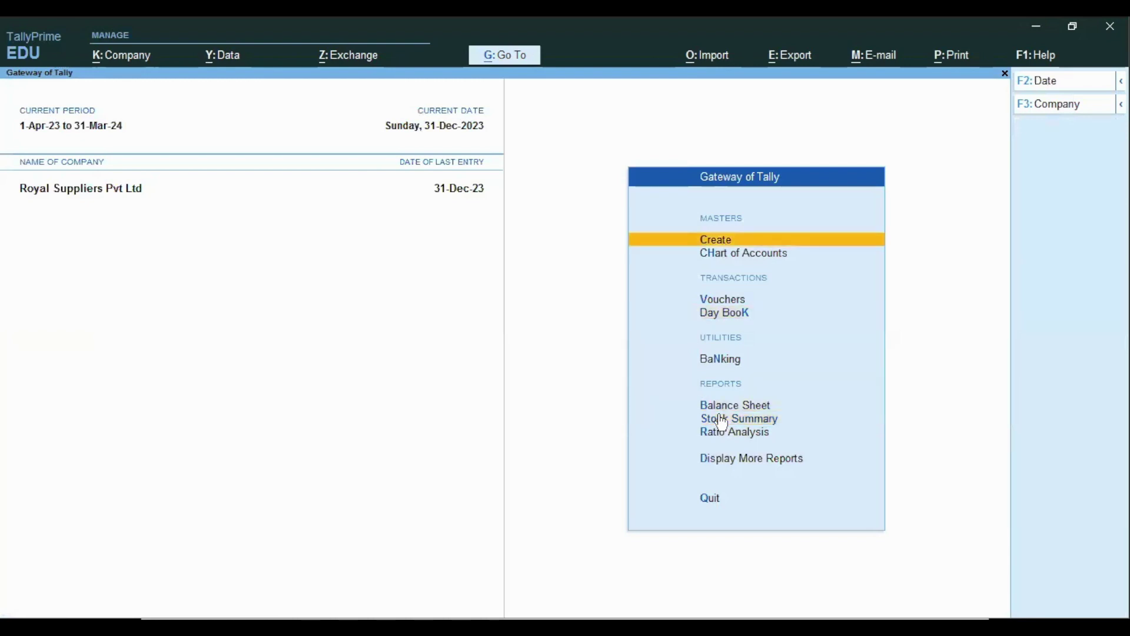
- Start a payment voucher debiting Rent A/c with 20,000
key(Down)
key(Down)
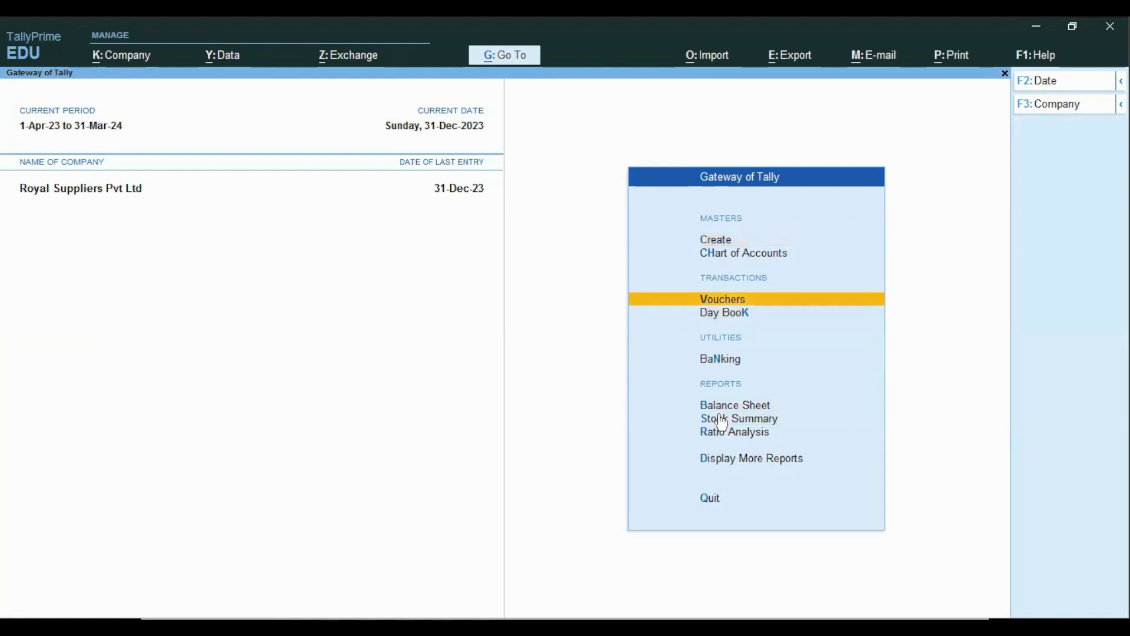
key(Return)
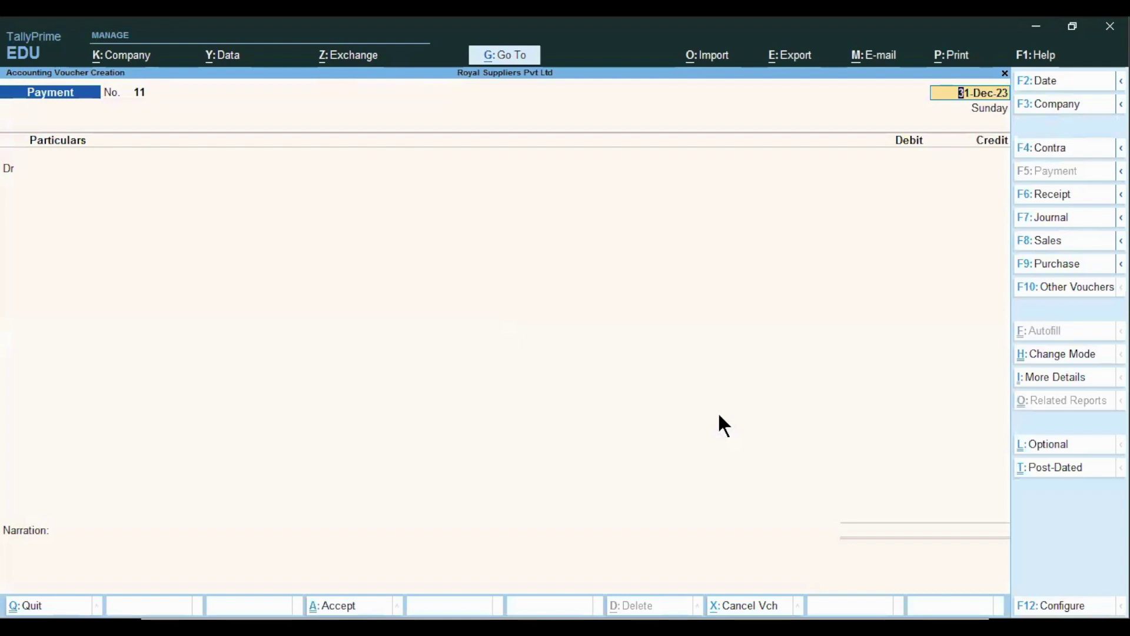
key(Return)
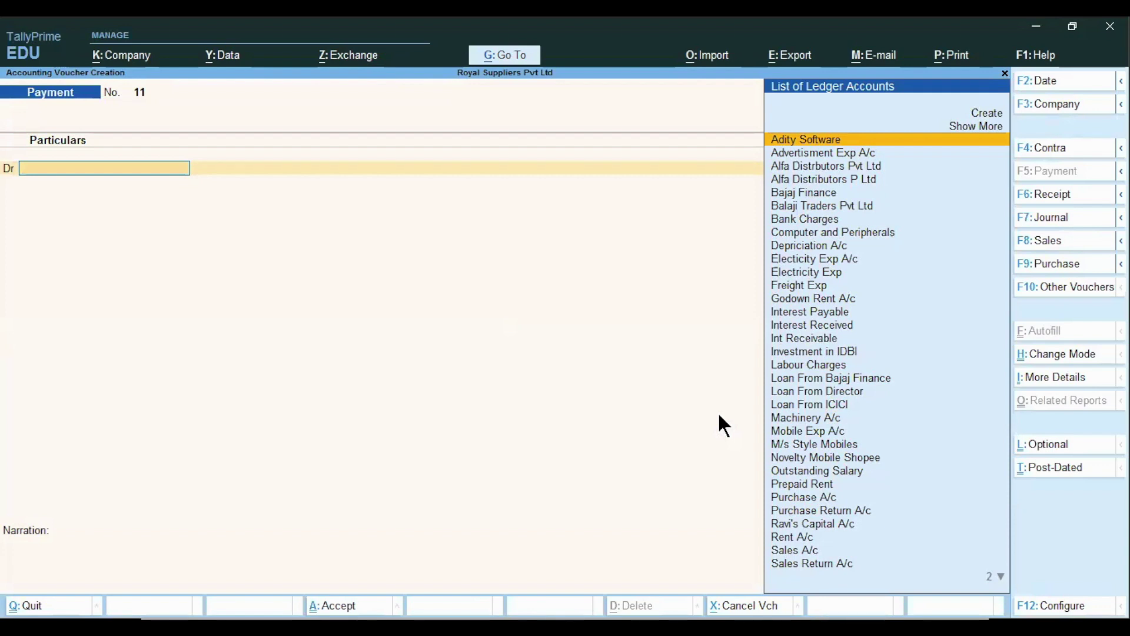
text(Re)
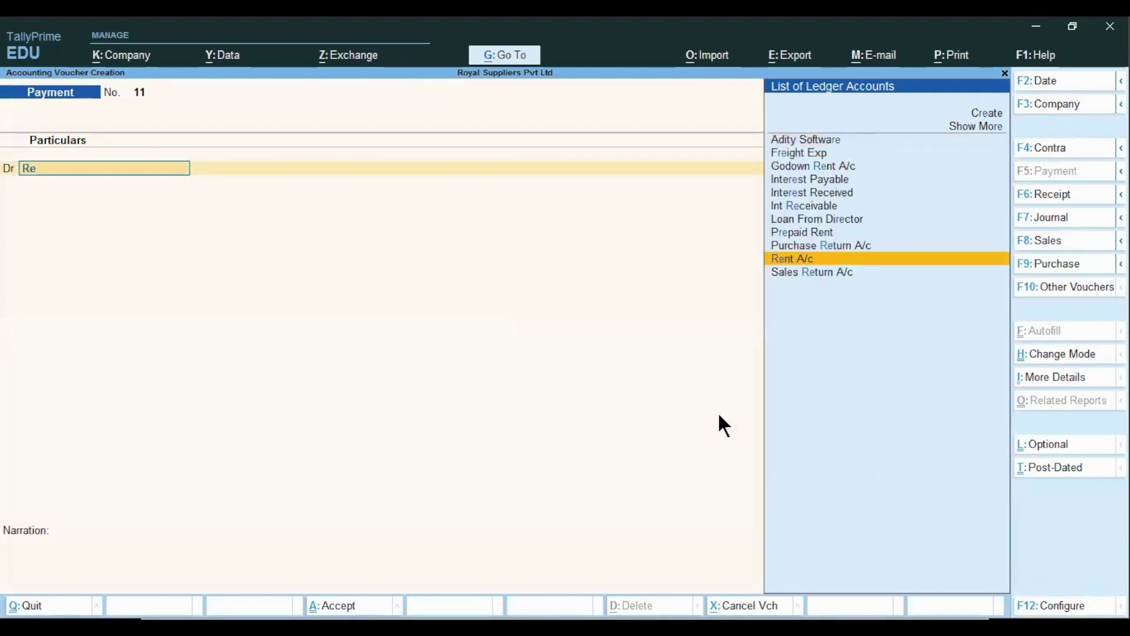
key(Return)
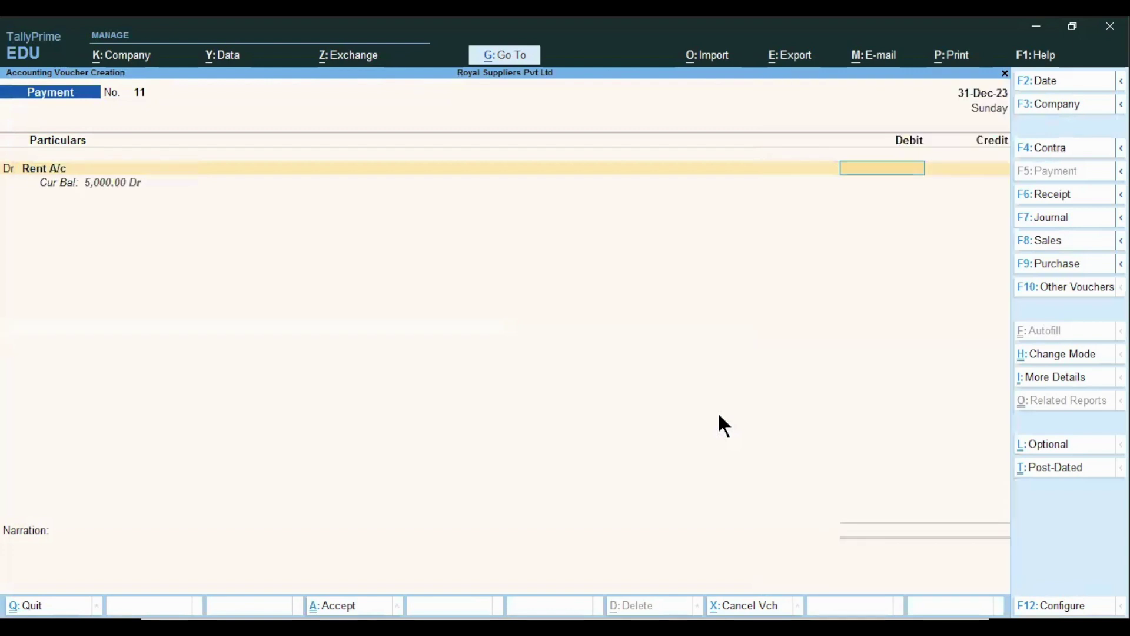
text(20,000)
key(Return)
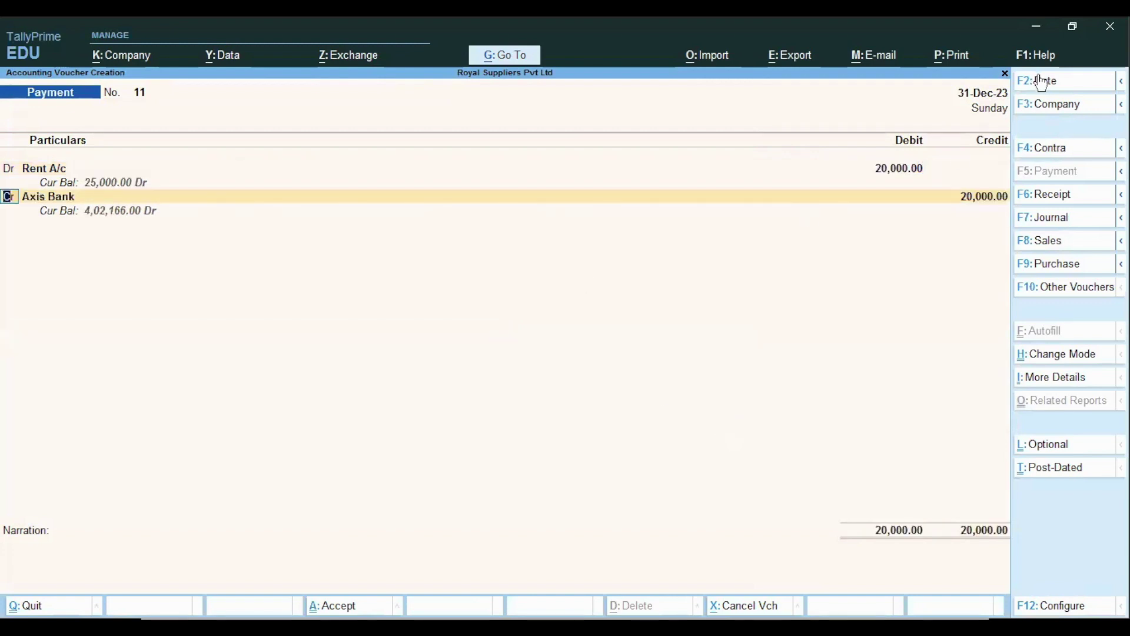
- Change the date to 1-Dec-23, attempt to save against Axis Bank, then abandon the voucher
click(981, 93)
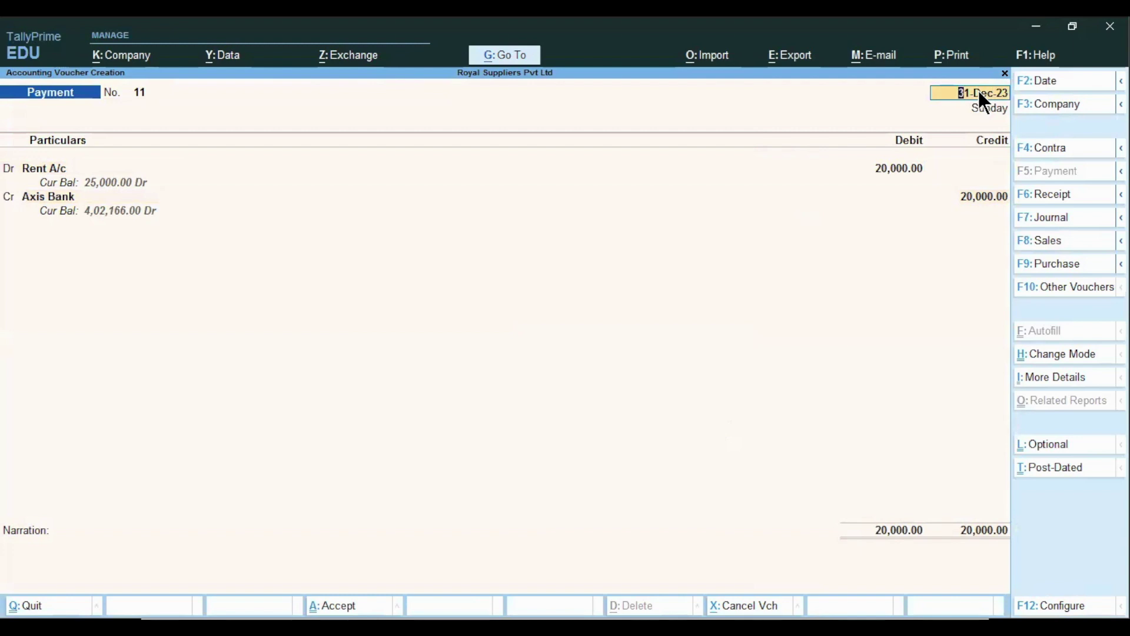
text(1)
text(.12)
key(Return)
key(Return)
key(Return)
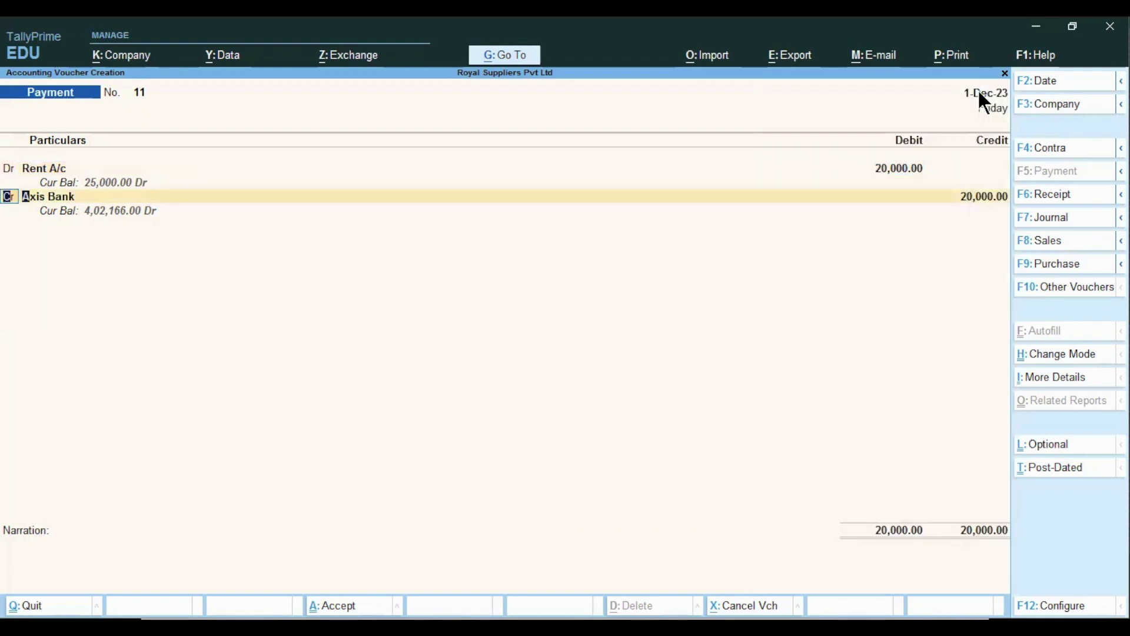
key(Return)
key(Return)
key(Return)
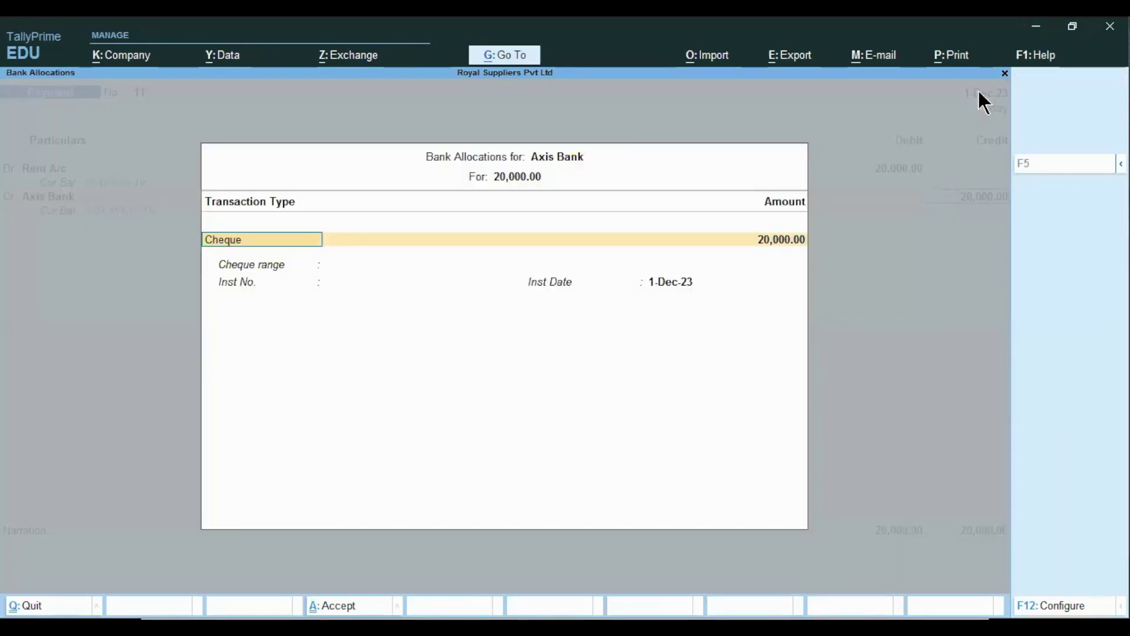
key(ctrl+a)
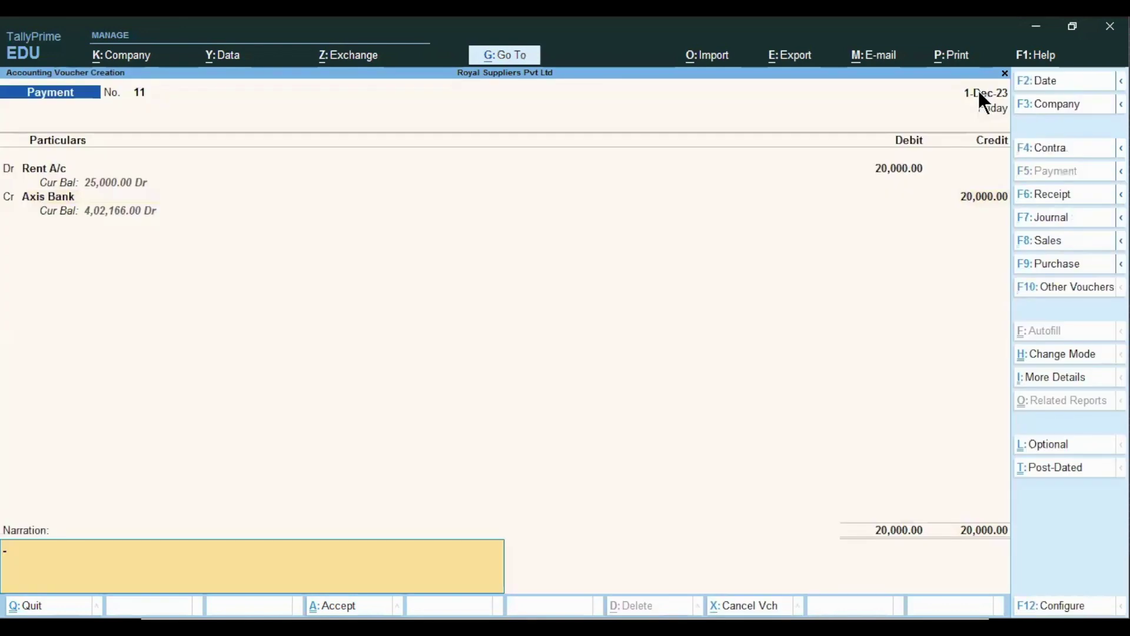
key(ctrl+a)
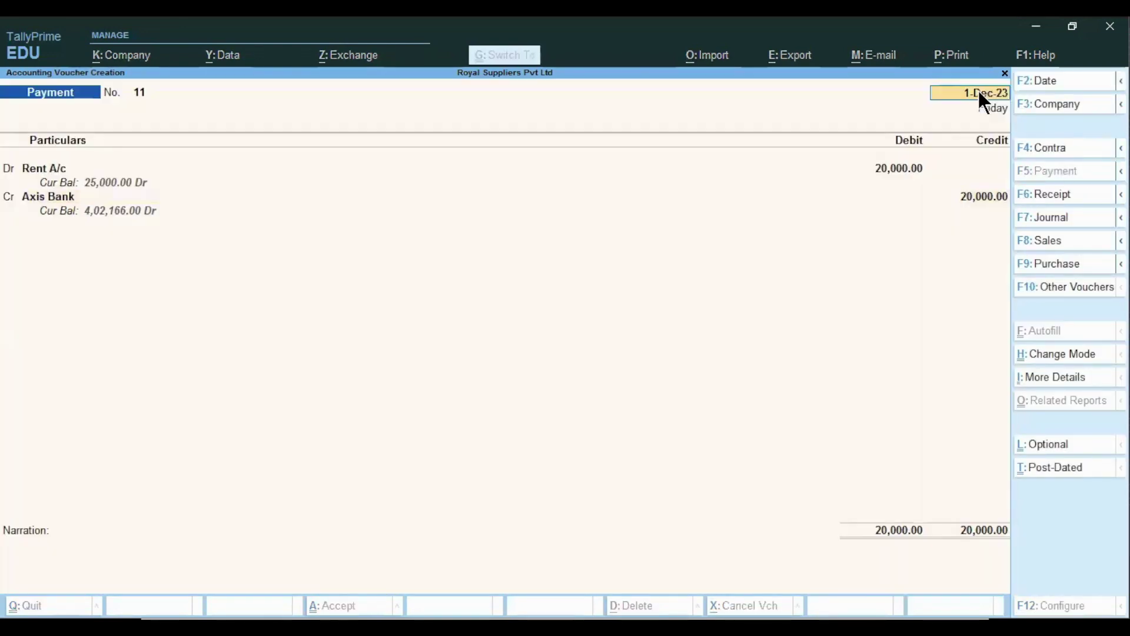
key(Return)
key(Return)
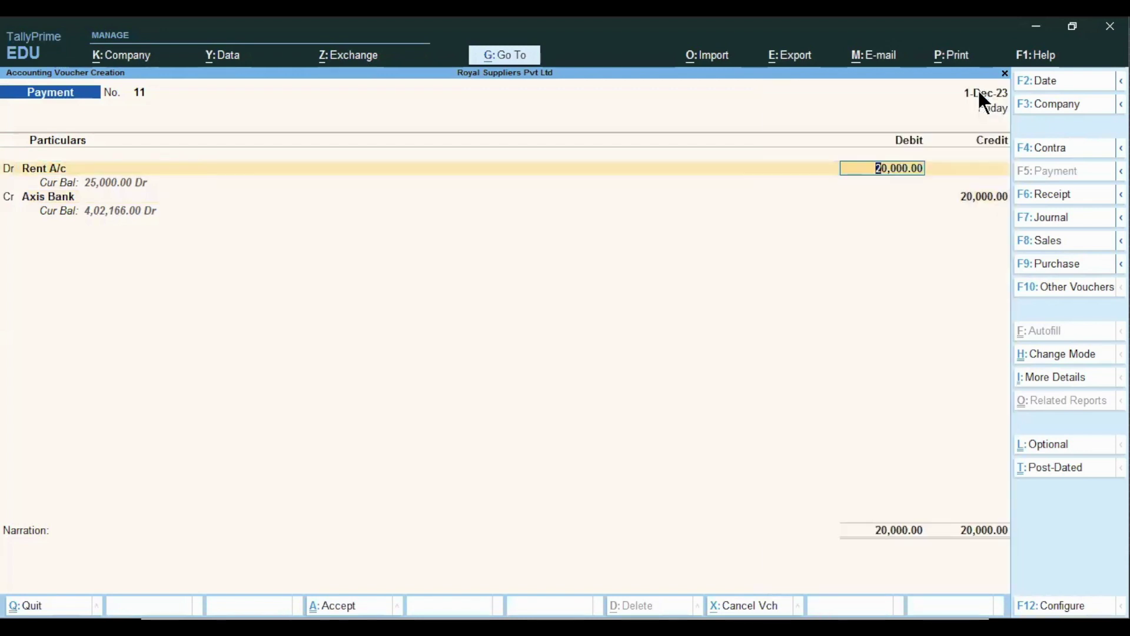
key(Return)
key(Return)
key(Return)
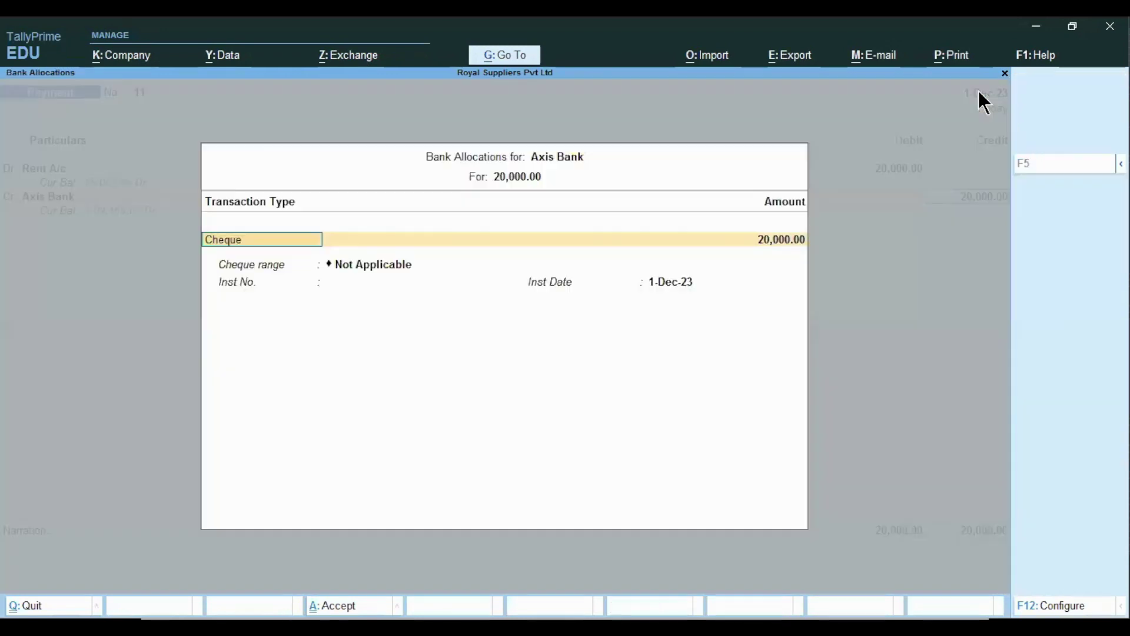
key(ctrl+a)
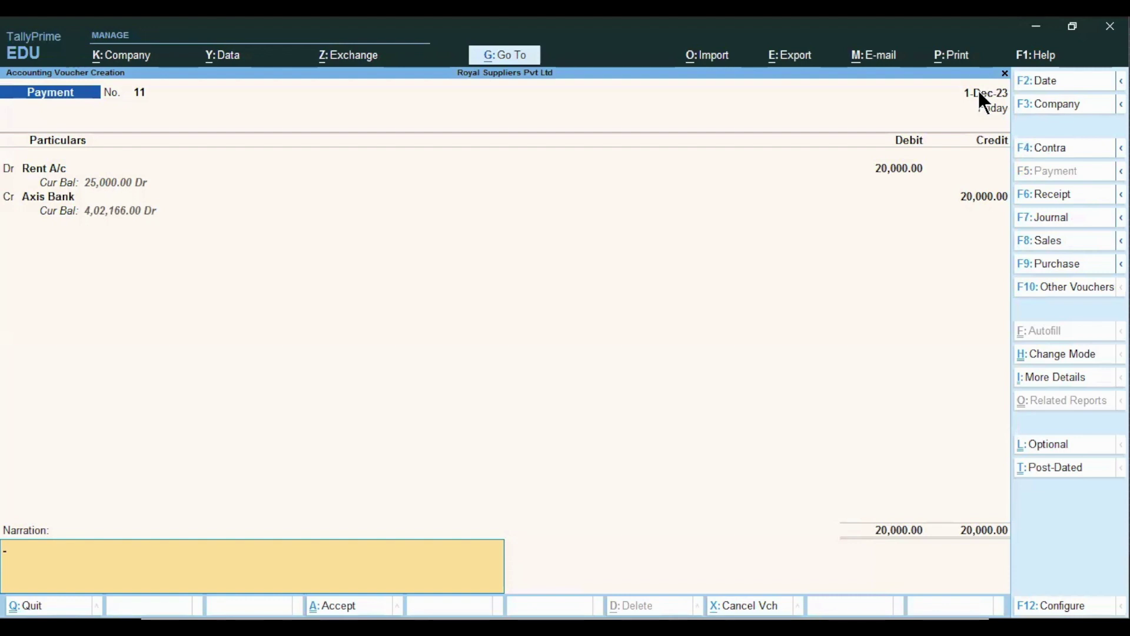
key(Return)
key(Return)
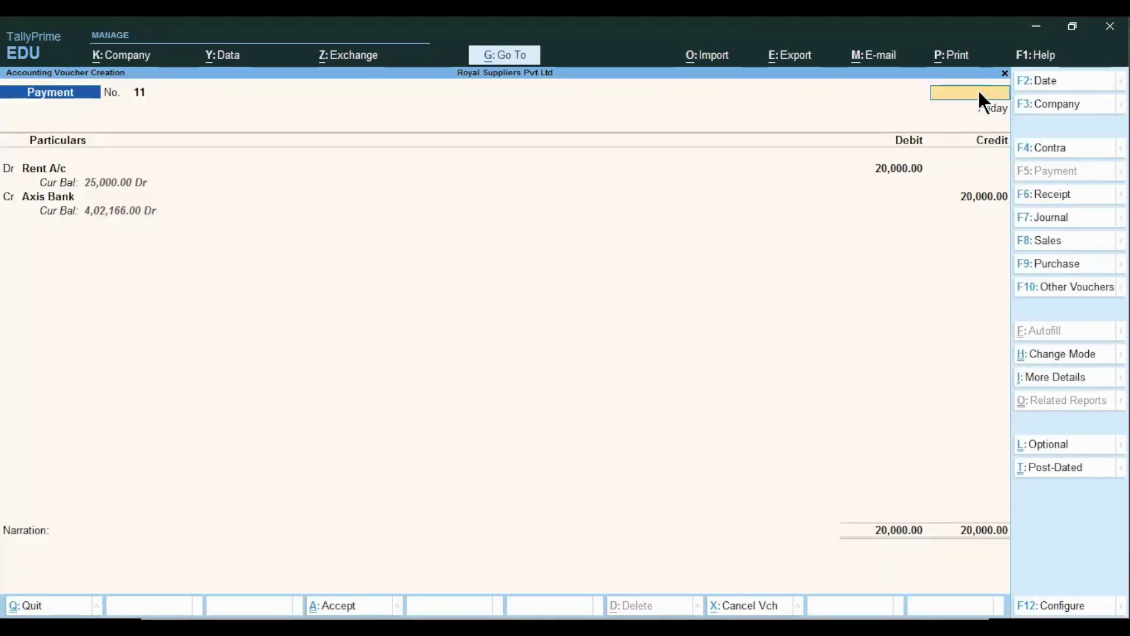
key(Escape)
- Re-enter the payment debiting Rent A/c 24,000 from Axis Bank and save it
key(Return)
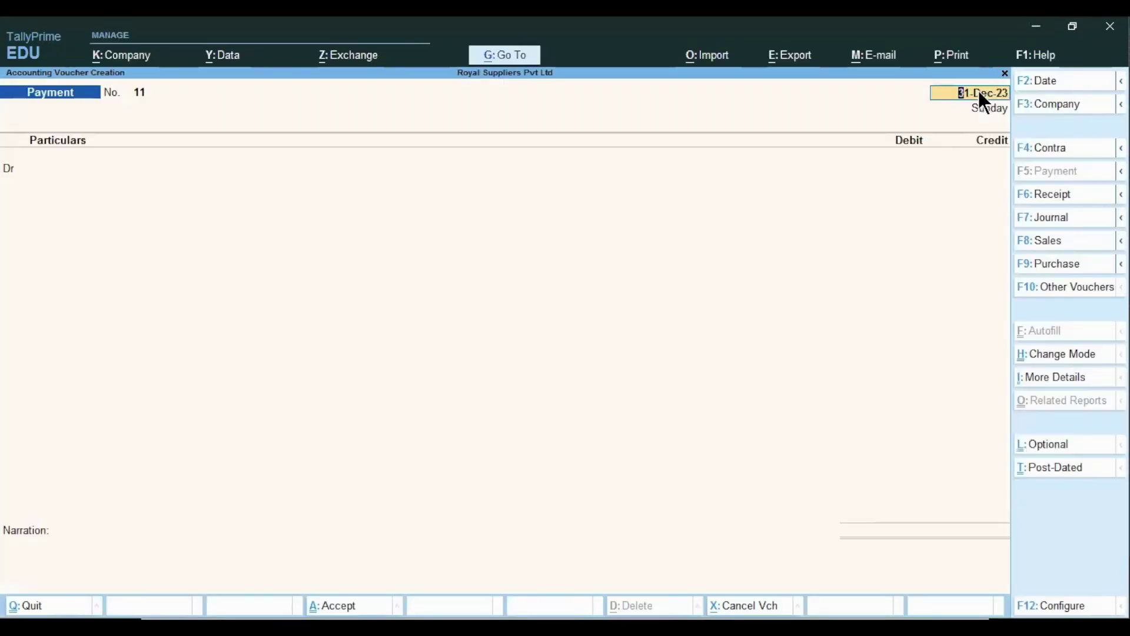
key(Return)
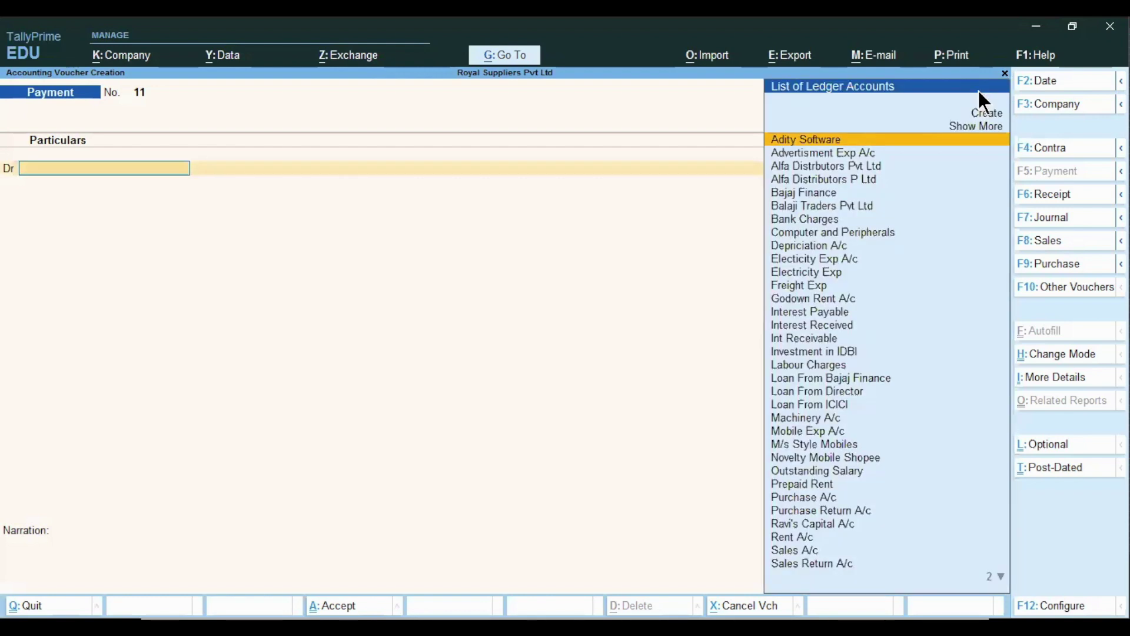
text(Re)
key(Return)
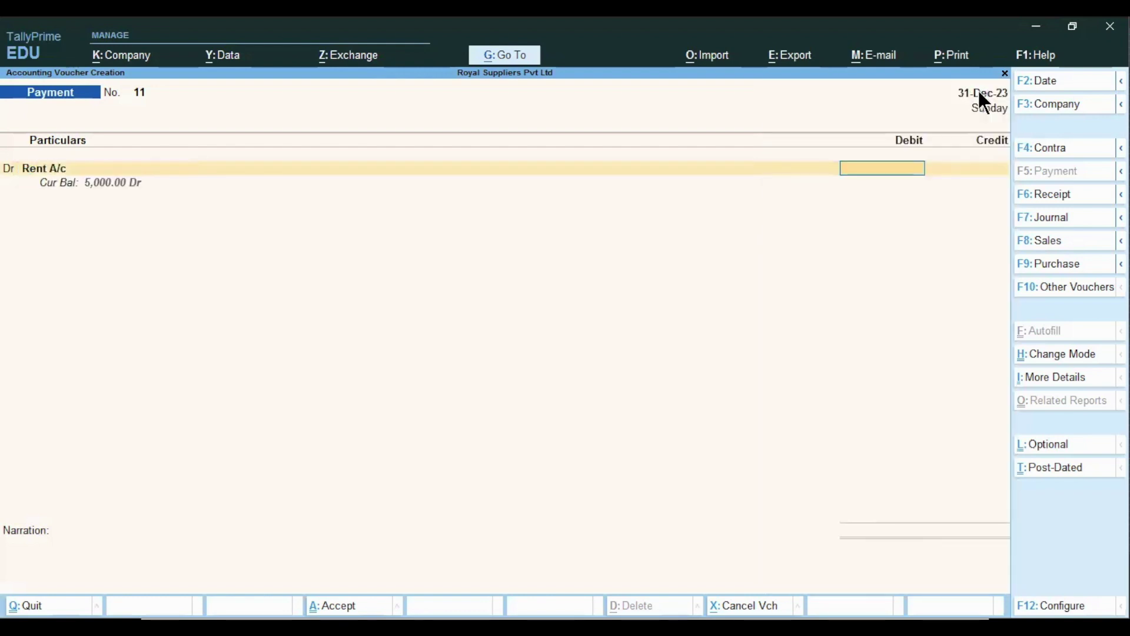
text(24000)
key(Return)
key(Return)
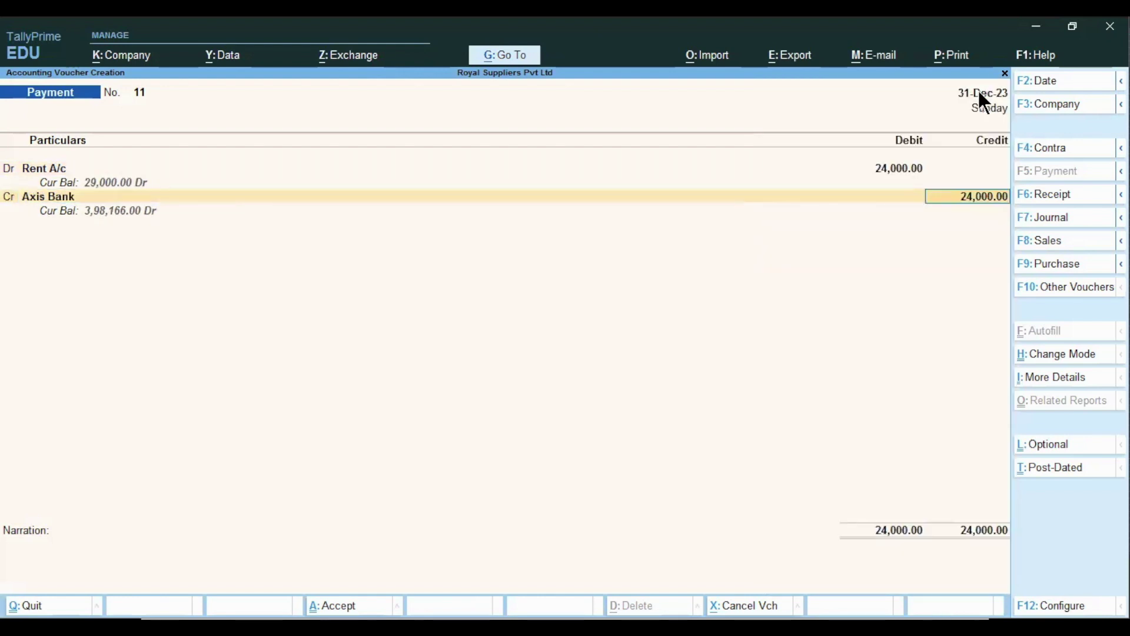
key(Return)
key(Return)
key(Return)
key(Return)
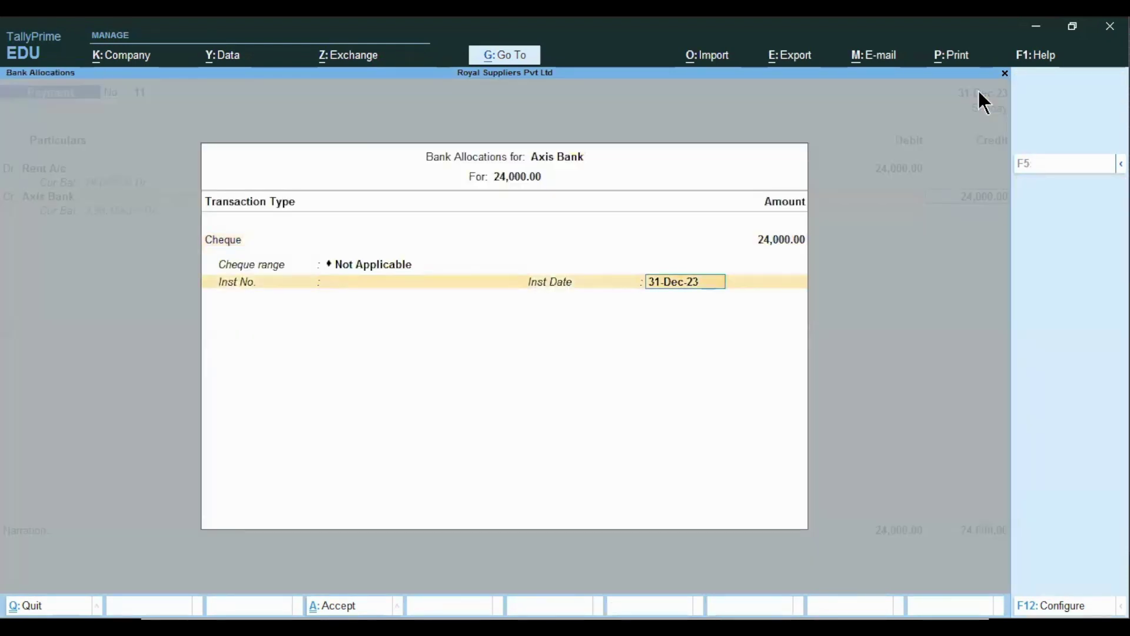
key(Return)
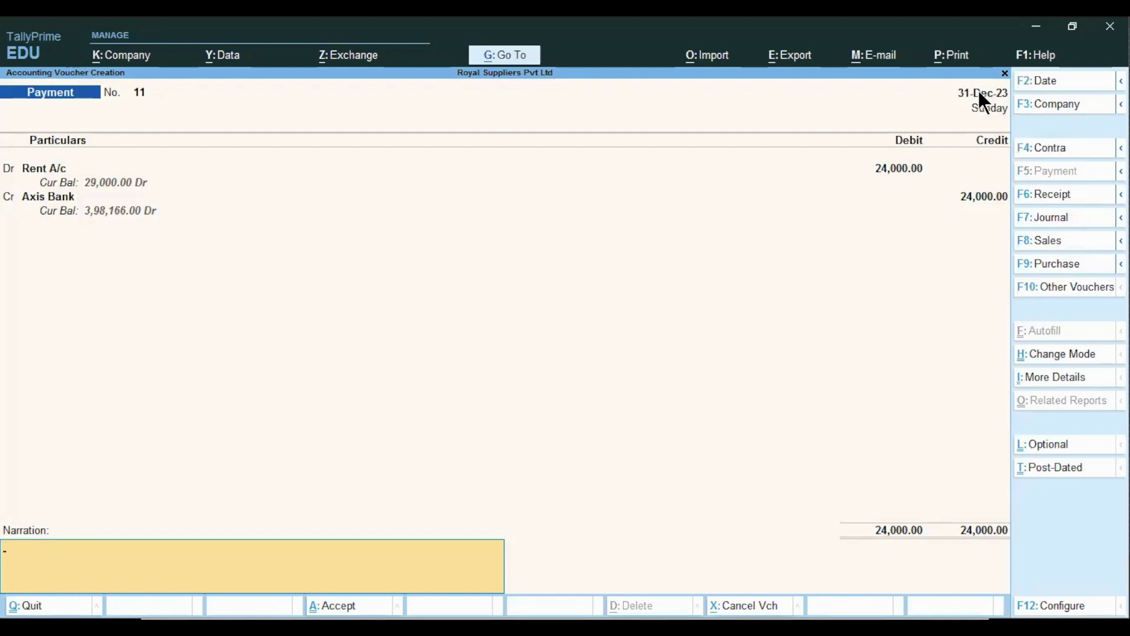
key(Return)
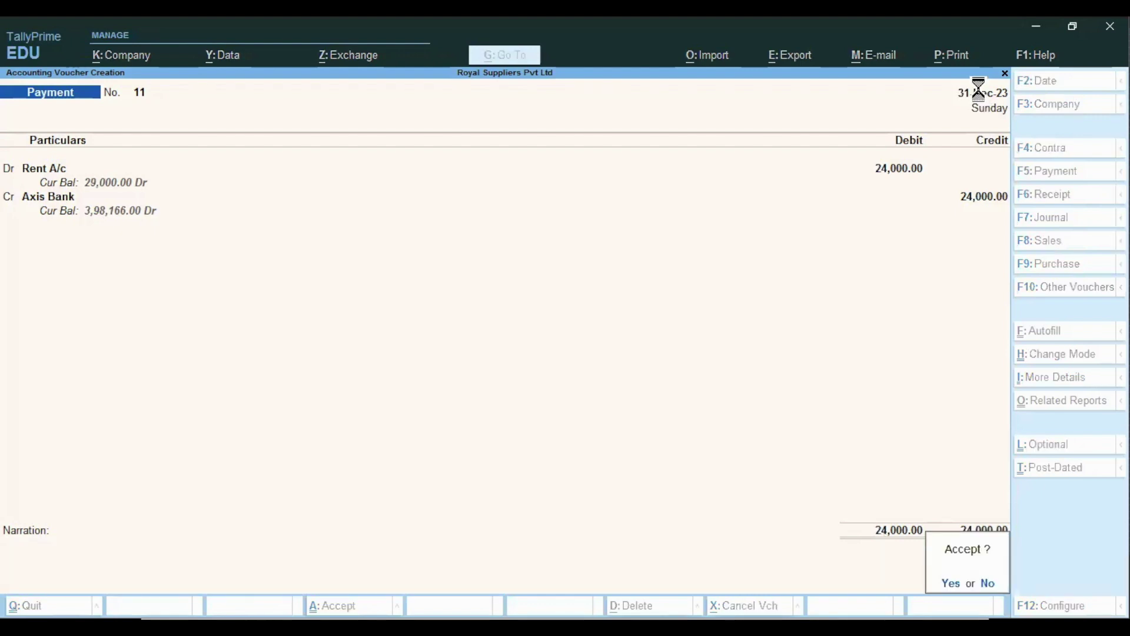
key(Return)
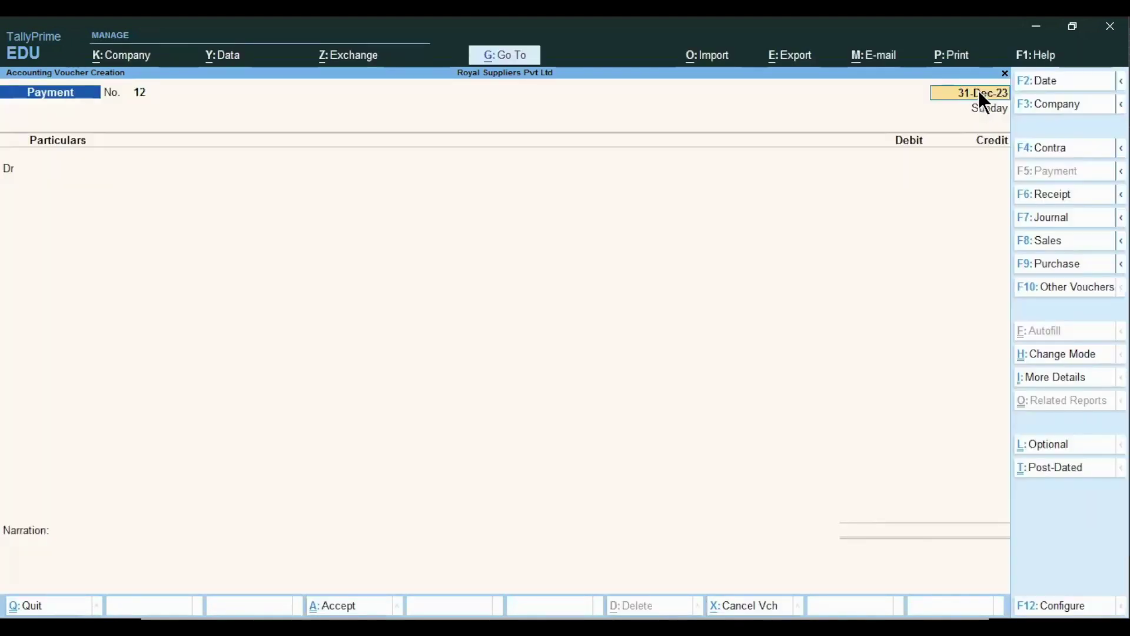
- Quit the blank voucher and reopen voucher entry from the Gateway of Tally
key(Escape)
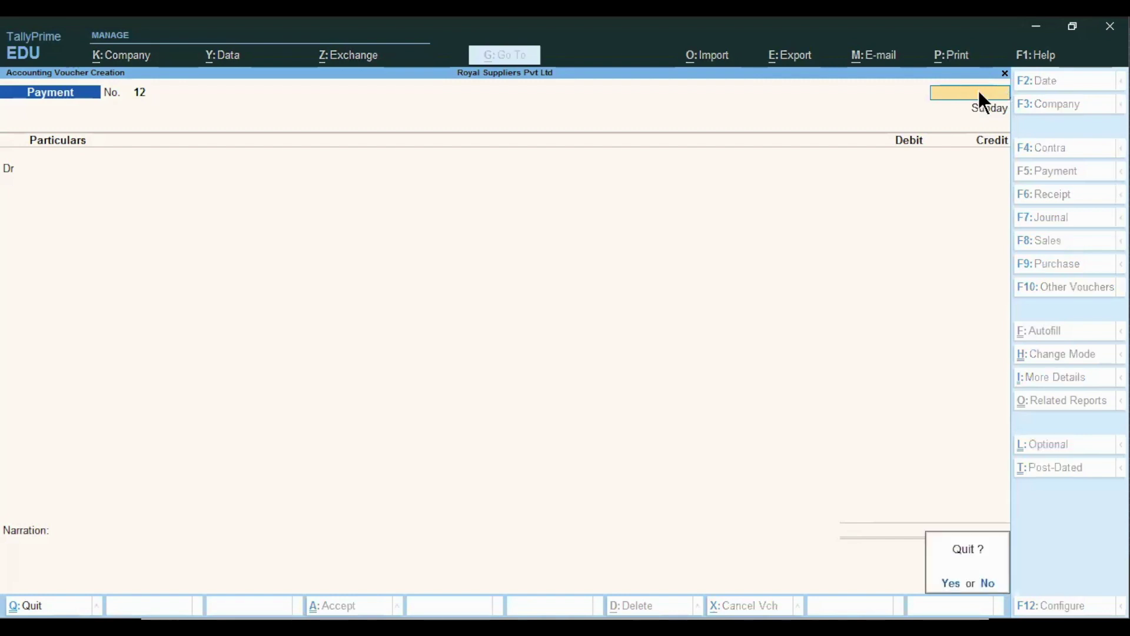
key(Return)
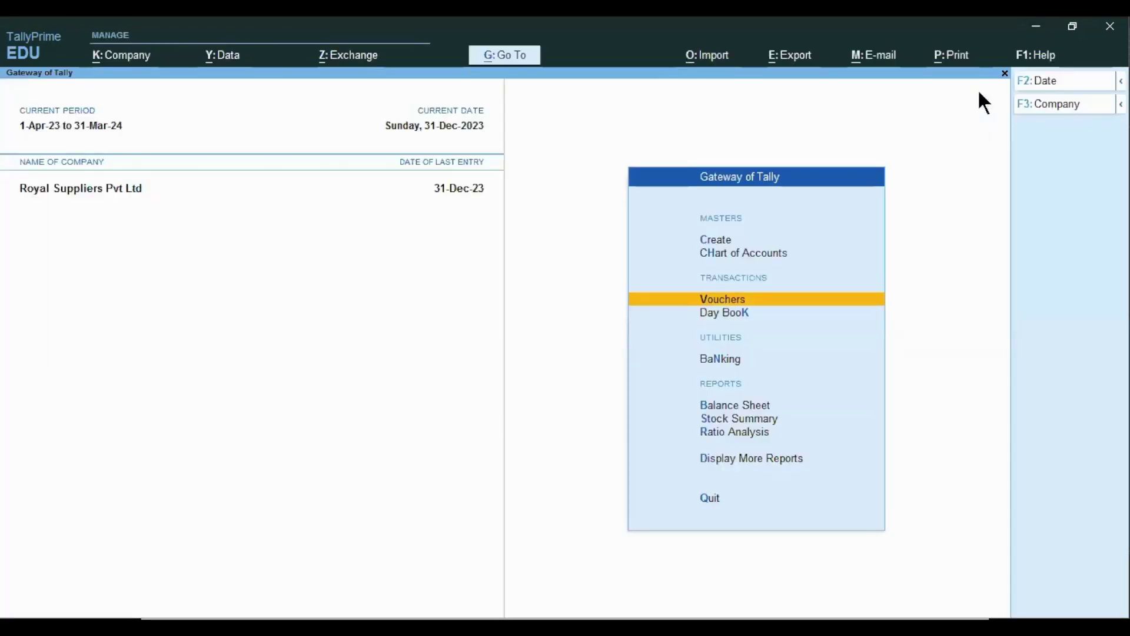
key(Up)
key(Up)
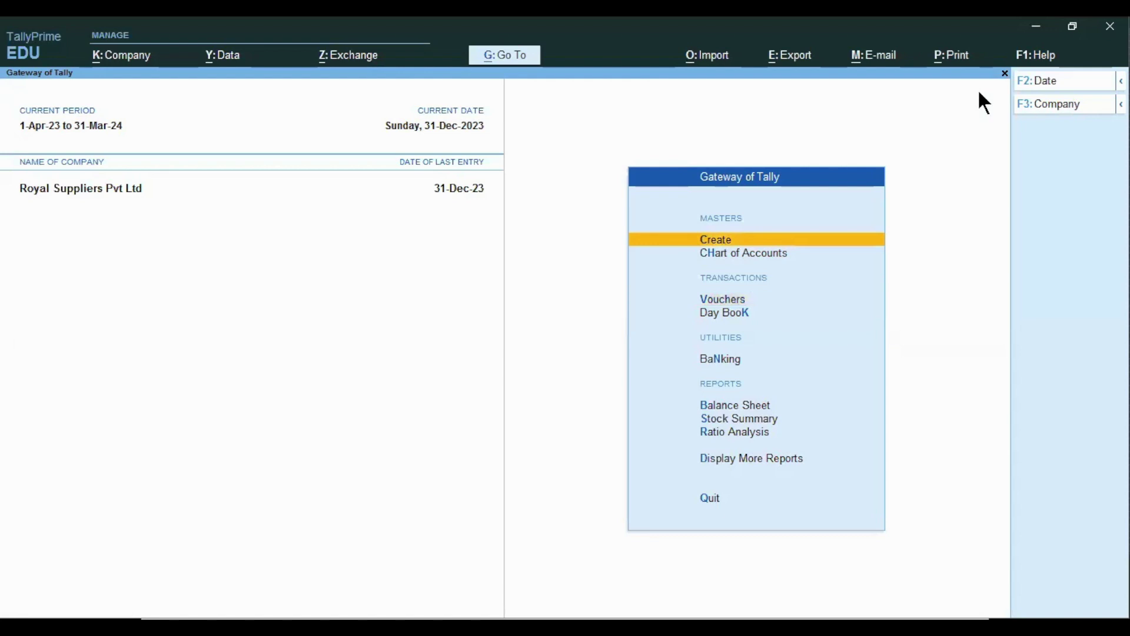
key(Down)
key(Up)
key(Down)
key(Down)
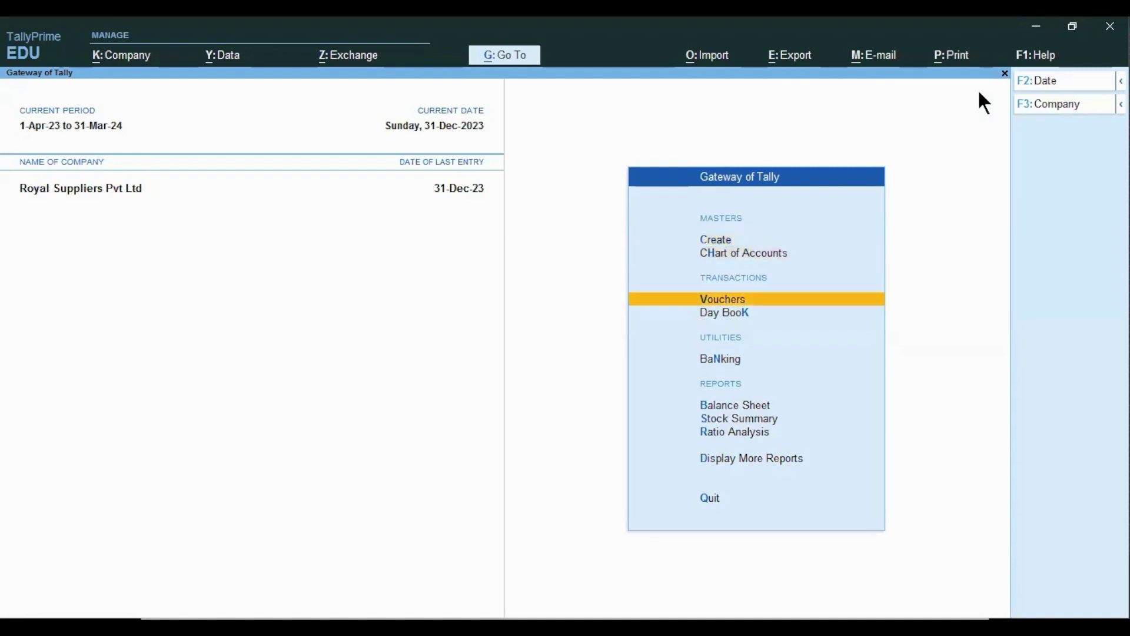
key(Return)
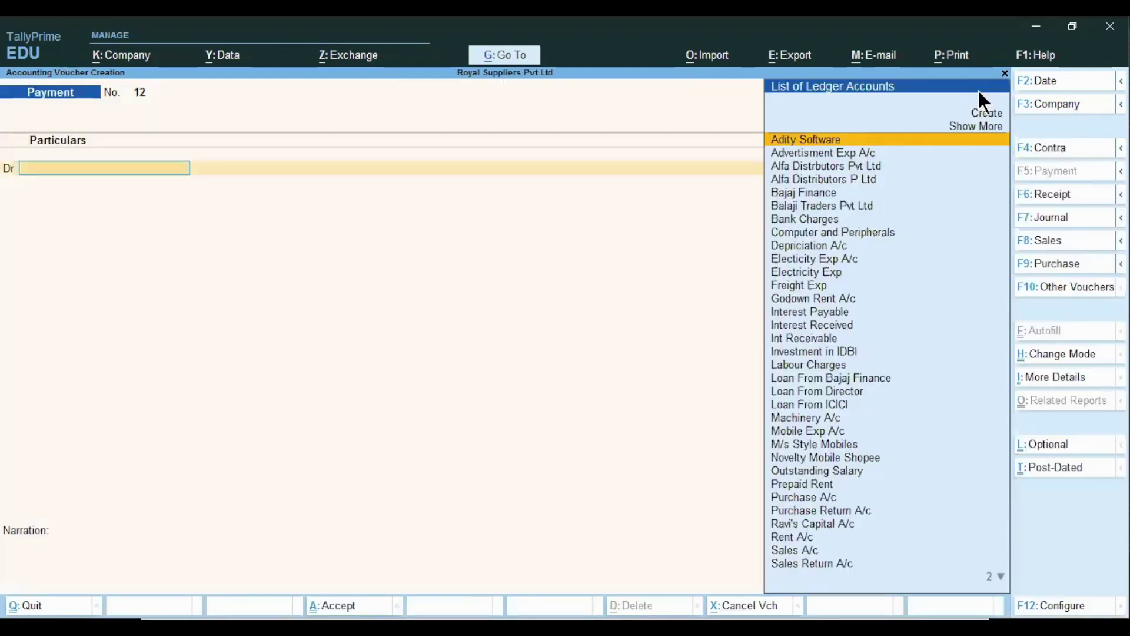
- Enter Rent A/c, try a restricted company action (No Access), then return to the Gateway
text(Re)
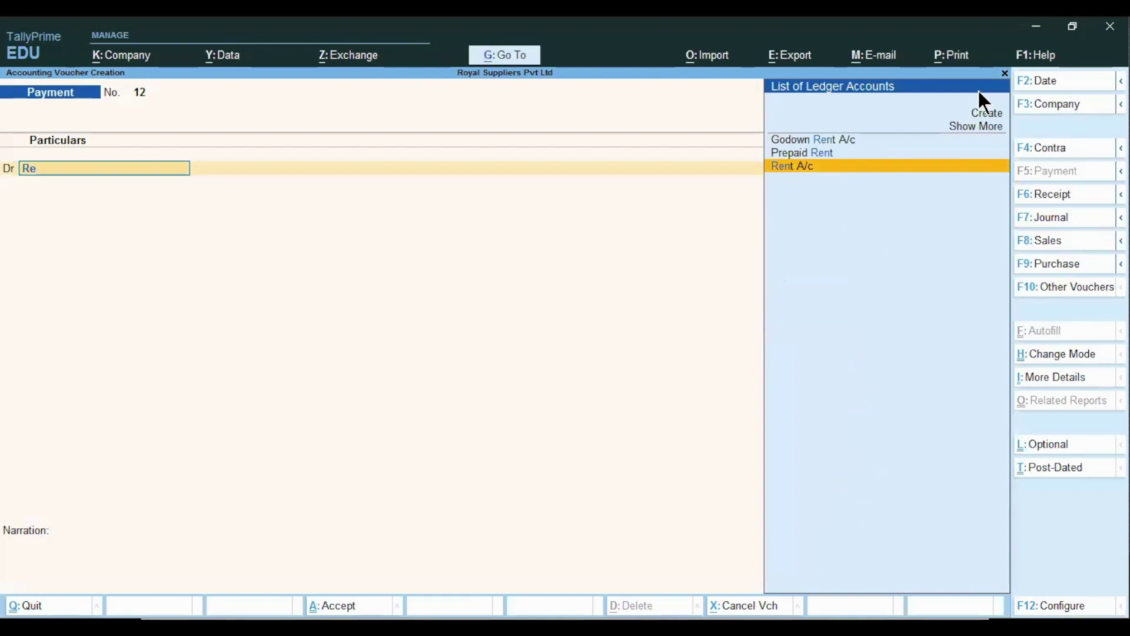
key(Return)
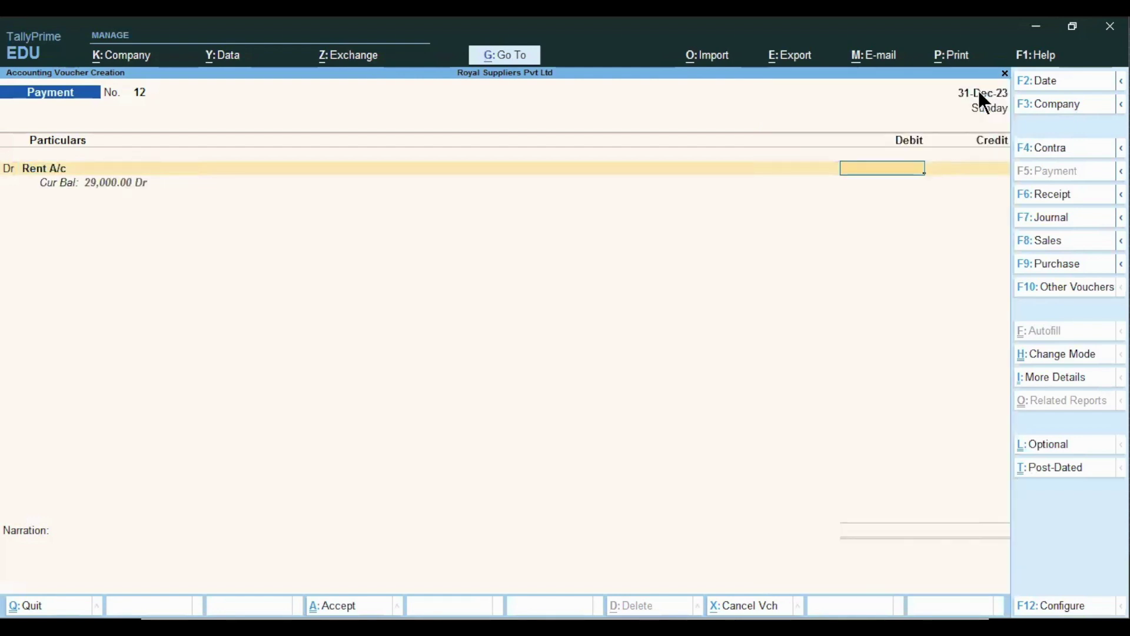
key(BackSpace)
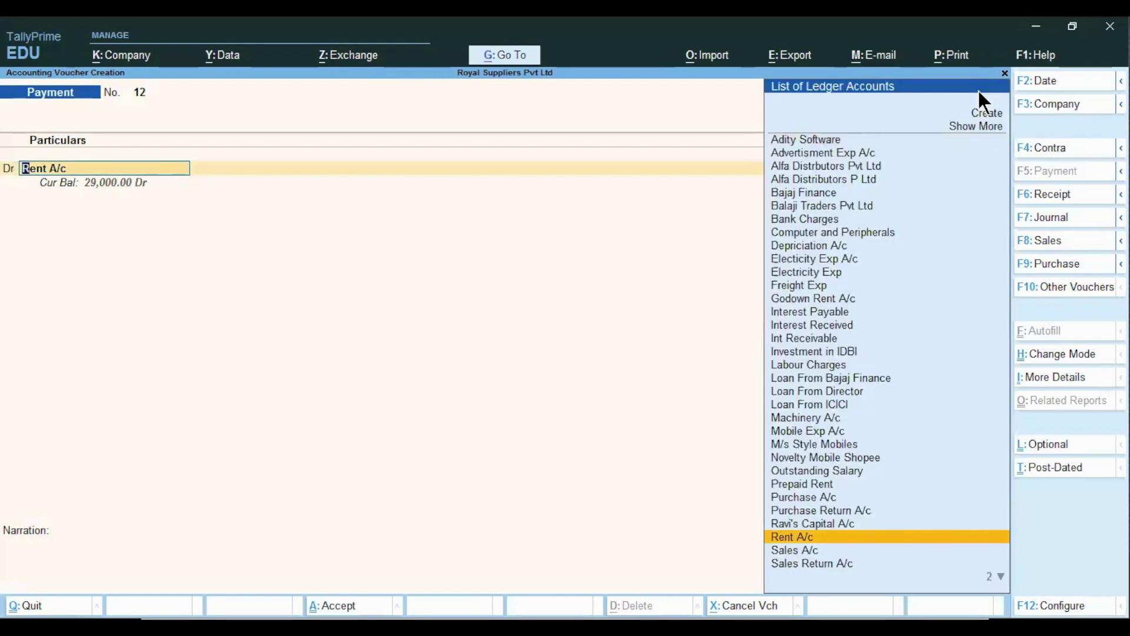
key(ctrl)
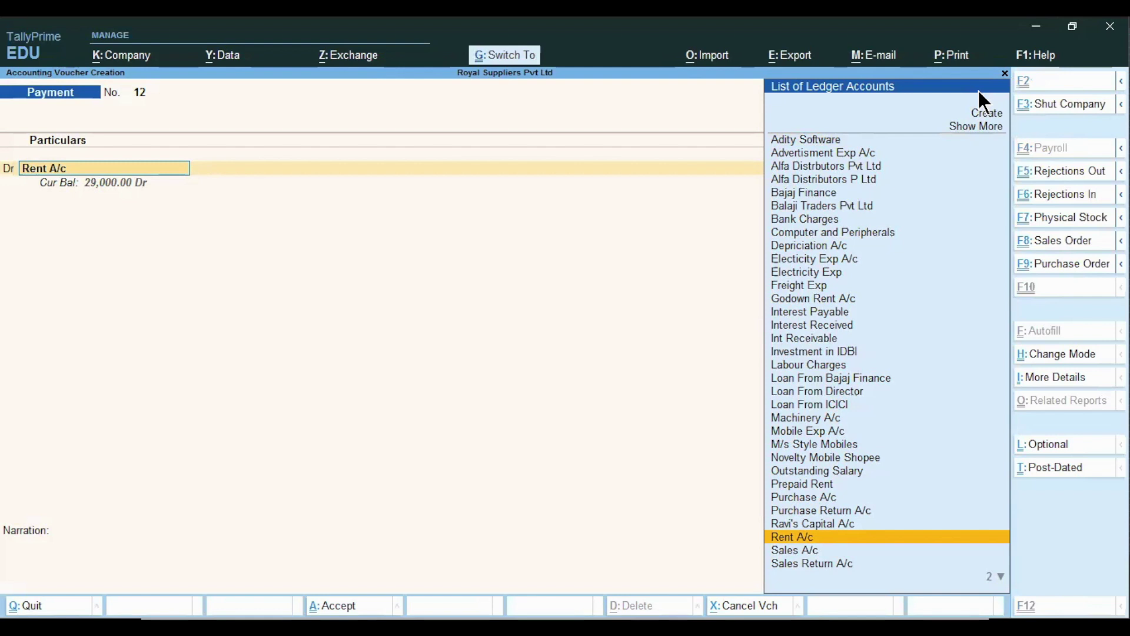
key(ctrl+Return)
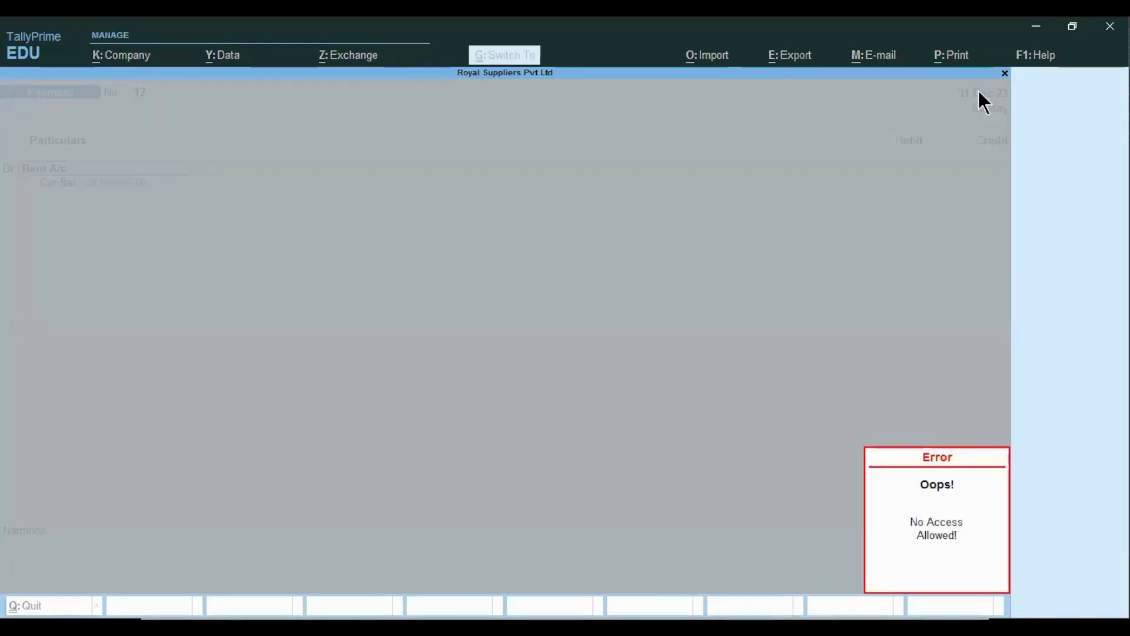
key(Escape)
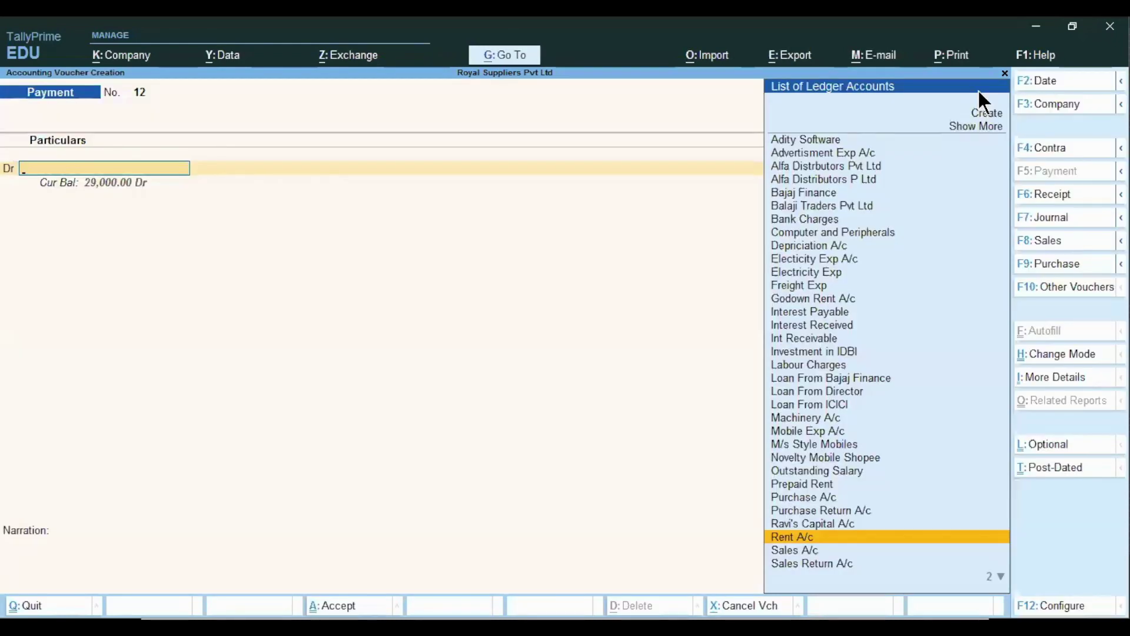
key(Escape)
key(Return)
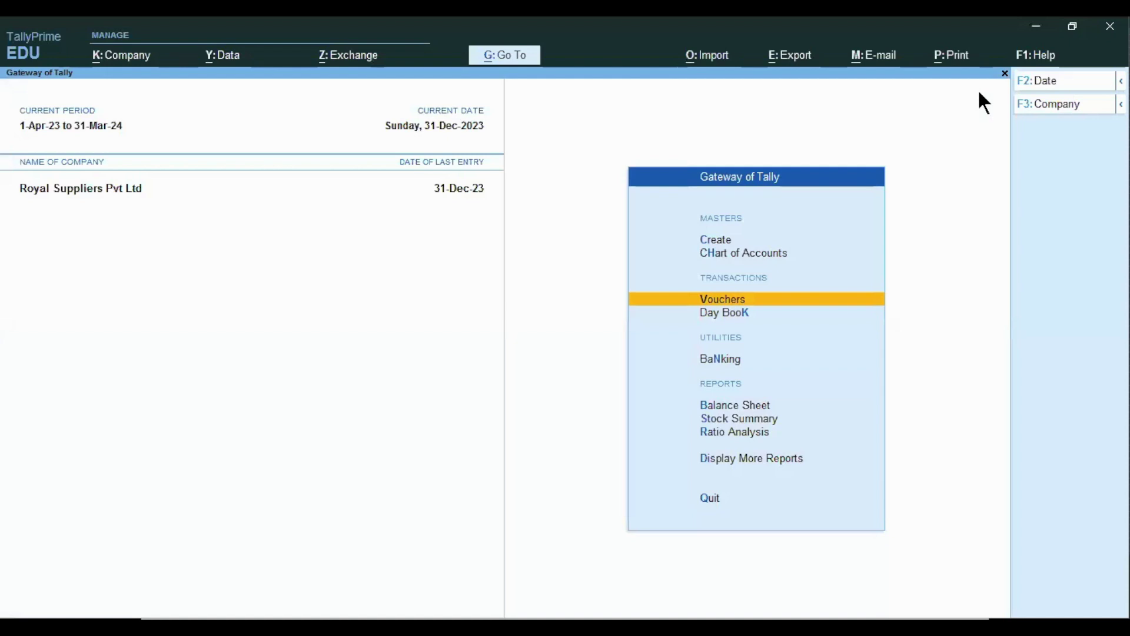
- Shut Royal Suppliers Pvt Ltd and reopen it to the login screen
key(ctrl)
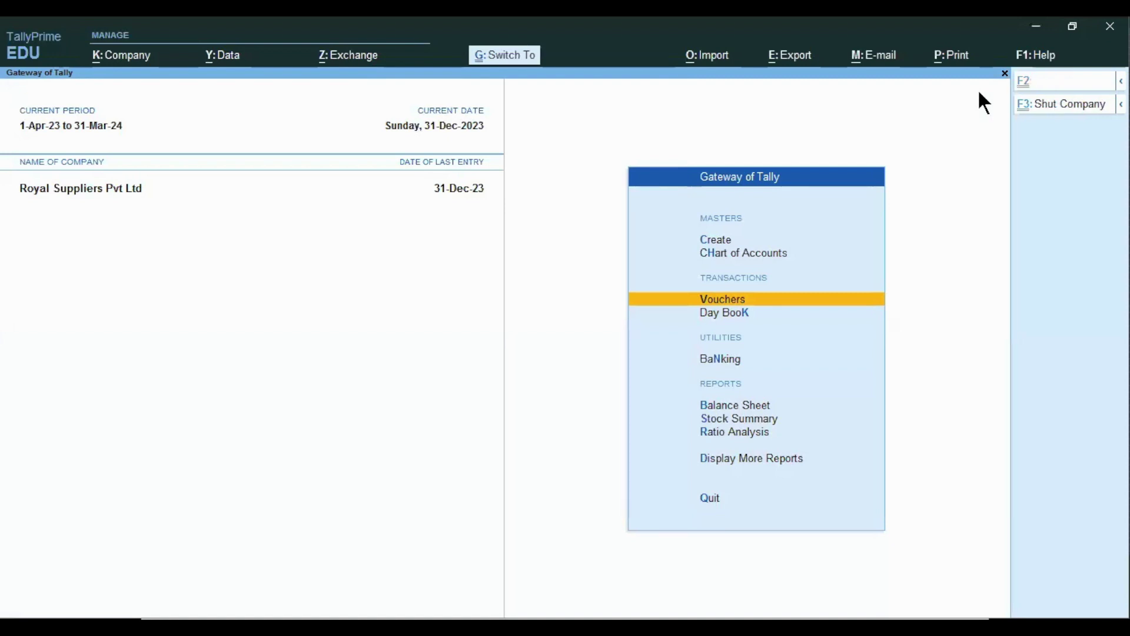
key(ctrl+F3)
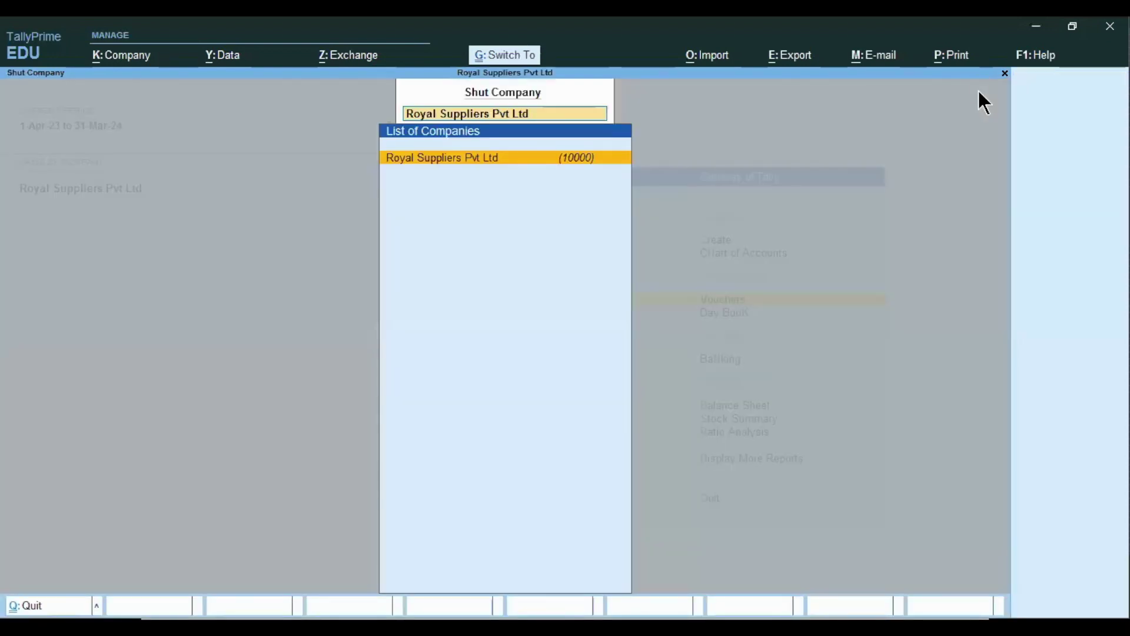
key(Return)
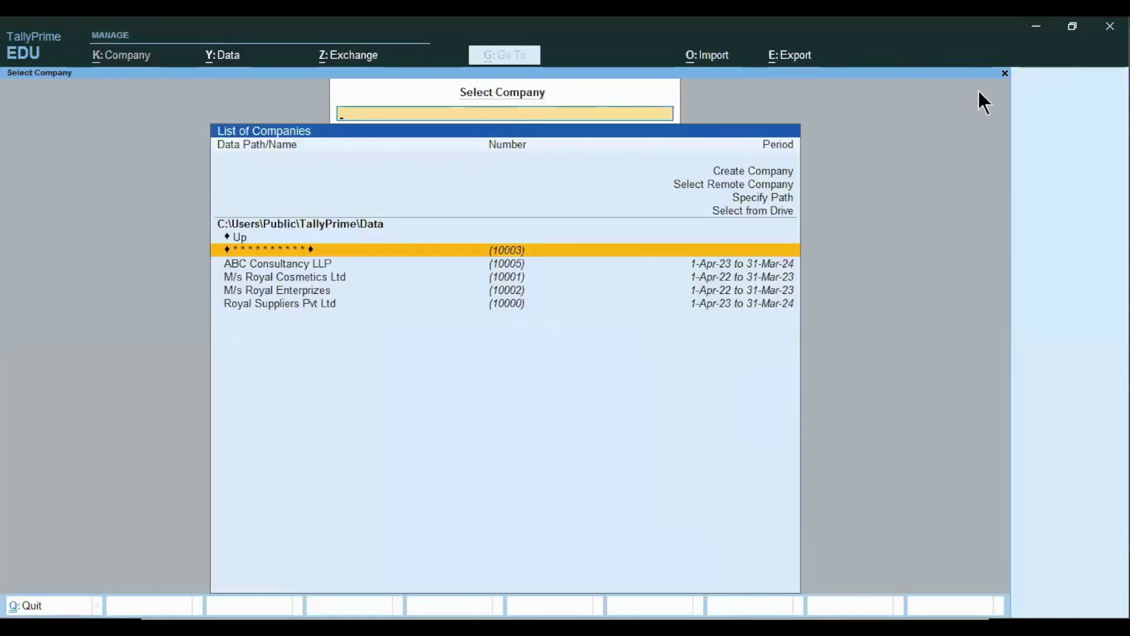
key(Down)
key(Down)
key(Down)
key(Down)
key(Return)
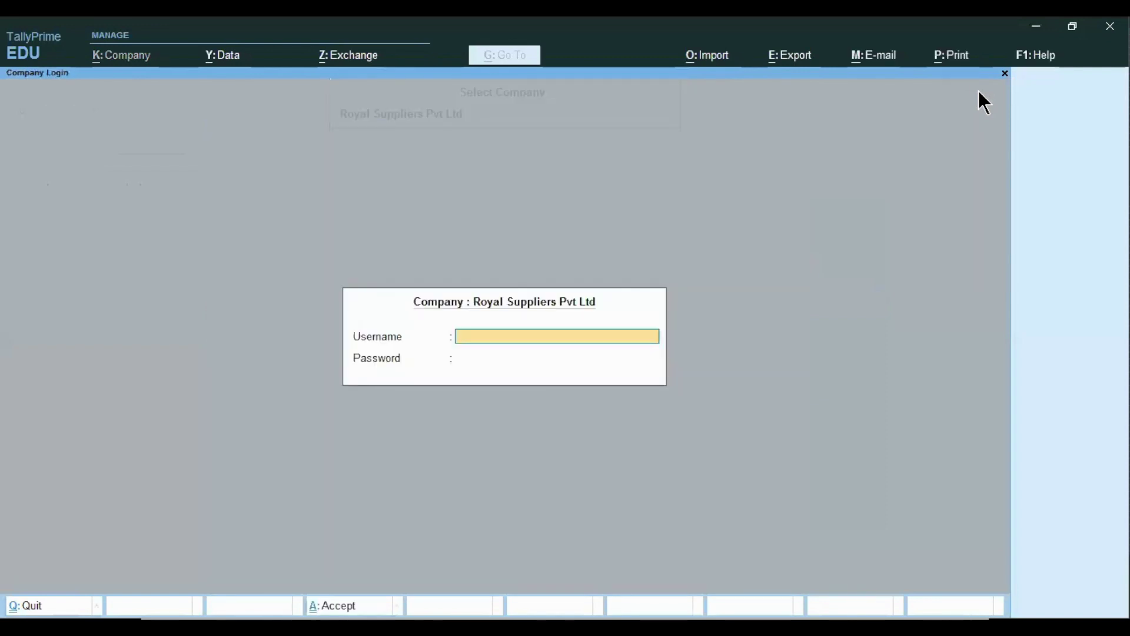
- Log in with the administrator username and password
key(Return)
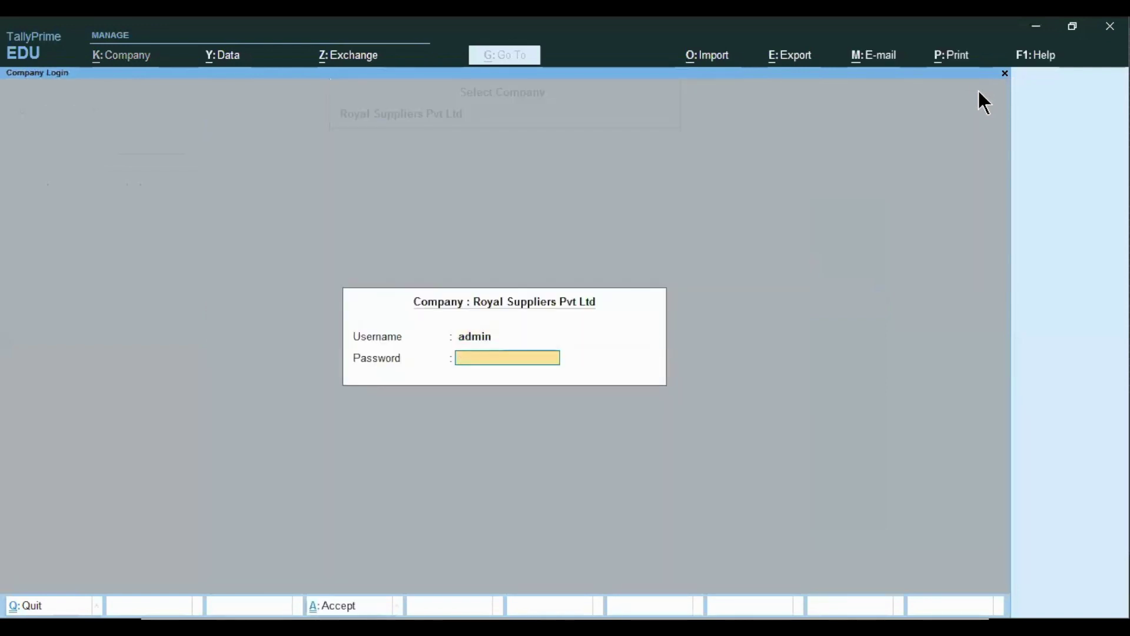
key(Return)
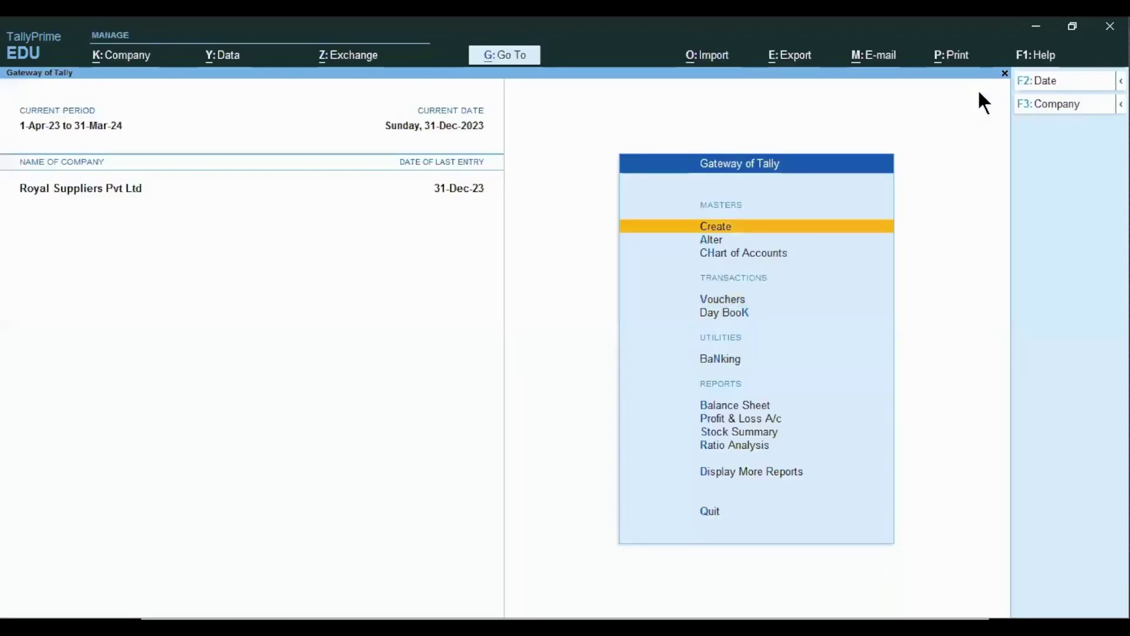
key(alt+Tab)
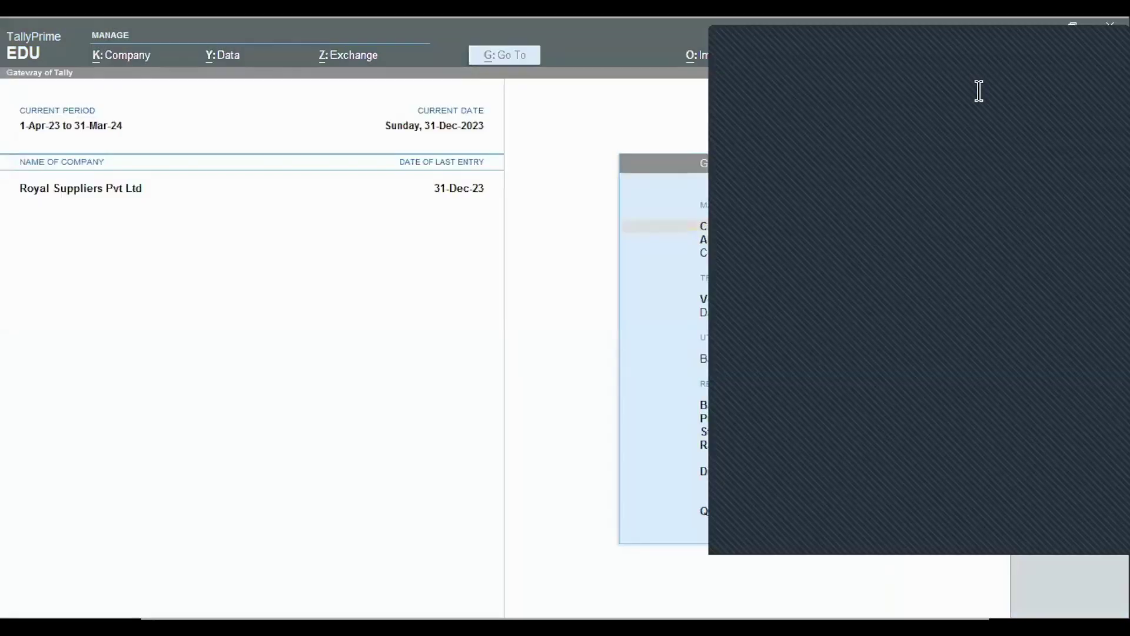
- Bring up the Tally Security slide on defining access rights, then return to TallyPrime
click(667, 478)
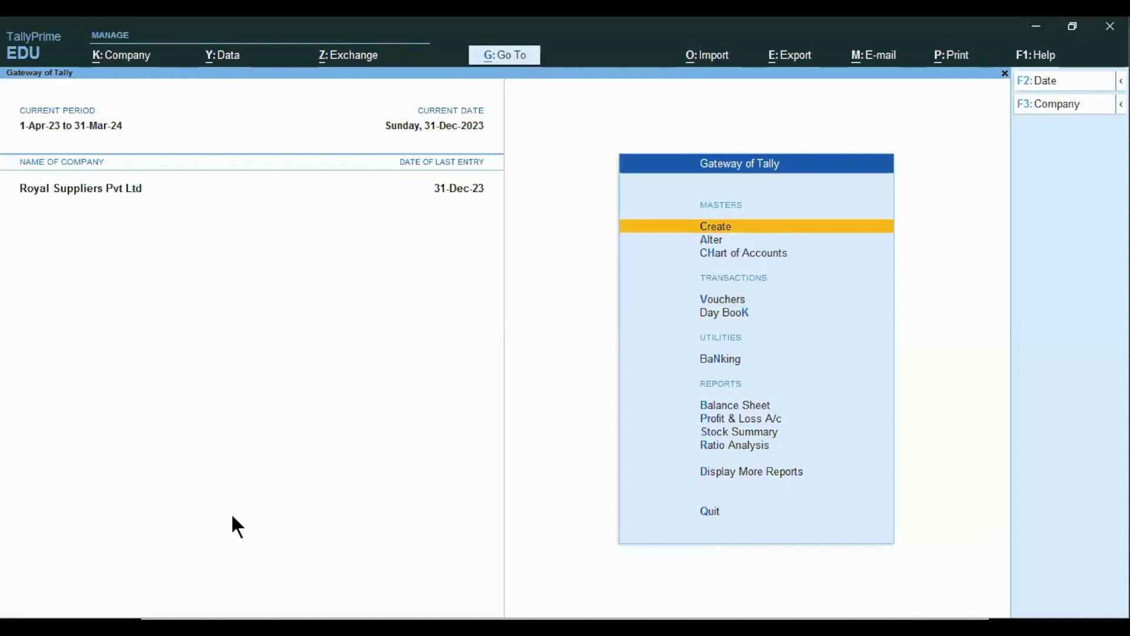
key(alt+Tab)
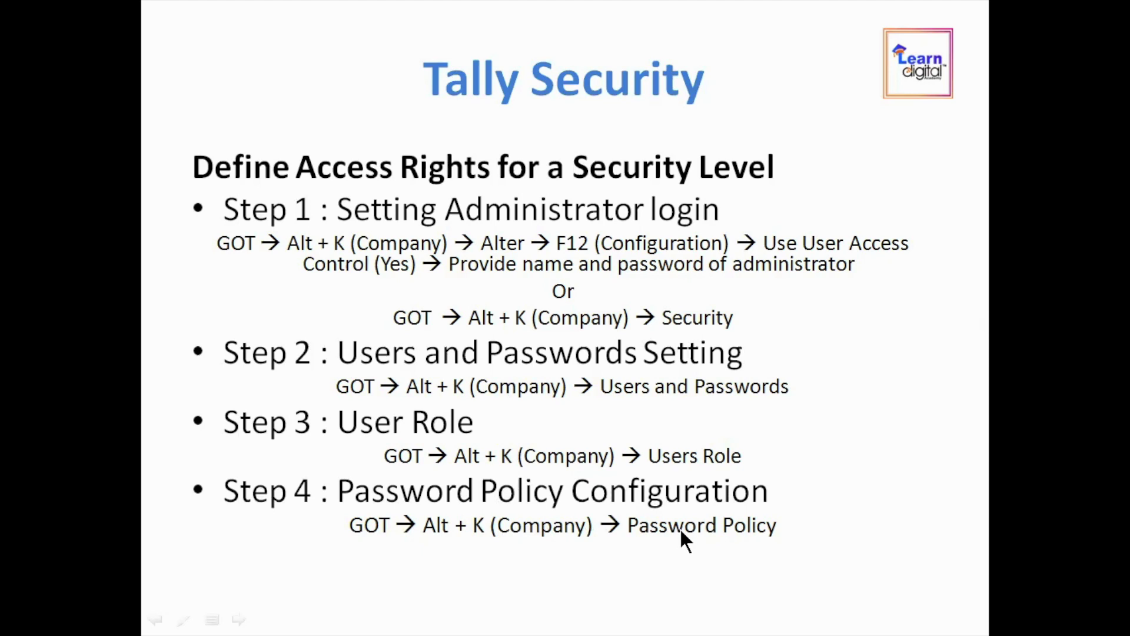
key(alt+Tab)
- Activate the company's password policy with minimum length 8 and advanced strength parameters enabled
click(127, 55)
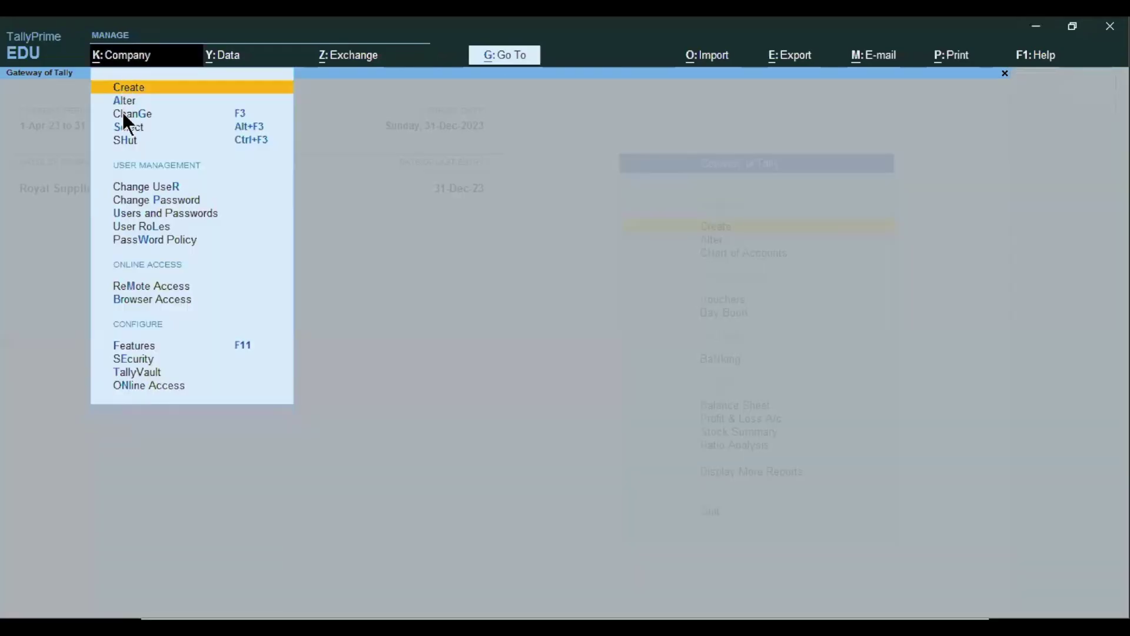
click(126, 238)
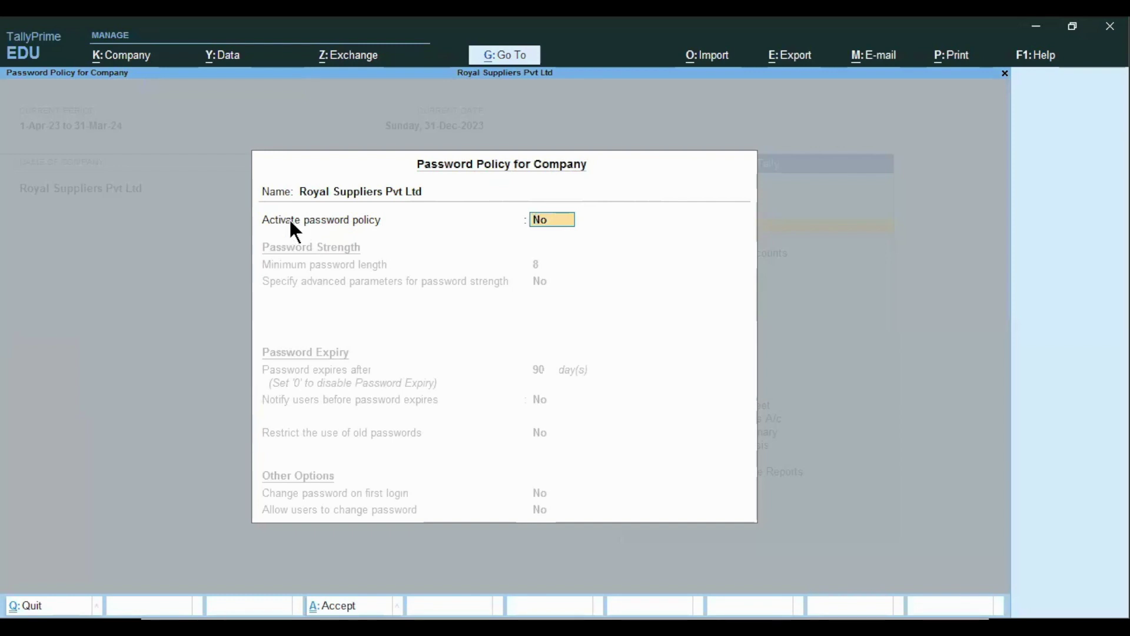
text(y)
key(Return)
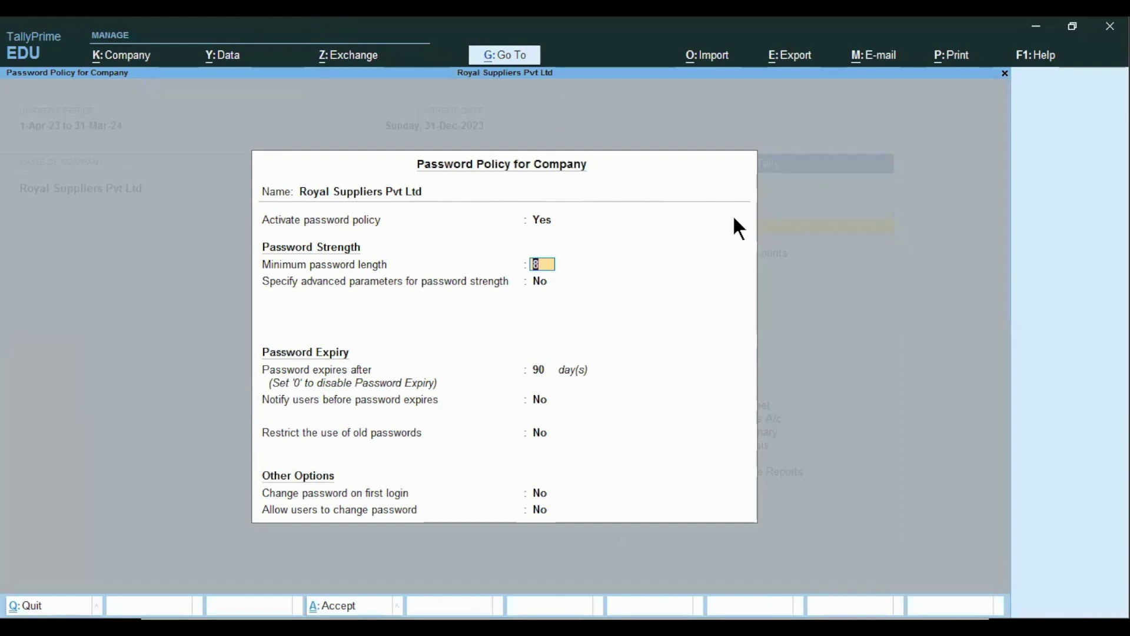
key(Return)
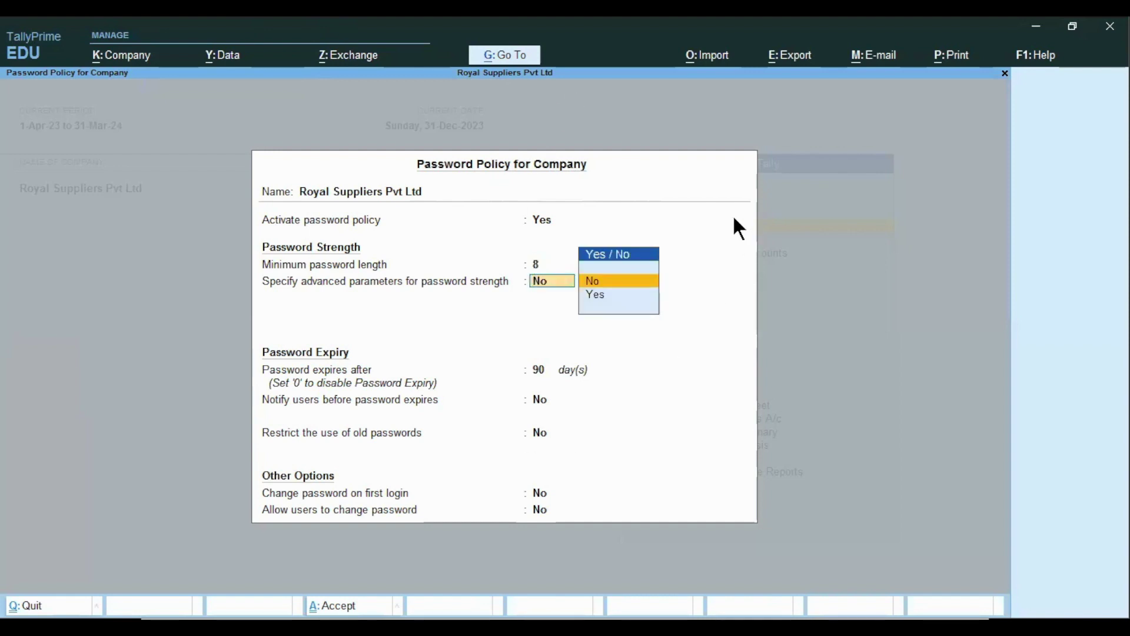
key(Down)
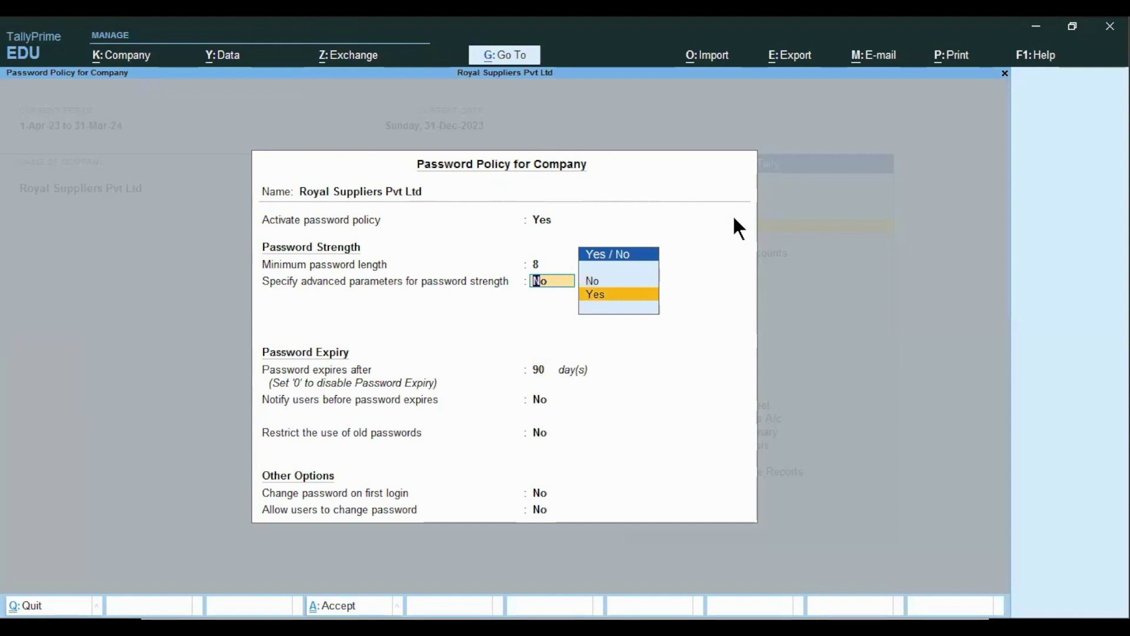
key(Return)
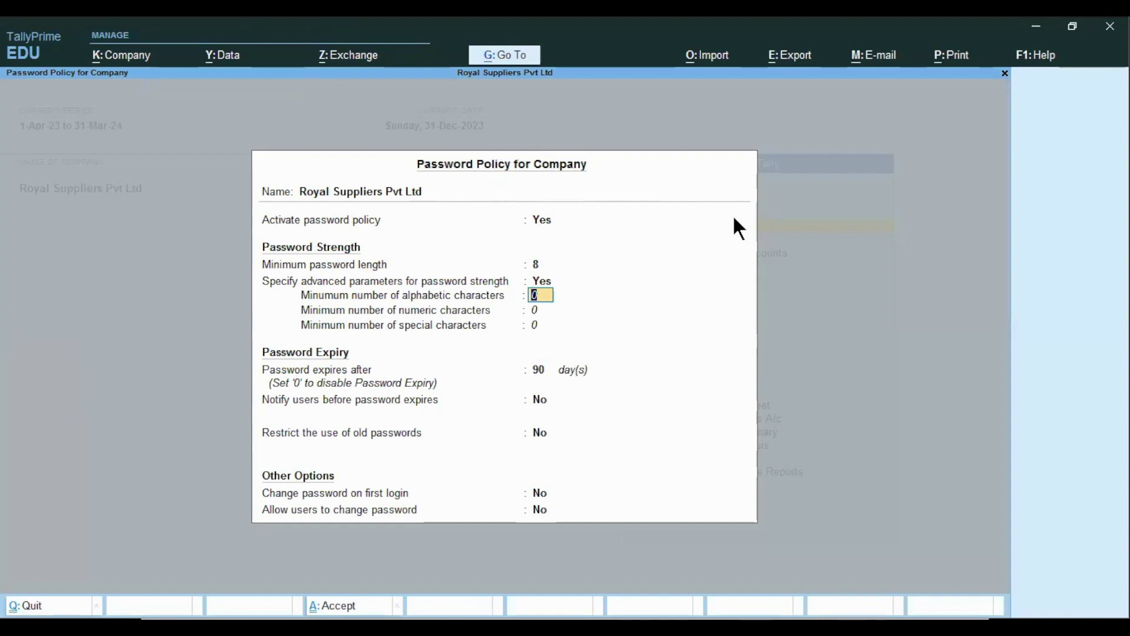
- Require at least 1 alphabetic, 1 numeric and 1 special character in passwords
text(1)
key(Return)
text(1)
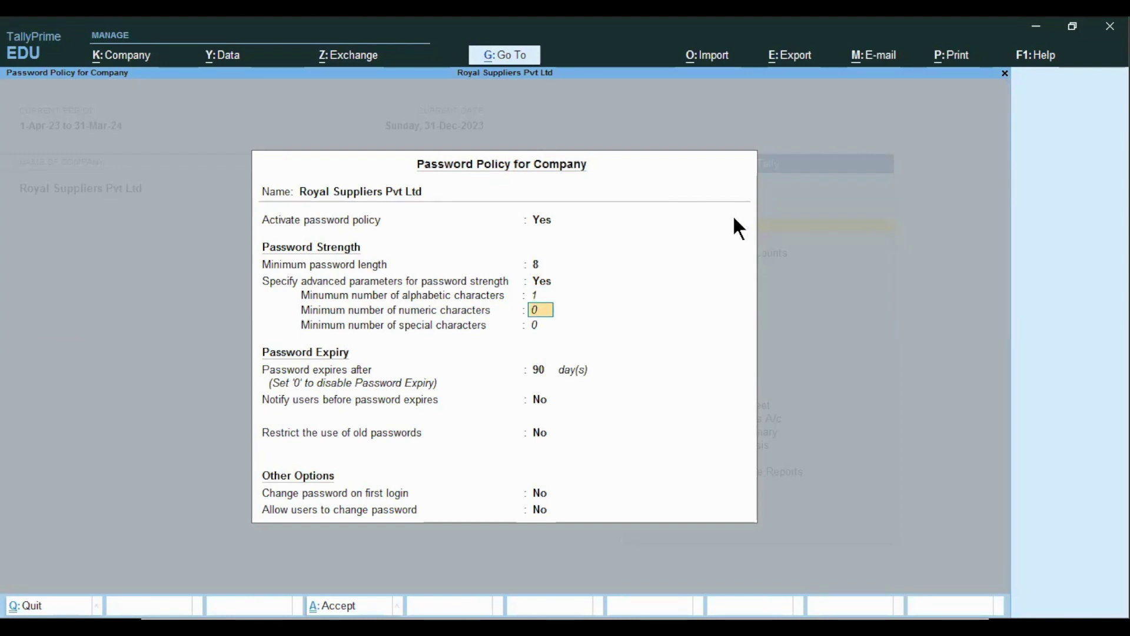
key(Return)
text(1)
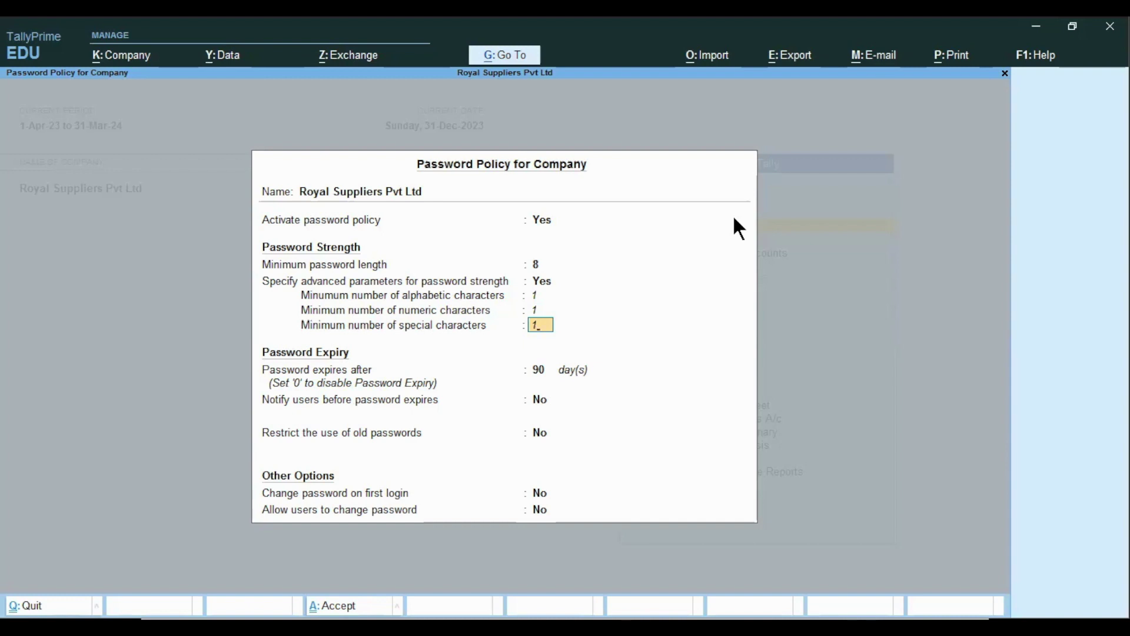
key(Return)
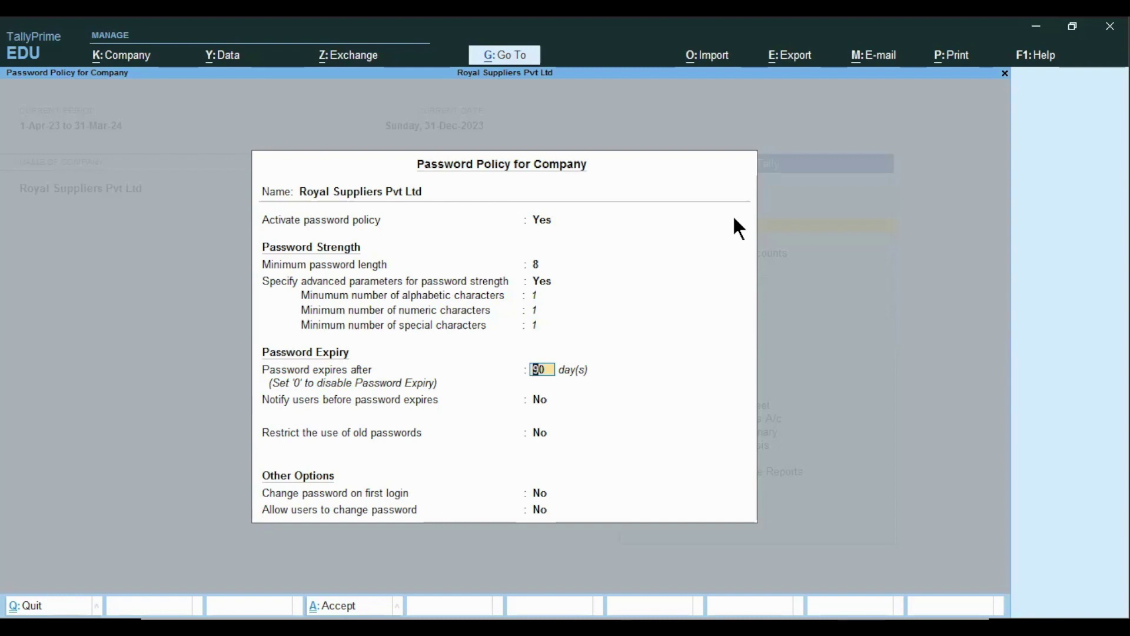
- Keep 90-day expiry, notify users 1 day before expiry, and leave old-password restriction off
key(Return)
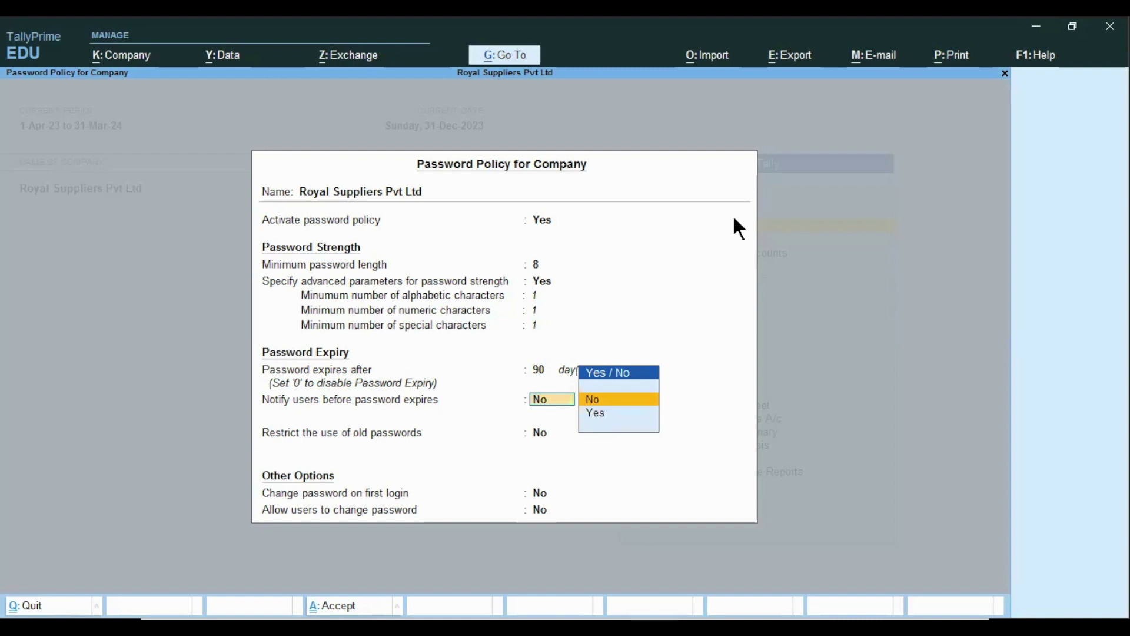
key(Down)
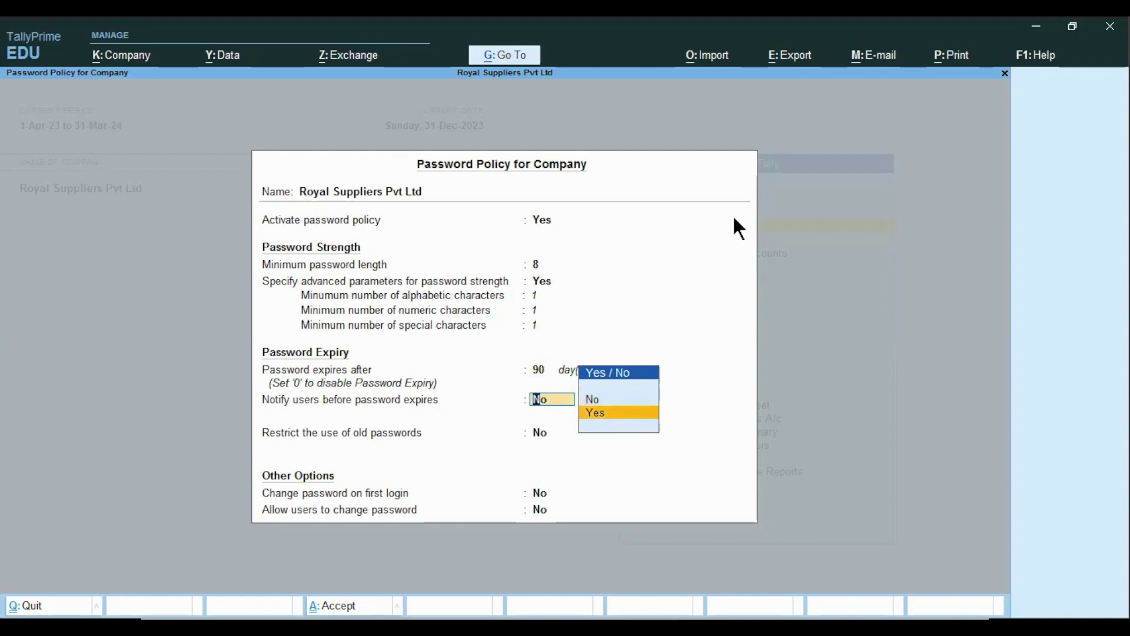
key(Return)
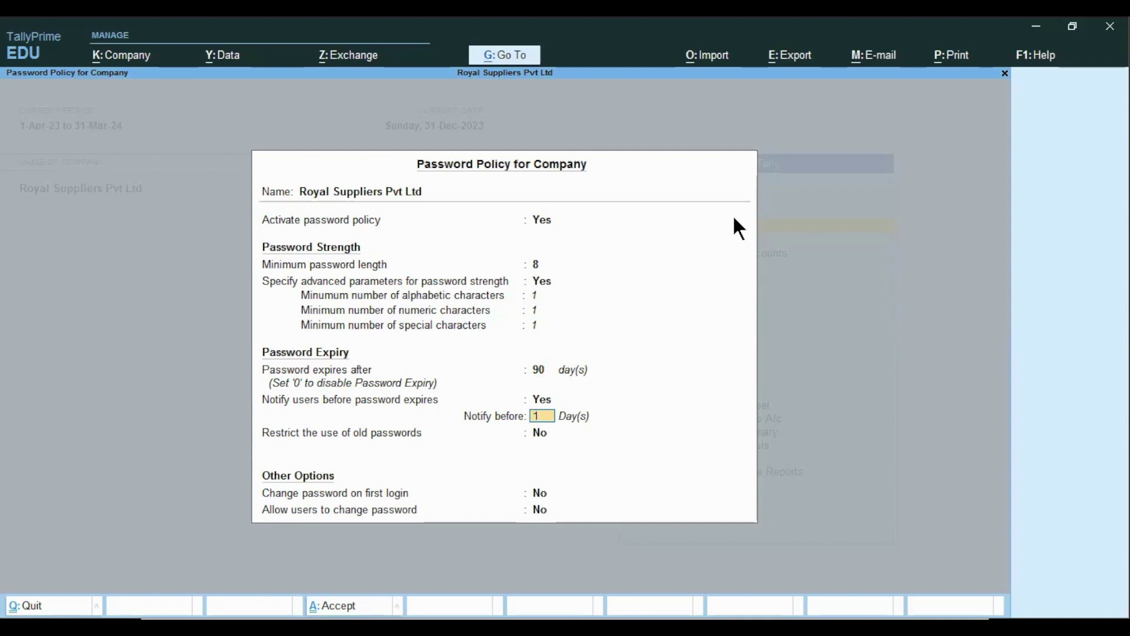
key(Return)
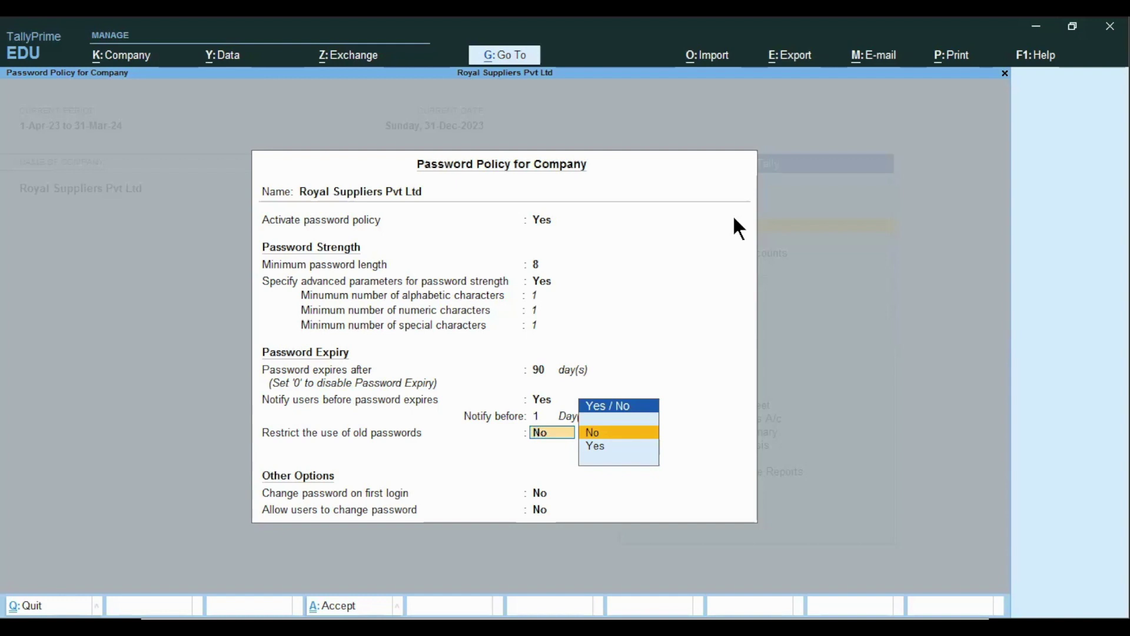
key(Return)
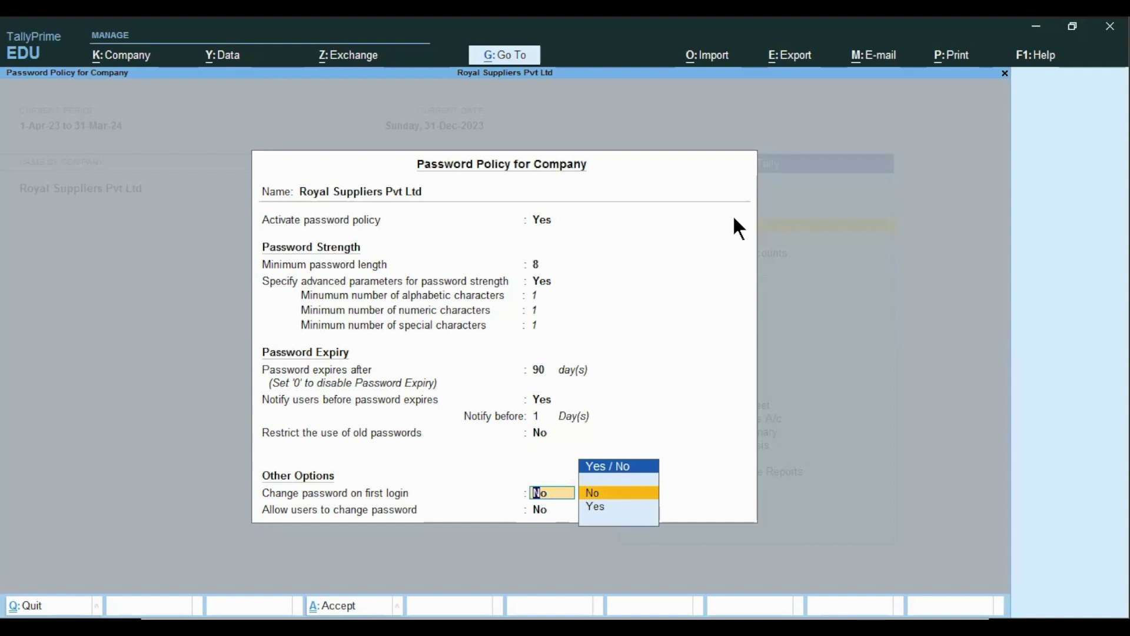
- Force a password change on first login, allow users to change passwords, and save the policy
key(Down)
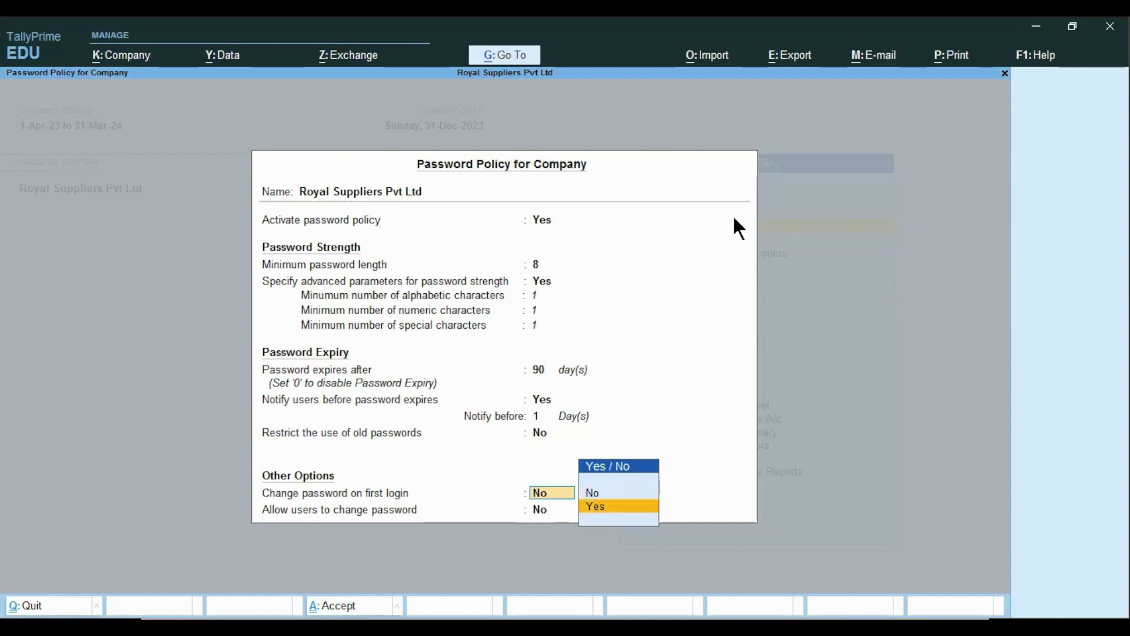
key(Return)
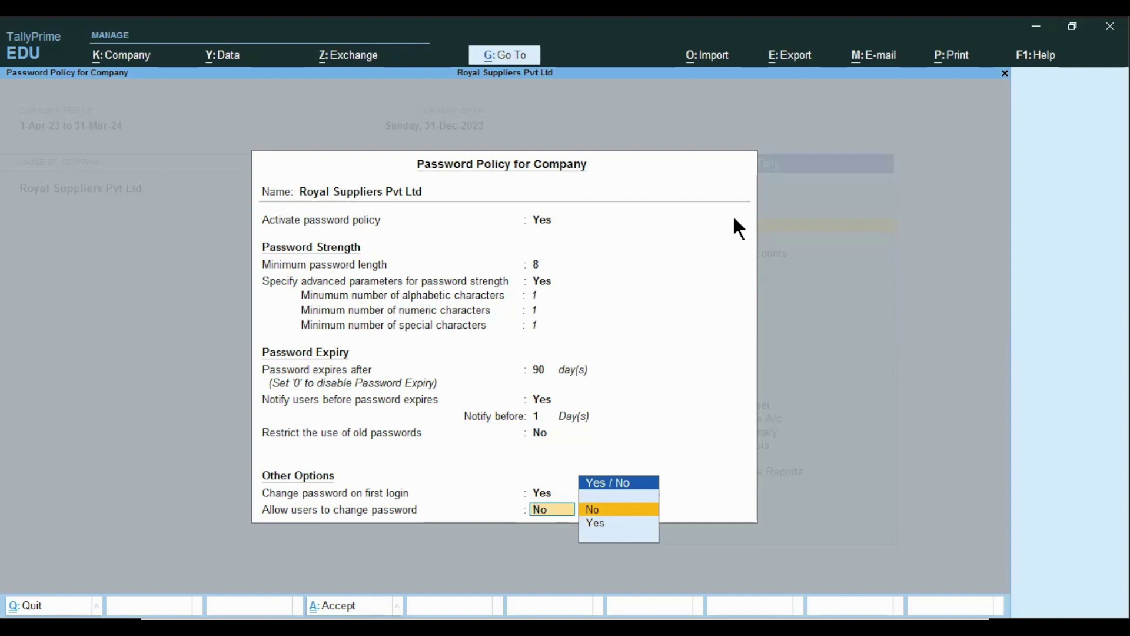
key(Down)
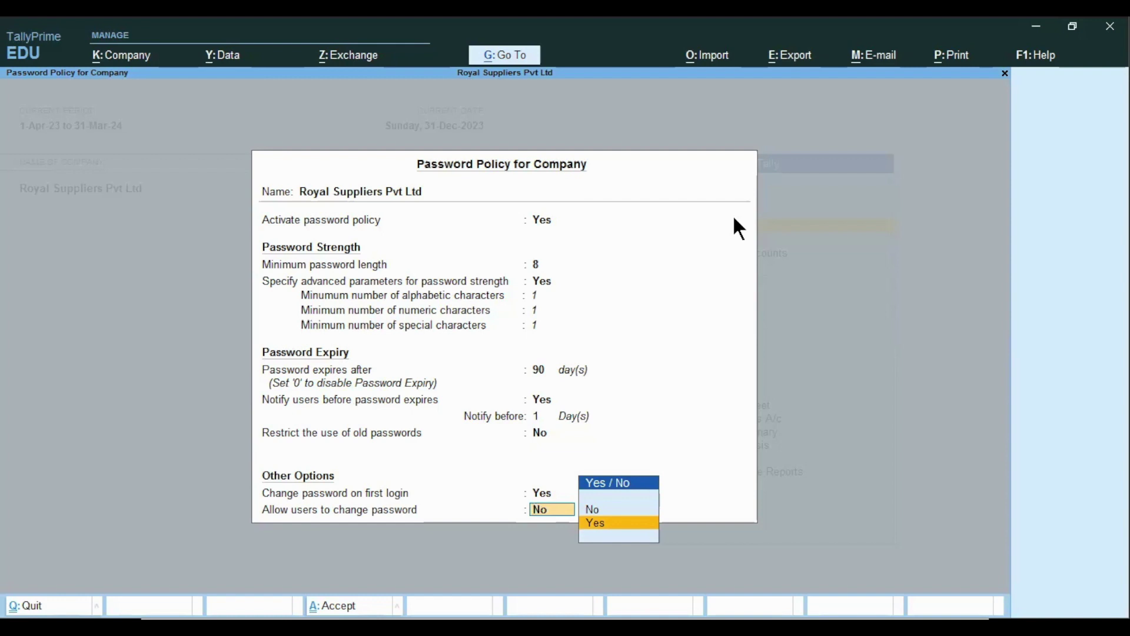
key(Return)
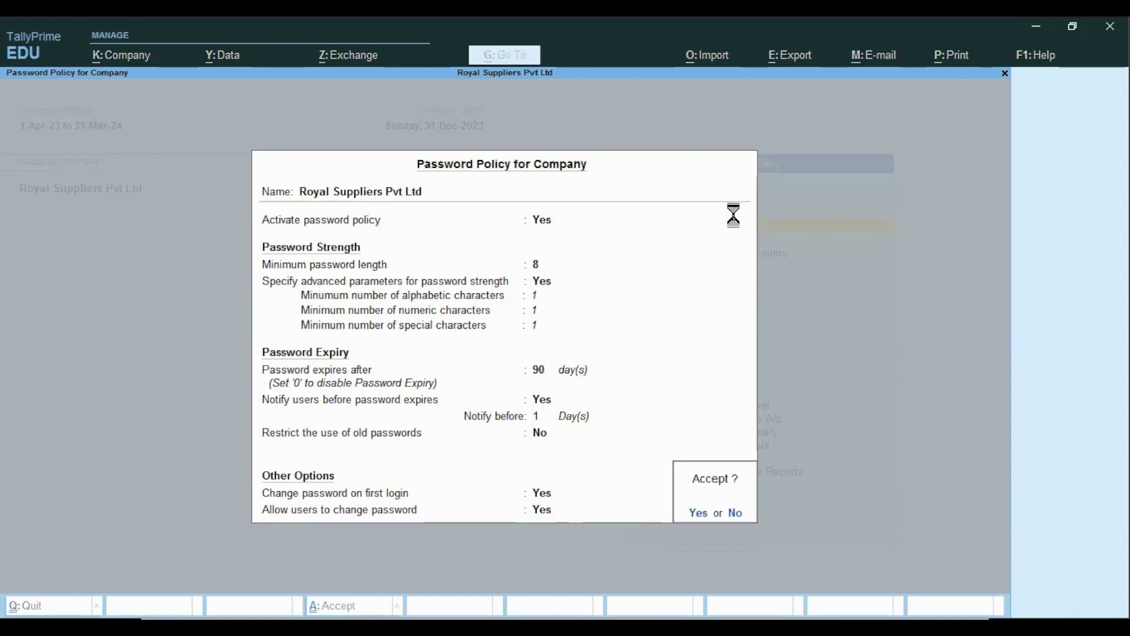
key(Return)
key(ctrl)
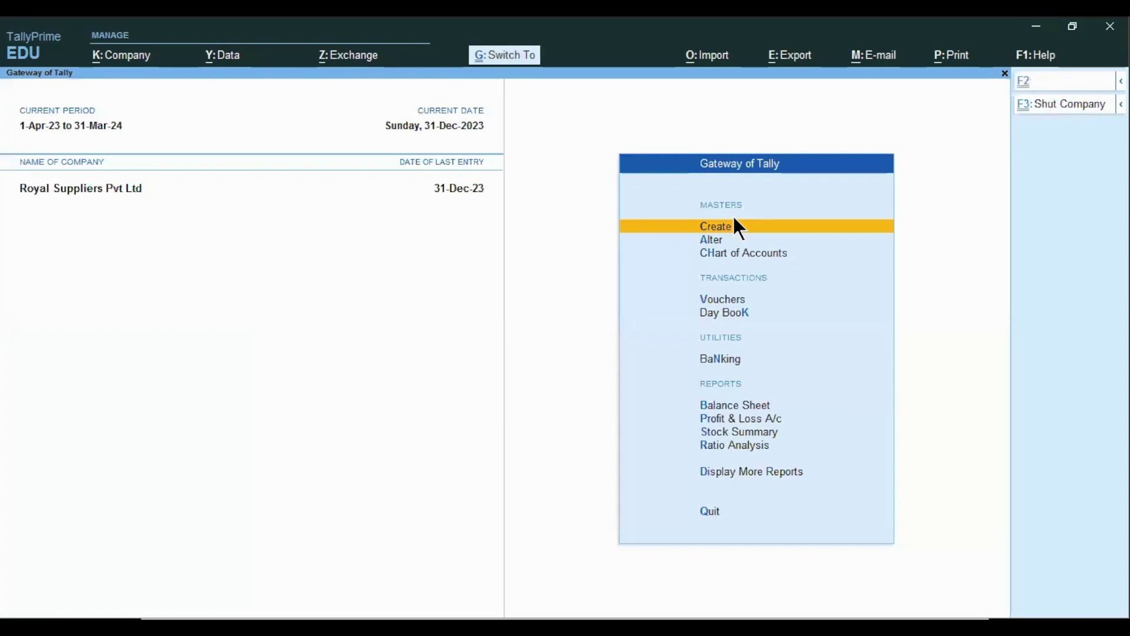
- Shut Royal Suppliers Pvt Ltd and reopen it, logging in as the second user
key(ctrl+F3)
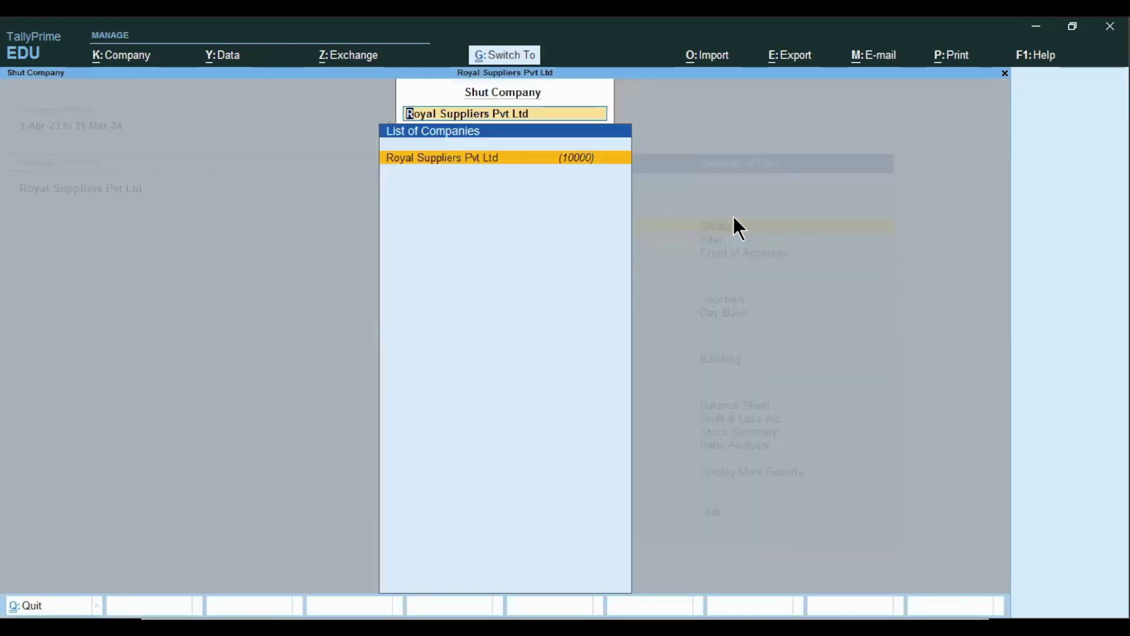
key(Return)
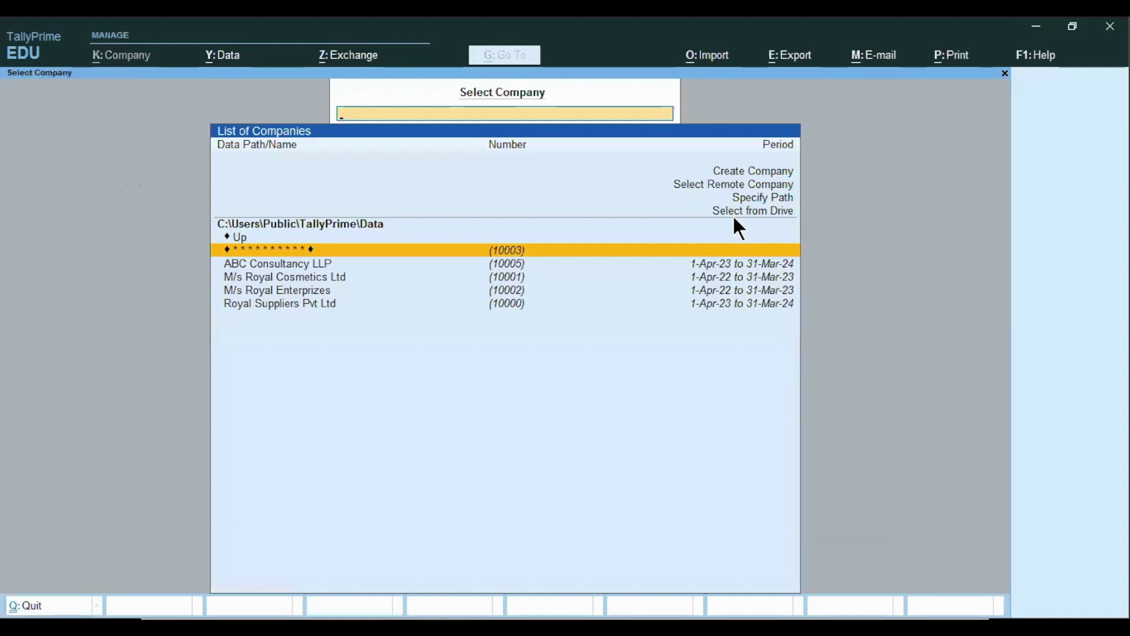
key(Down)
key(Down)
key(Down)
key(Down)
key(Return)
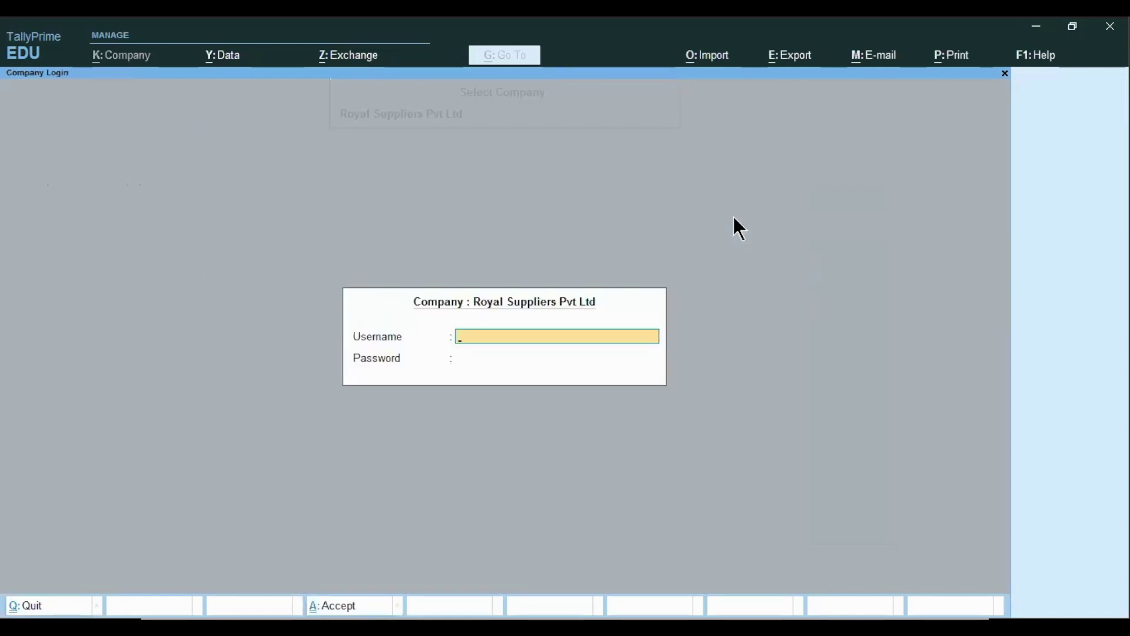
text(priya)
key(Return)
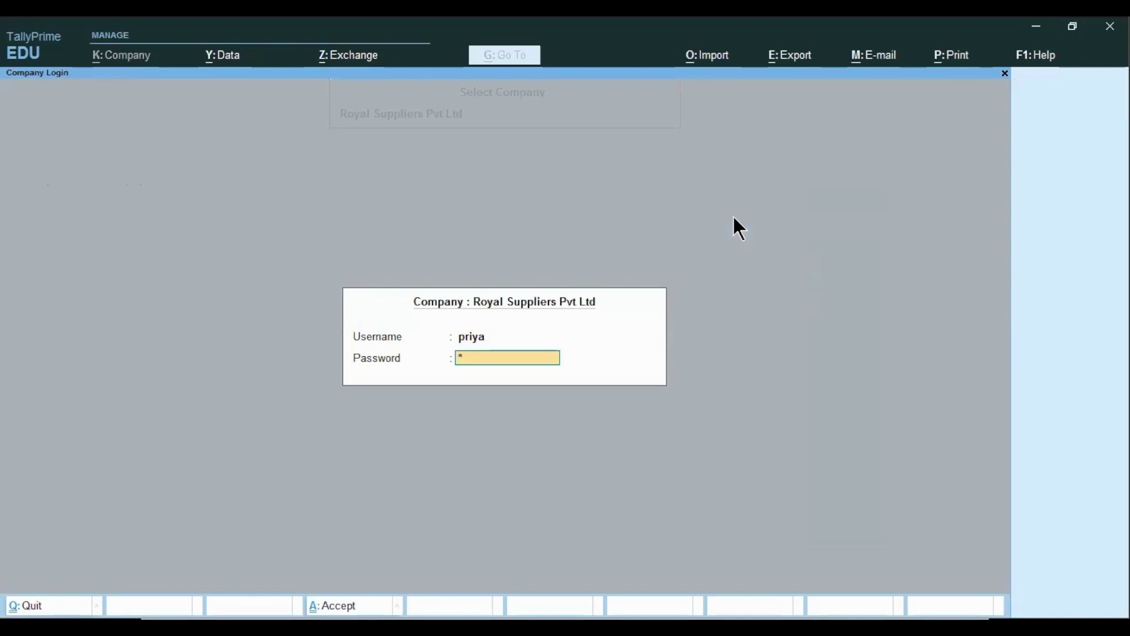
text(*****)
key(Return)
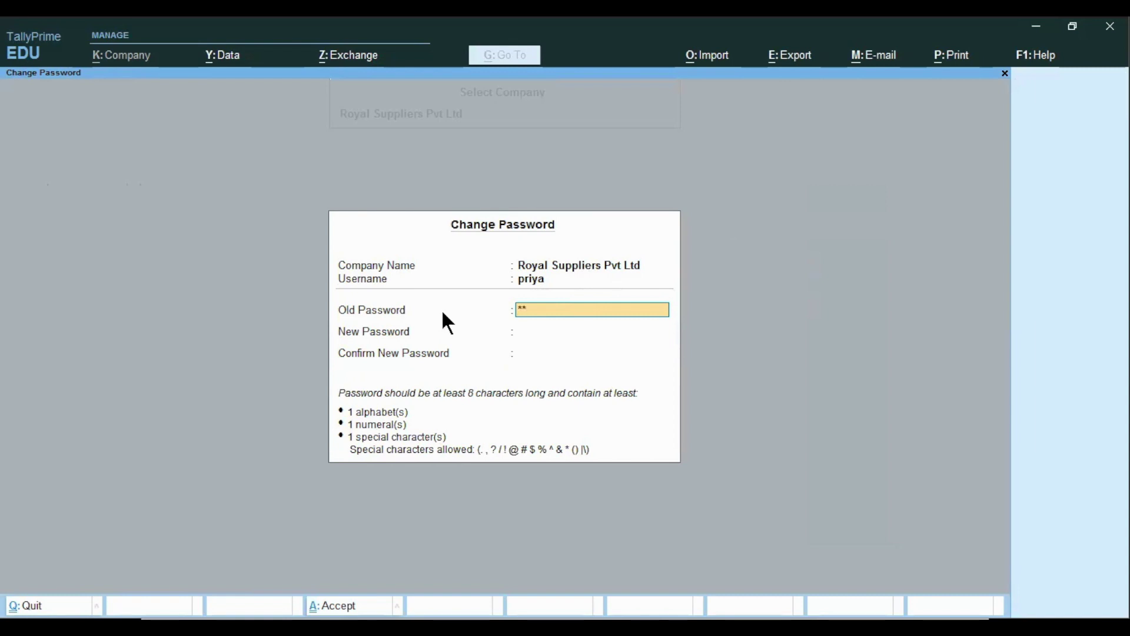
- Attempt a password change, which is rejected as too short, and dismiss the error
text(***)
key(Return)
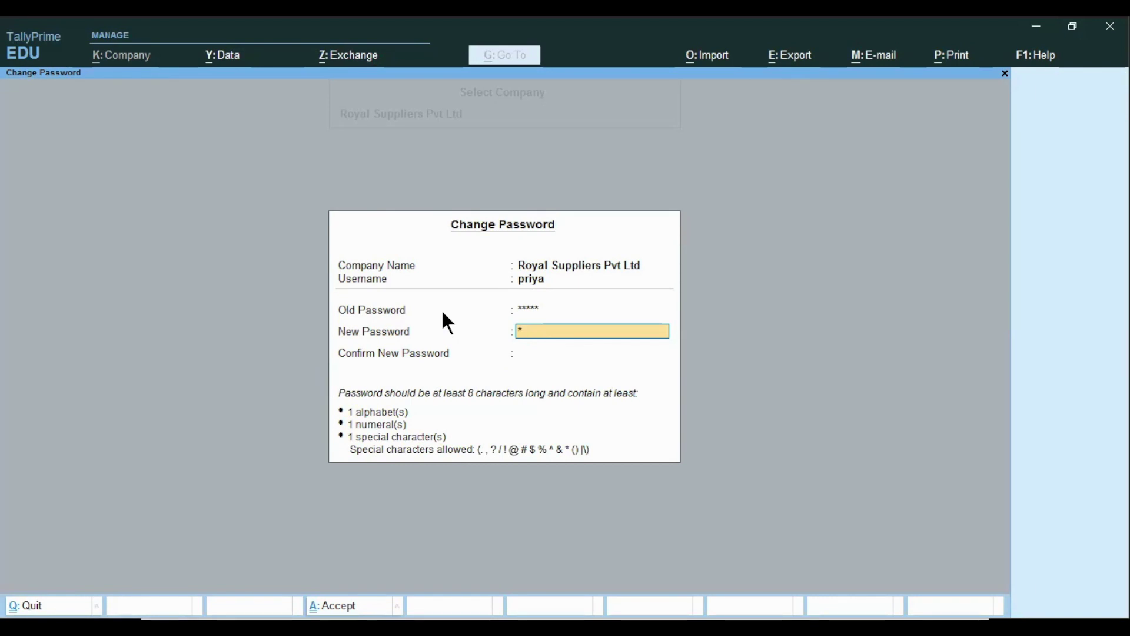
key(Return)
text(a)
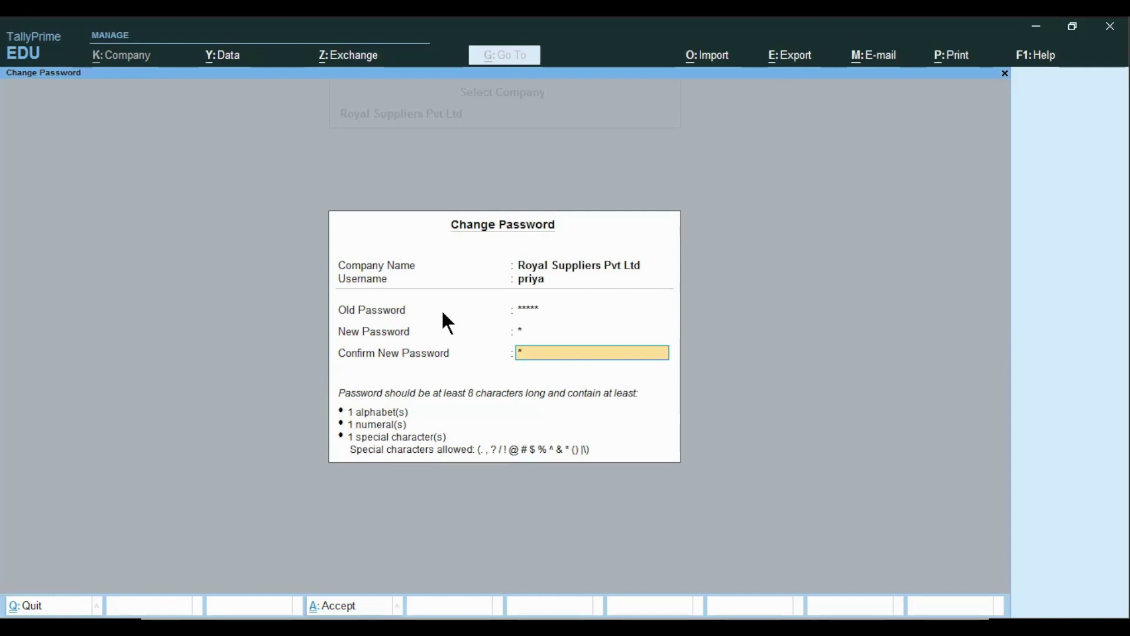
key(Return)
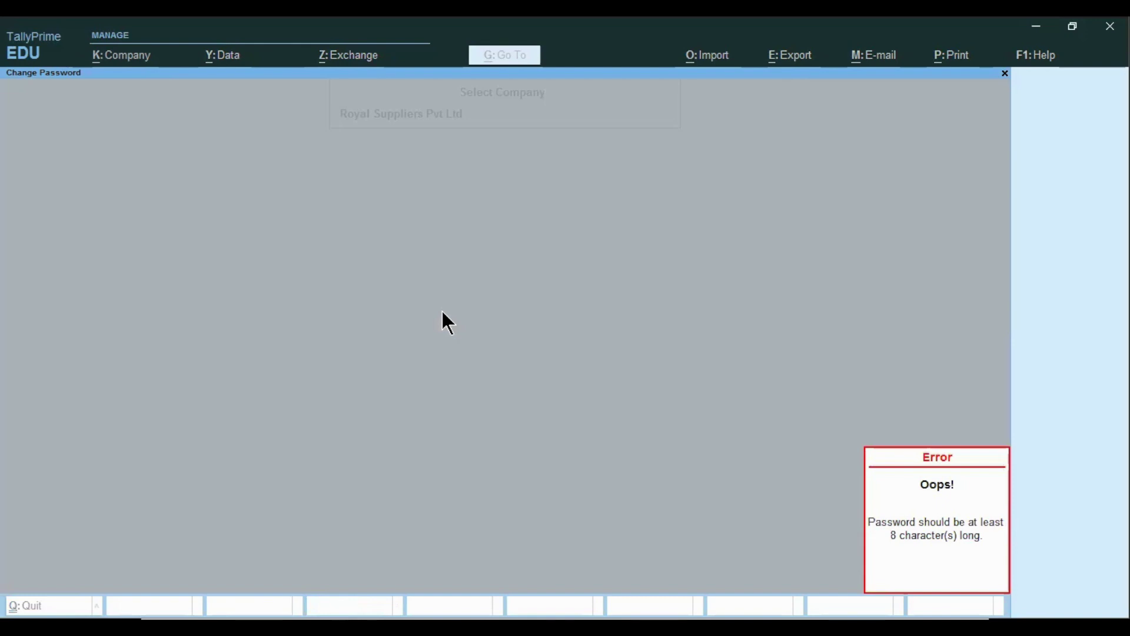
key(Return)
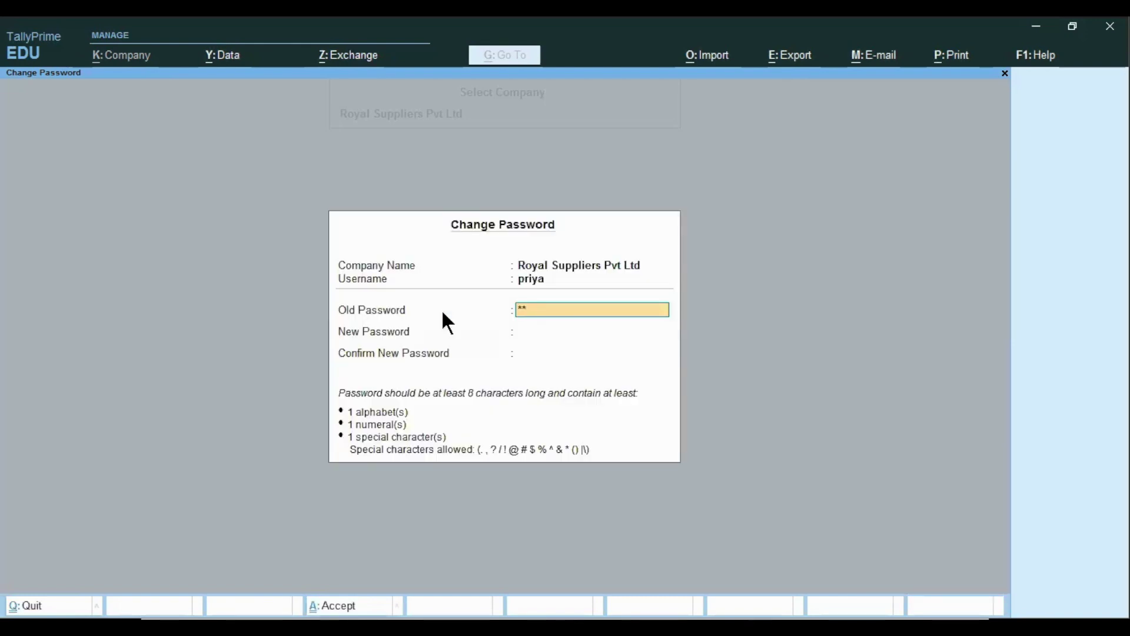
- Re-enter the old password and set a matching nine-character new password, then save
key(BackSpace)
key(BackSpace)
key(BackSpace)
text(*****)
key(Return)
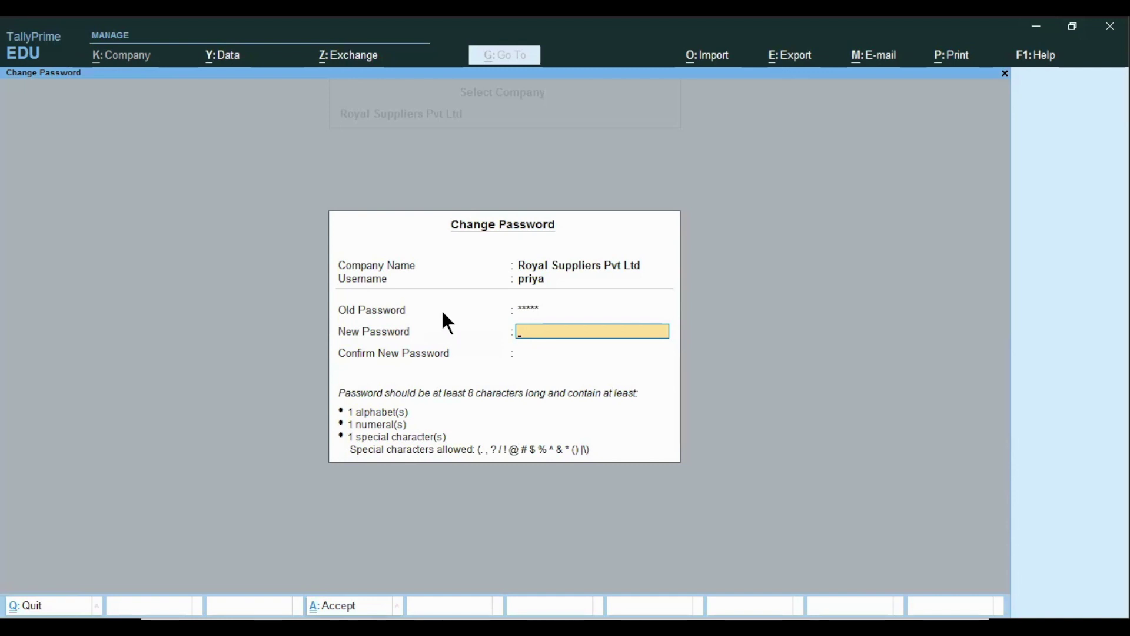
text(*********)
key(Return)
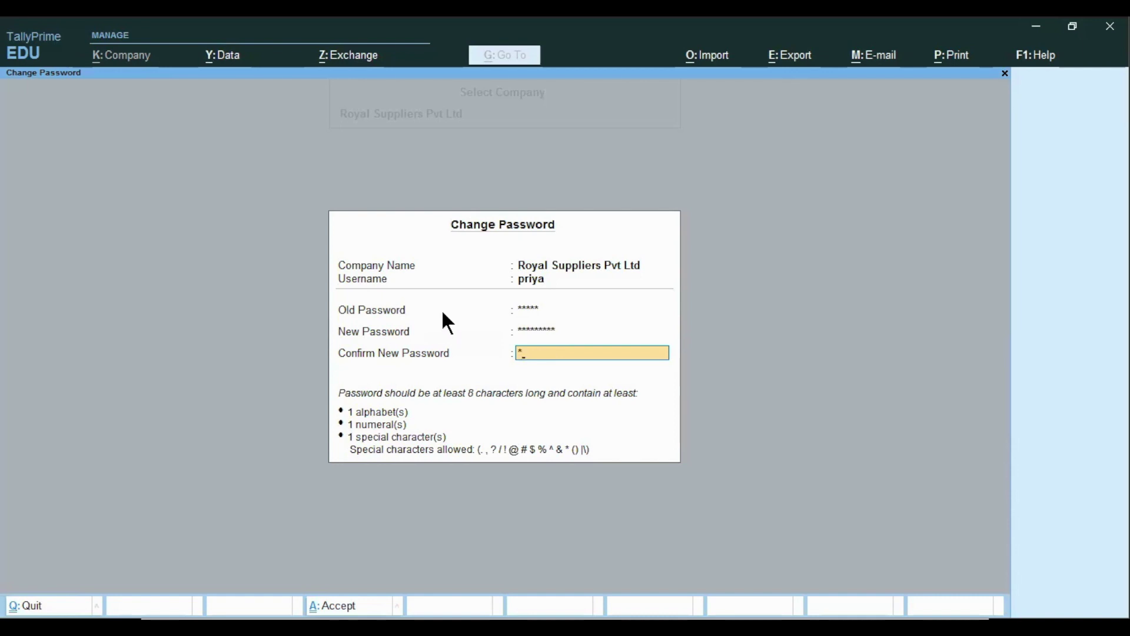
text(*********)
key(Return)
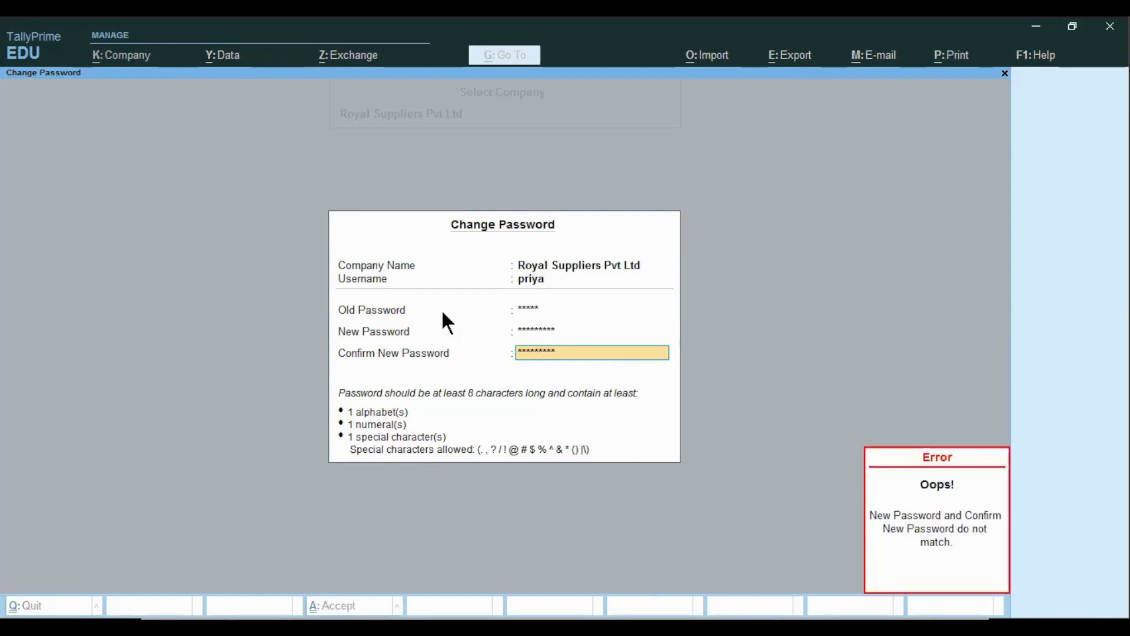
key(Up)
text(*)
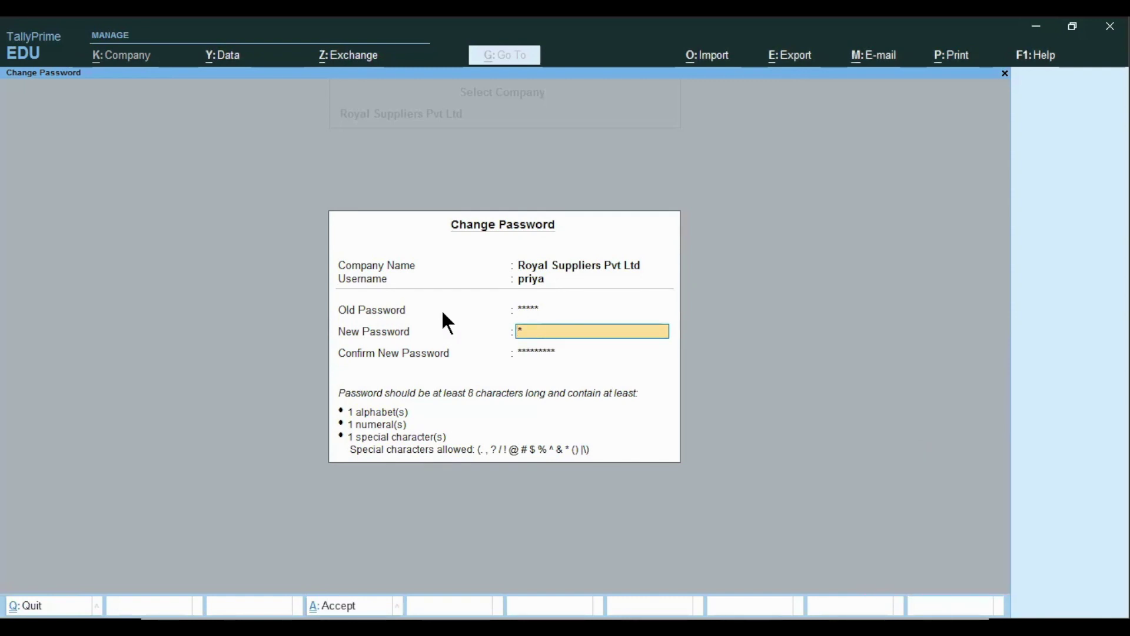
text(********)
key(Return)
text(*)
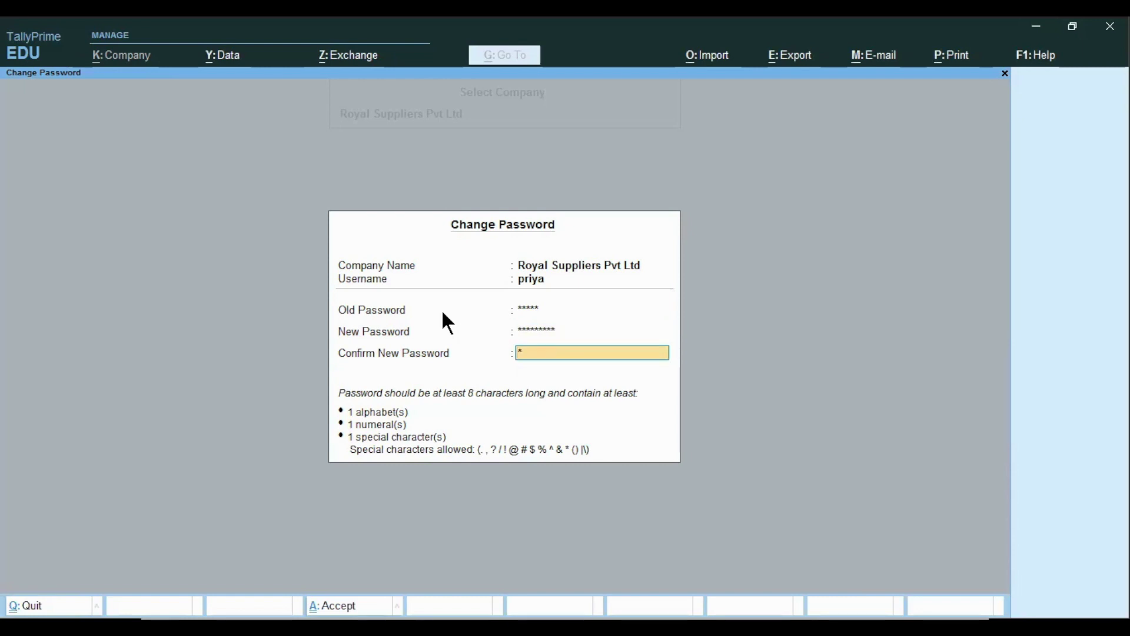
text(********)
key(Return)
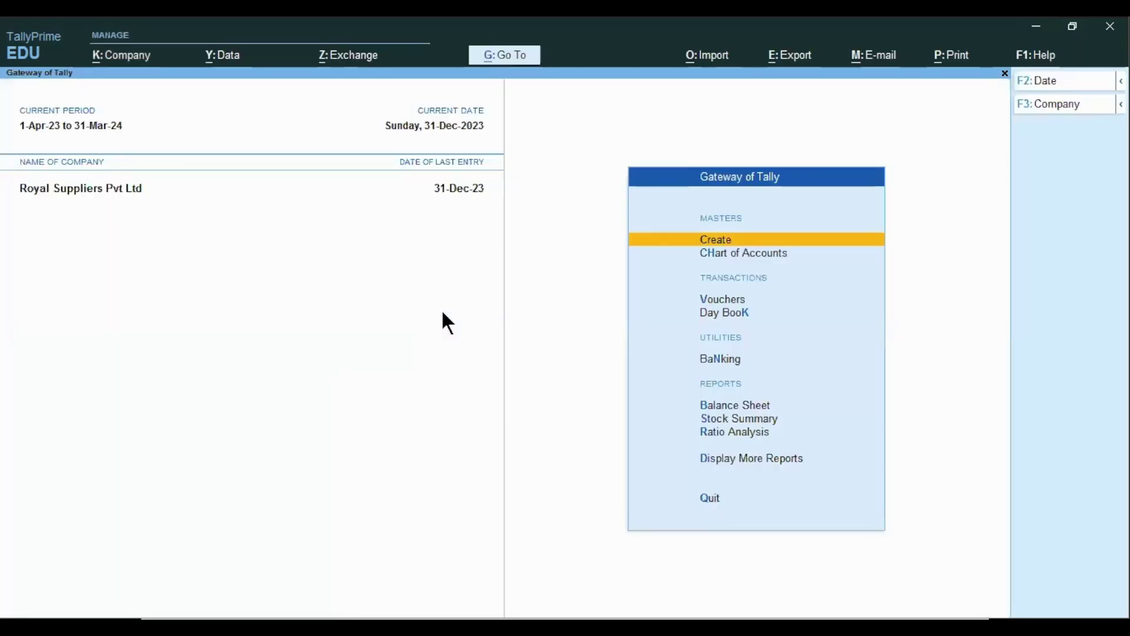
- Save Payment voucher No. 12: Outstanding Salary Dr 5,000.00, Cash Cr 5,000.00
key(Down)
key(Down)
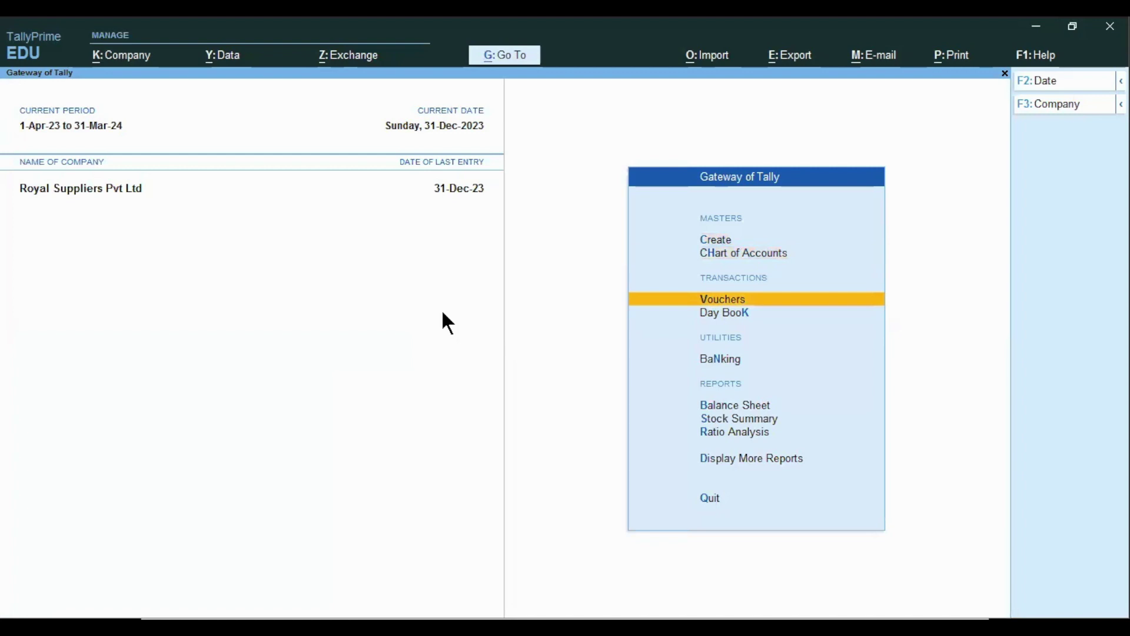
key(Return)
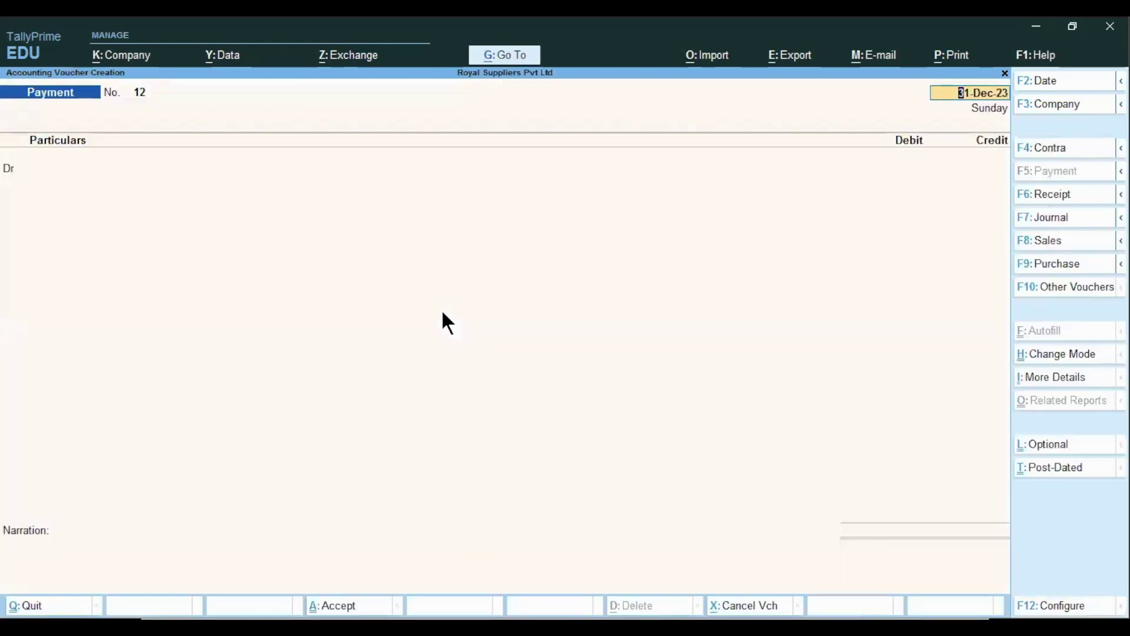
key(Return)
text(Sa)
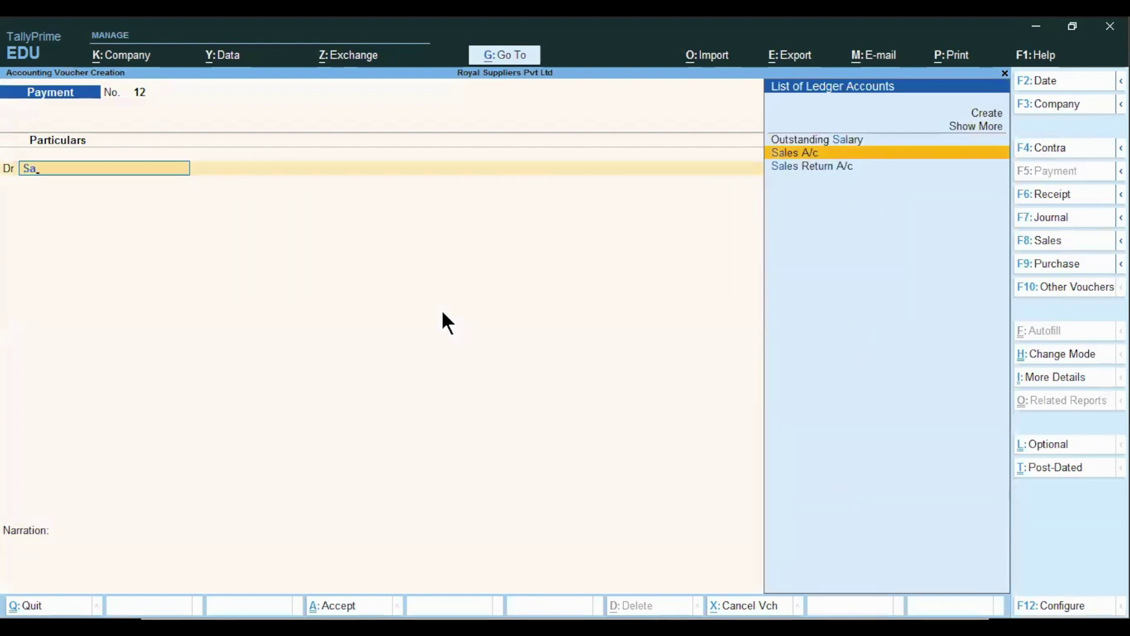
key(Up)
key(Return)
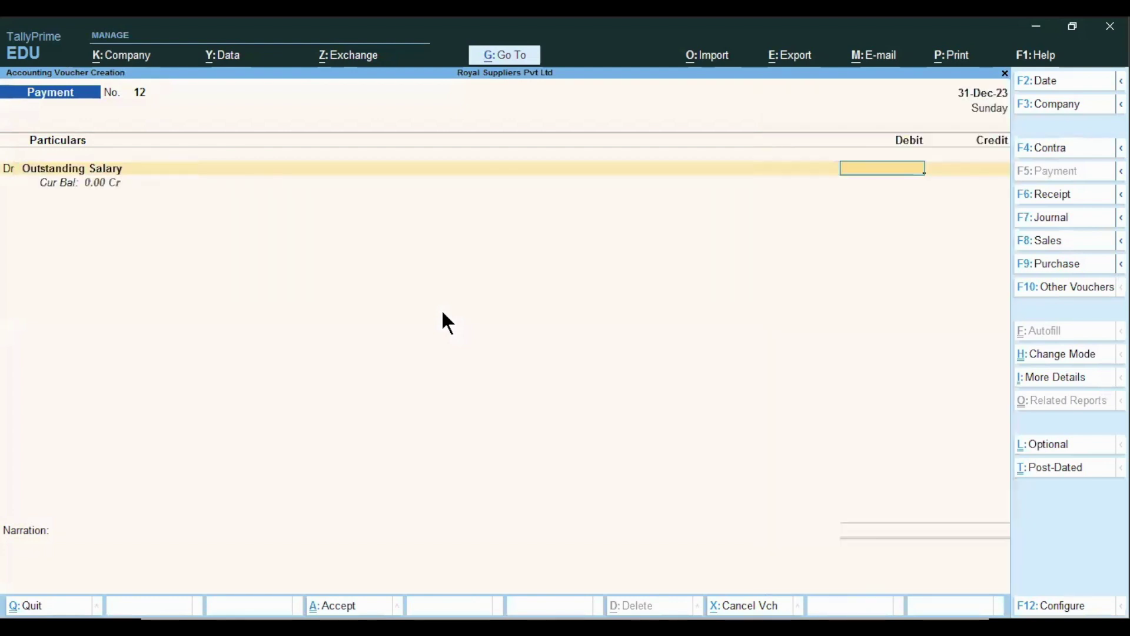
text(5000)
key(Return)
key(Return)
key(Return)
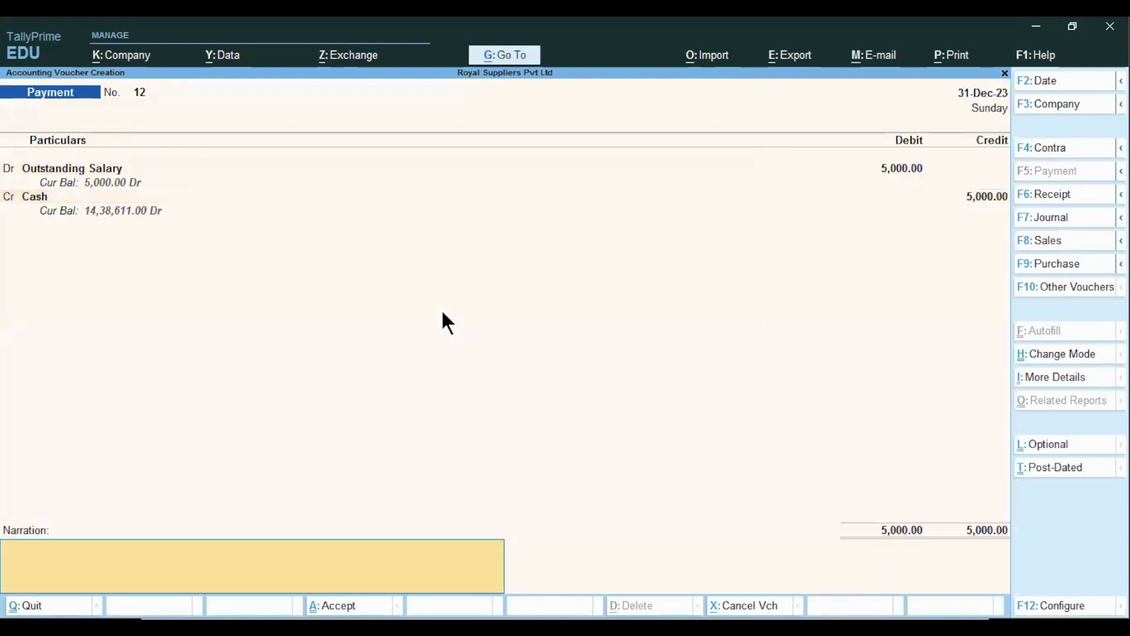
key(ctrl+a)
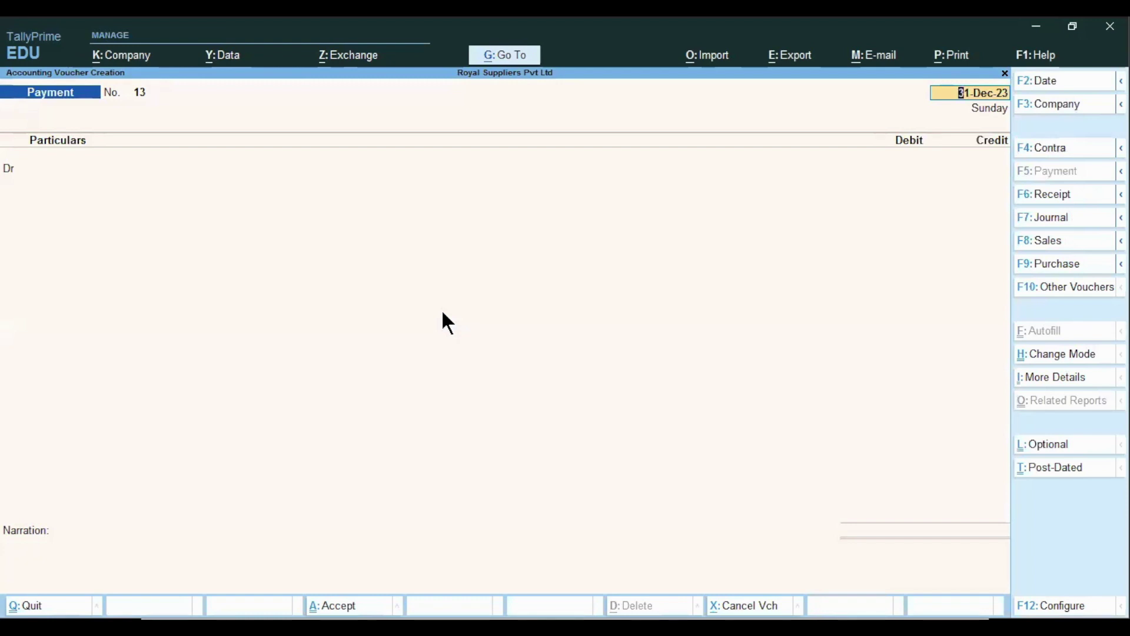
key(Escape)
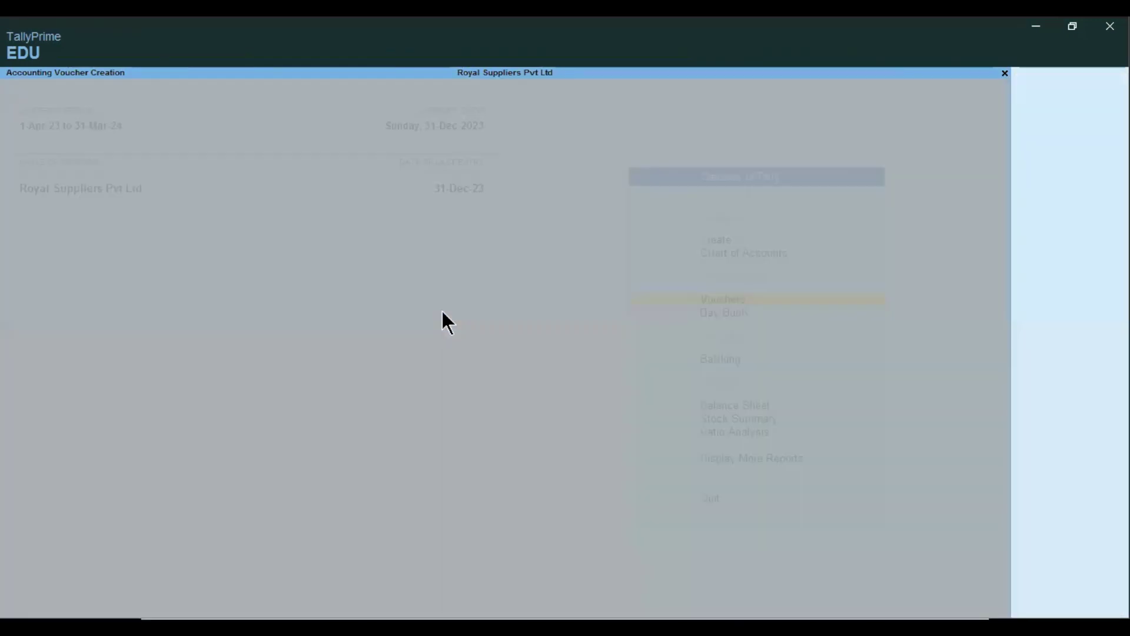
- Shut Royal Suppliers Pvt Ltd using Ctrl+F3 from the Gateway of Tally
key(Down)
key(Down)
key(Down)
key(Down)
key(Down)
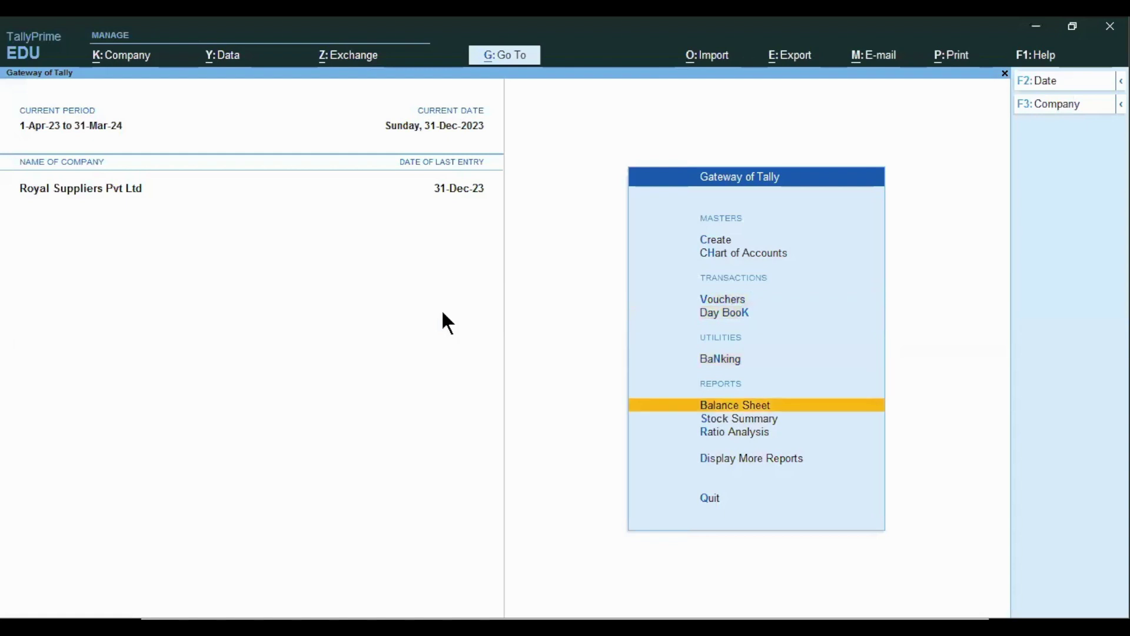
key(Up)
key(Up)
key(Up)
key(Up)
key(Up)
key(Up)
key(Up)
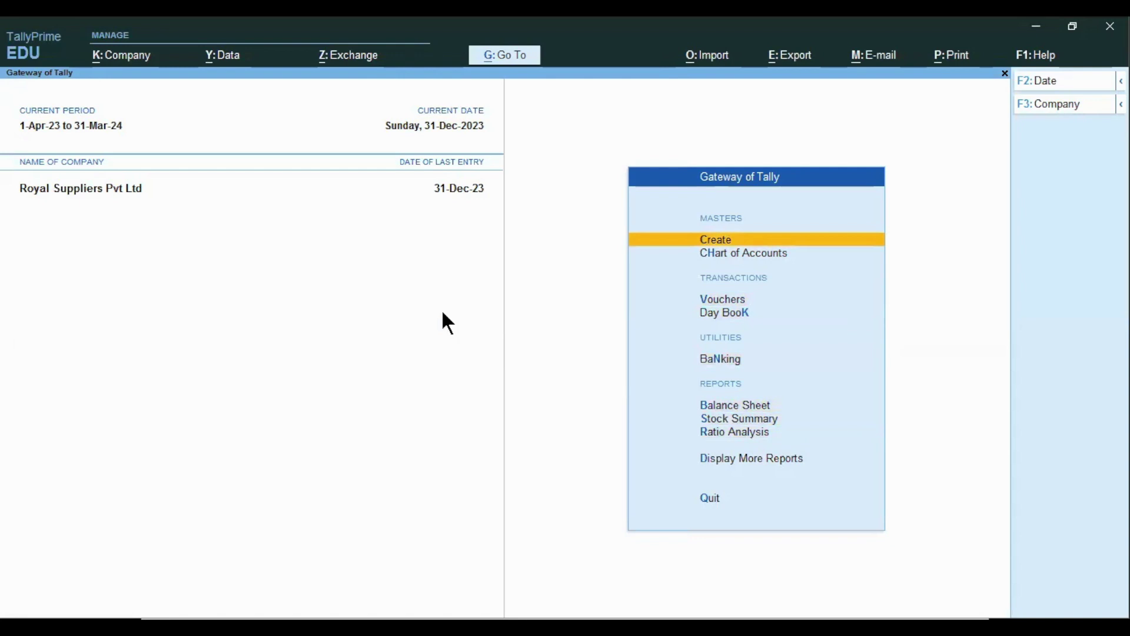
key(ctrl)
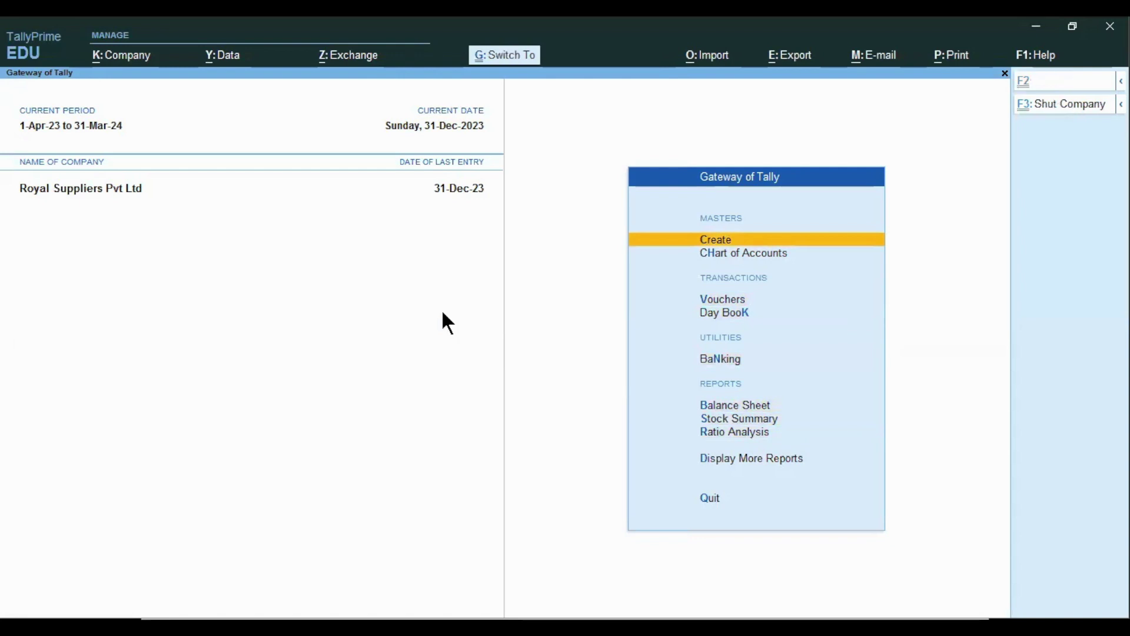
key(ctrl+F3)
key(Return)
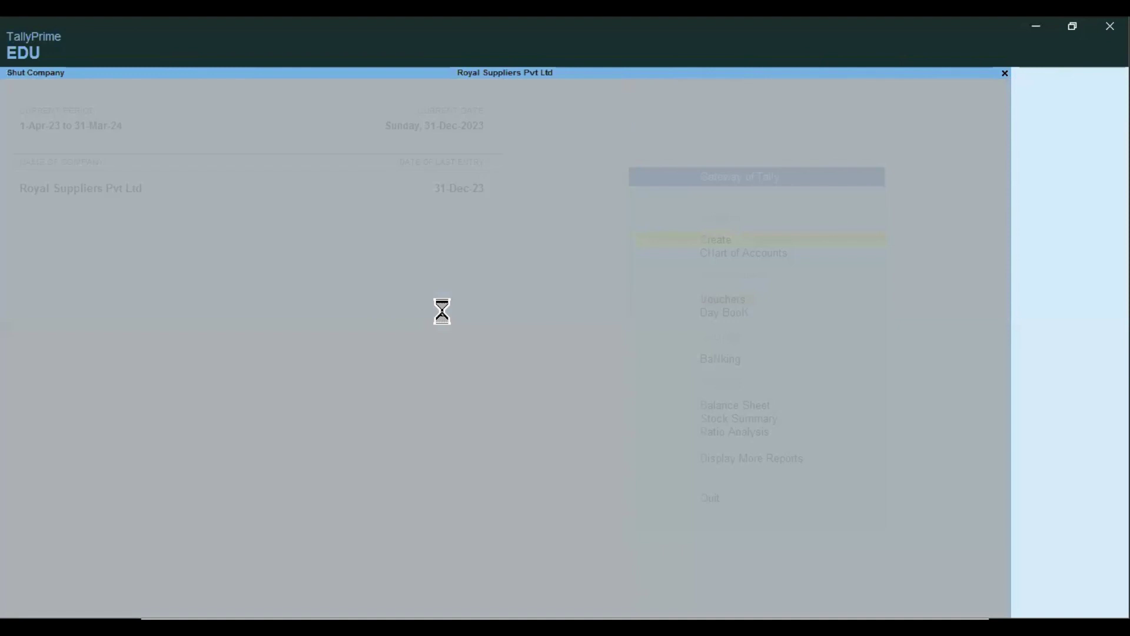
- Reopen Royal Suppliers Pvt Ltd, logging in as admin with the admin password
key(Down)
key(Down)
key(Down)
key(Down)
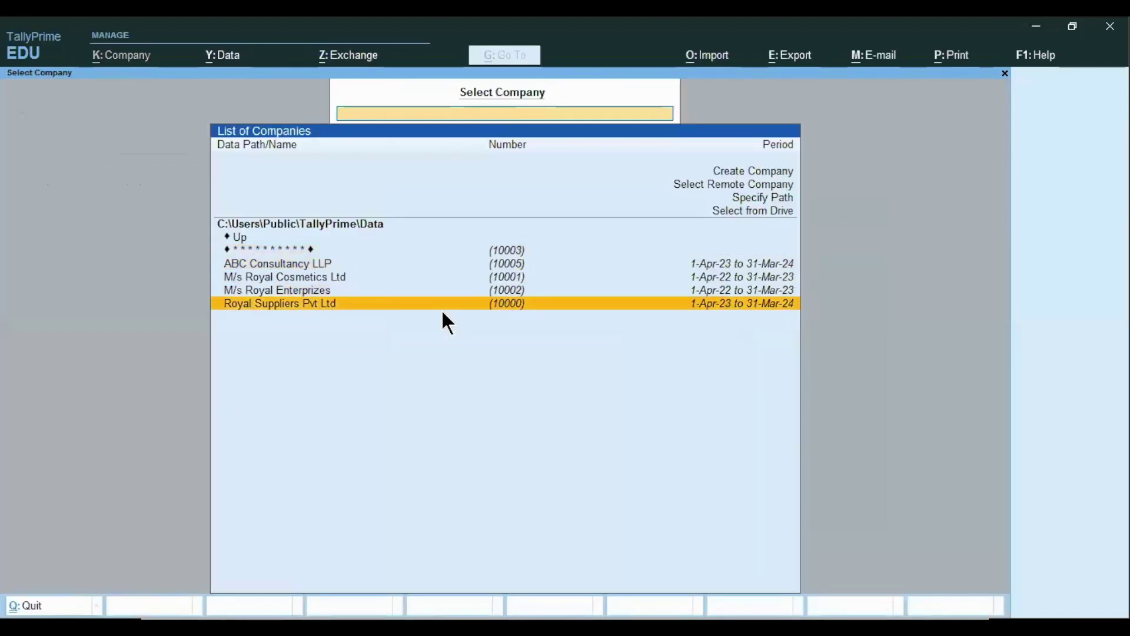
key(Return)
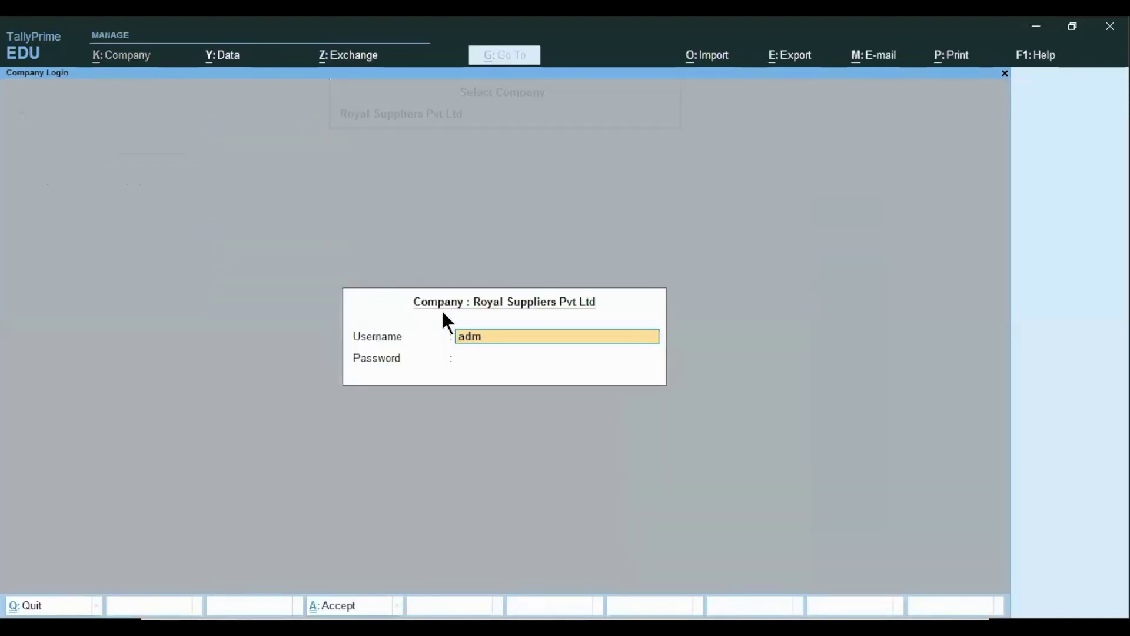
key(Return)
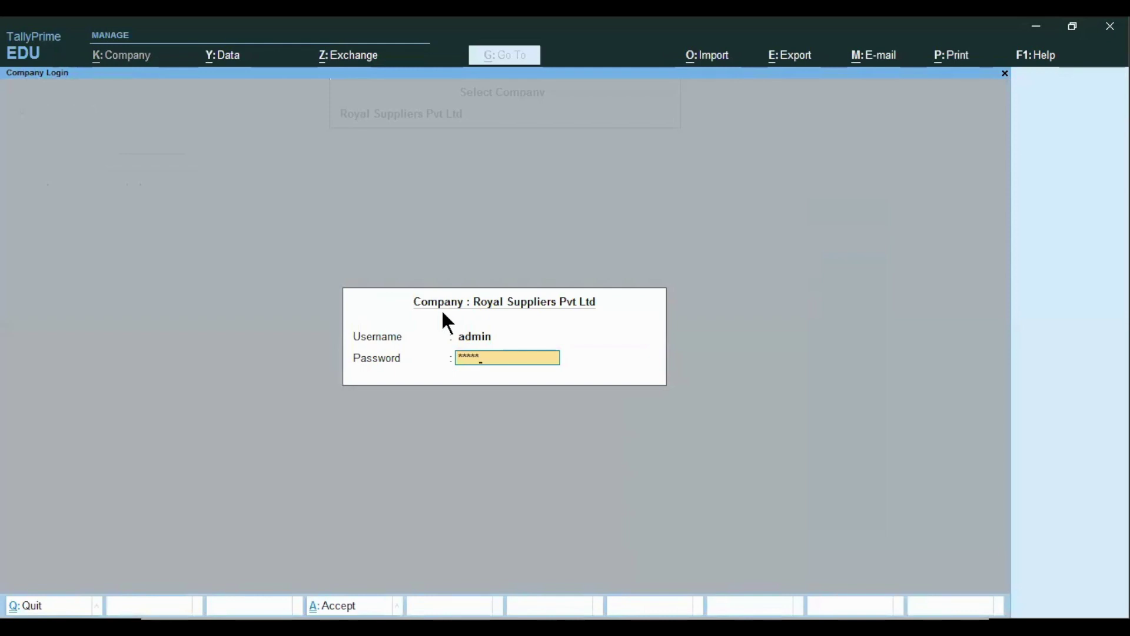
key(Return)
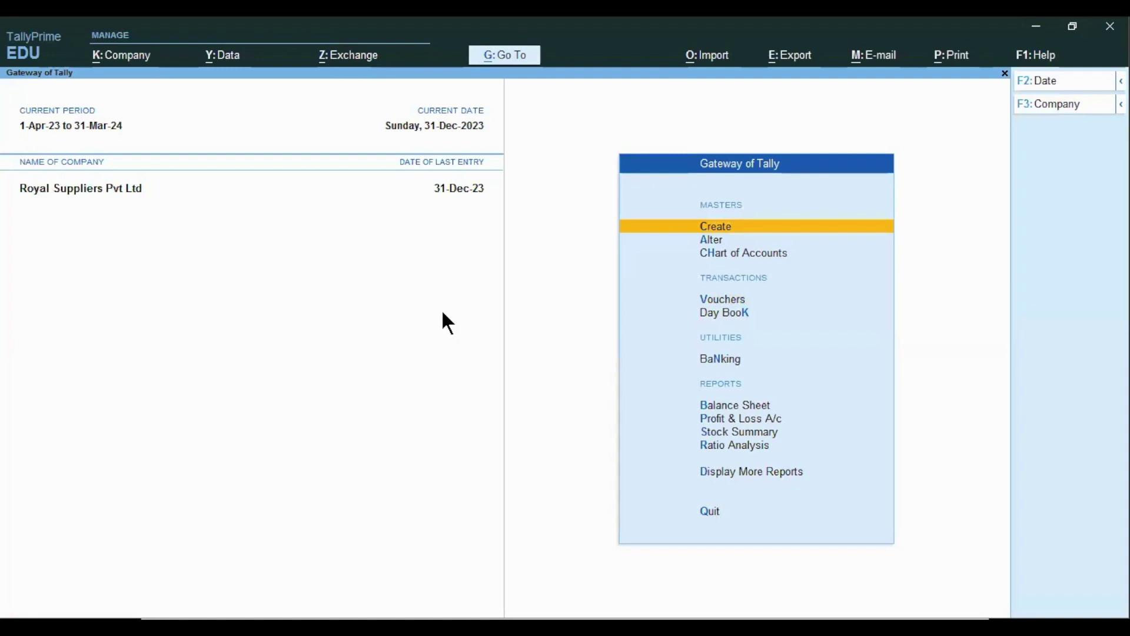
- Review the users and roles list, then quit it without saving and return to the slides
click(143, 55)
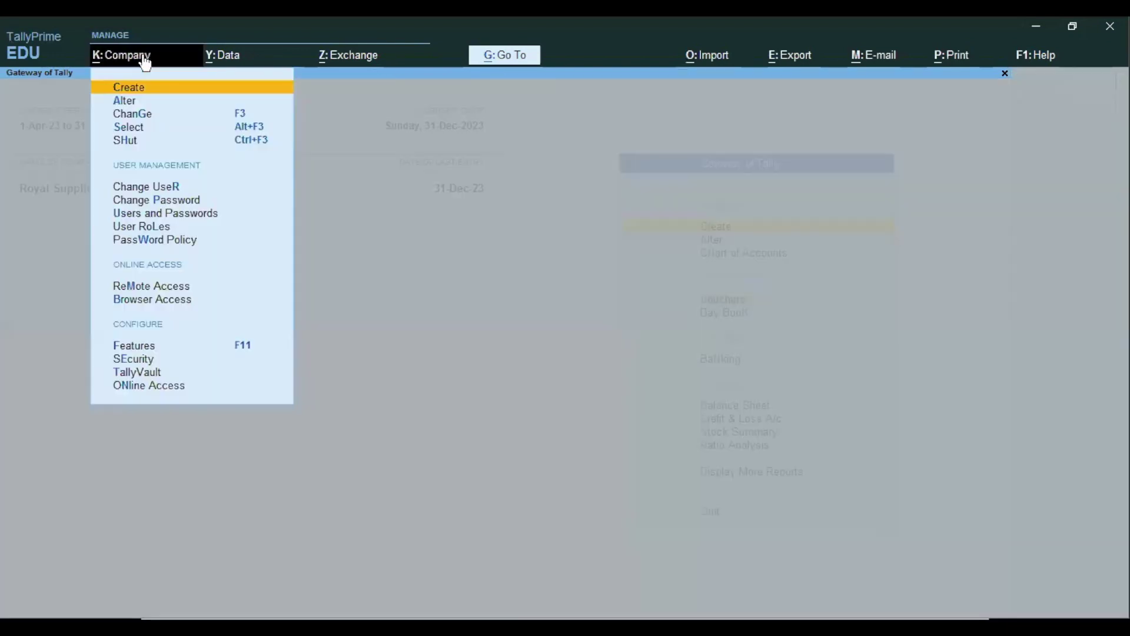
key(Down)
key(Down)
key(Down)
key(Down)
key(Down)
key(Down)
key(Down)
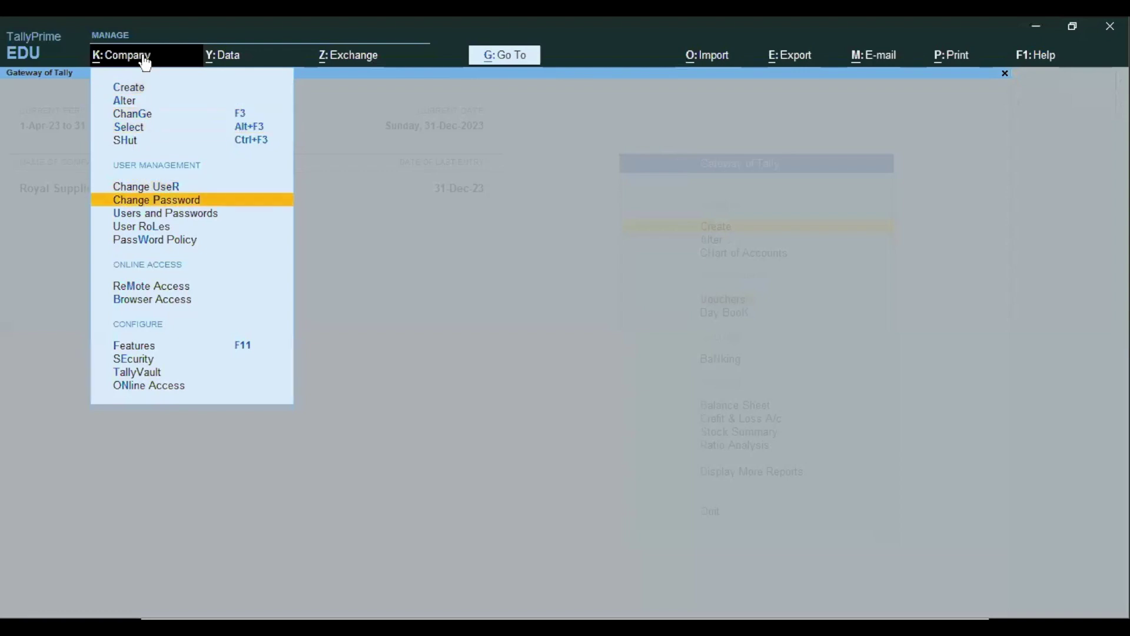
key(Return)
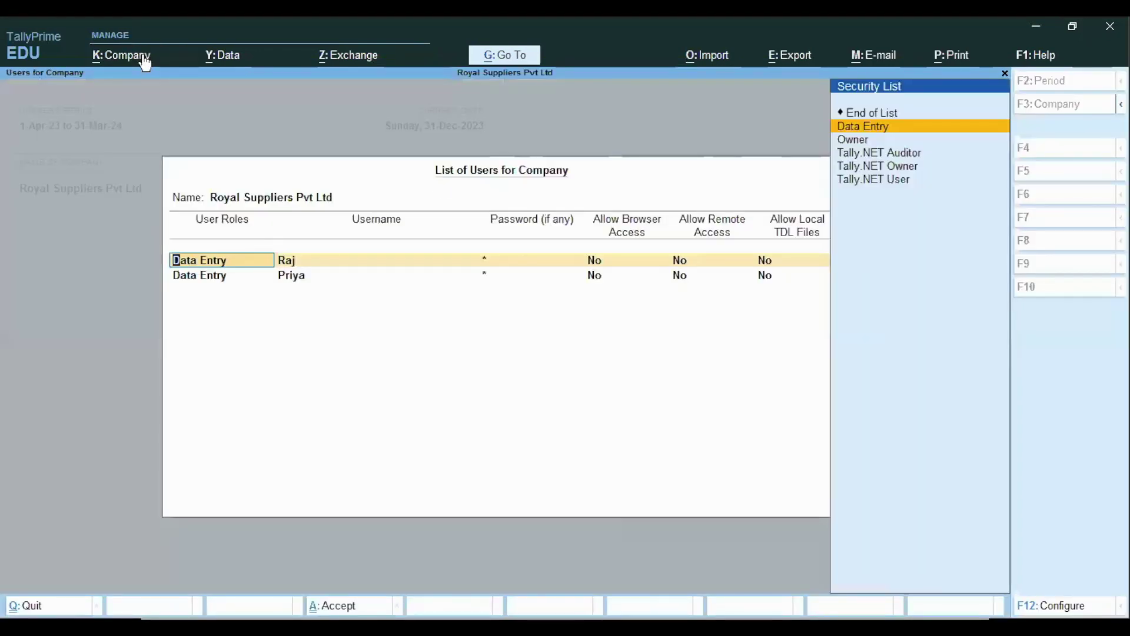
key(Down)
key(Up)
key(Up)
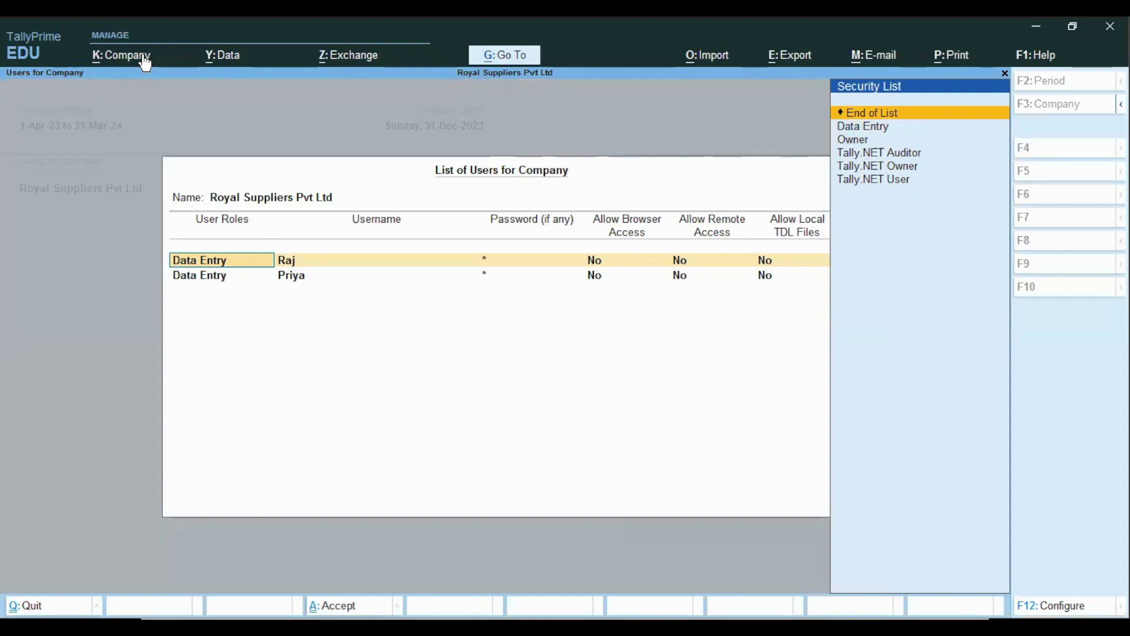
key(BackSpace)
key(Escape)
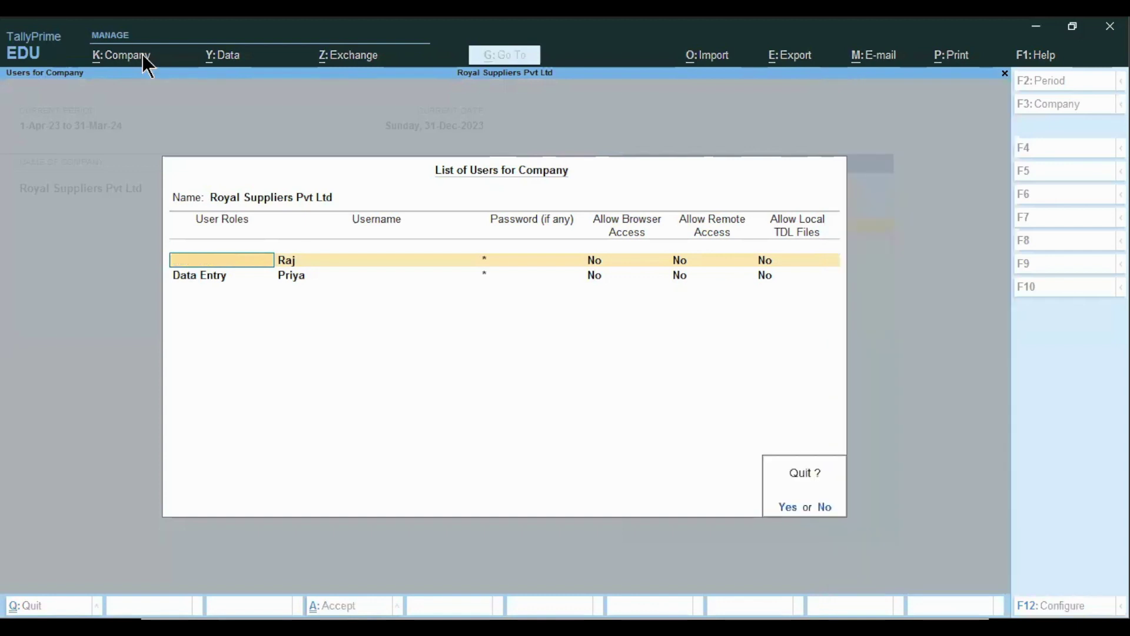
key(y)
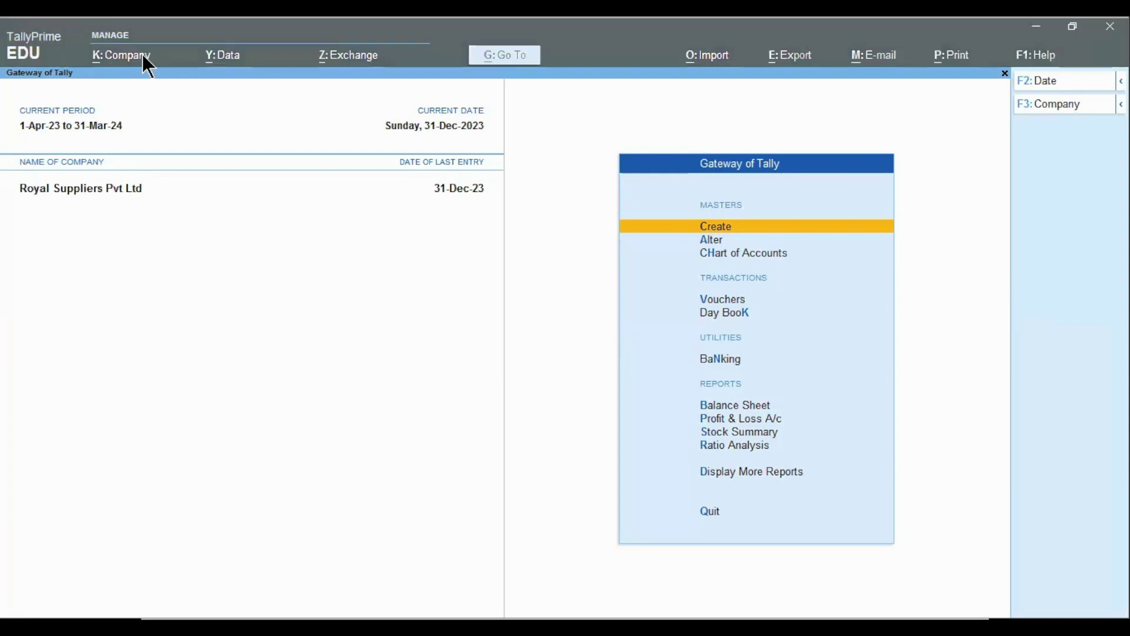
key(alt+Tab)
- Advance to the Tally Vault slide, then shut Royal Suppliers Pvt Ltd in TallyPrime
click(143, 36)
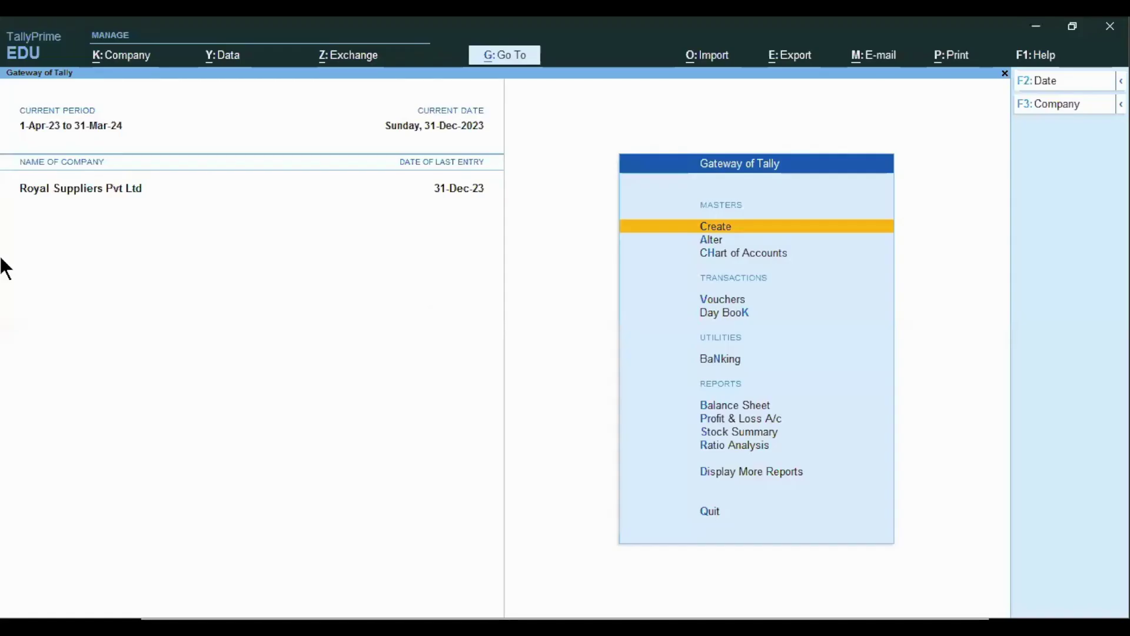
key(ctrl)
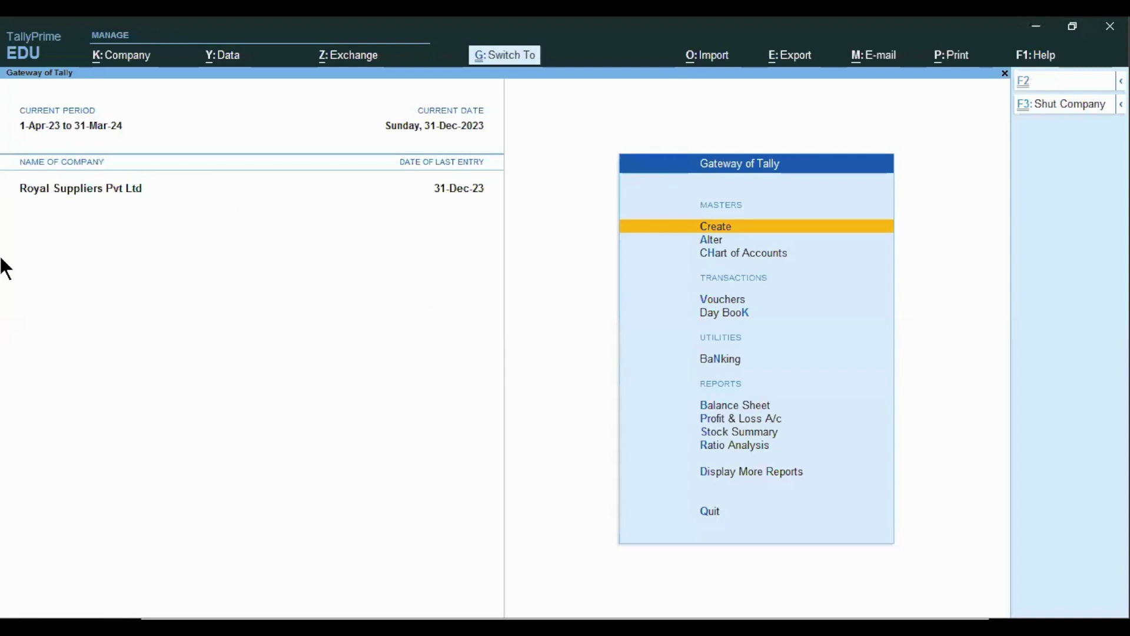
key(ctrl+F3)
key(Return)
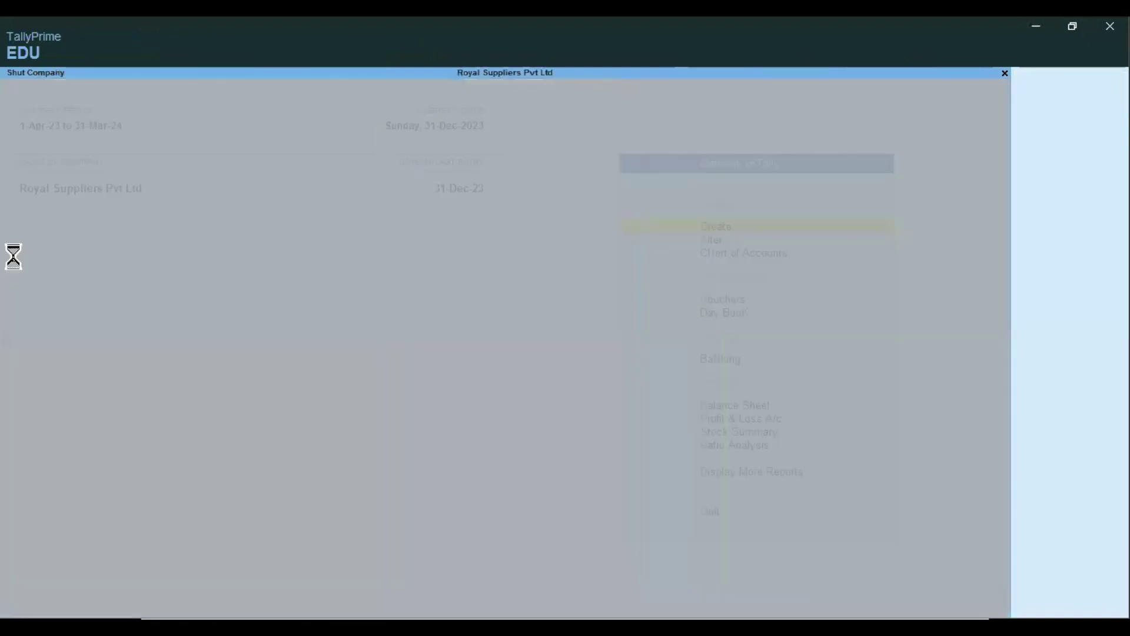
key(Down)
key(Down)
key(Down)
key(Down)
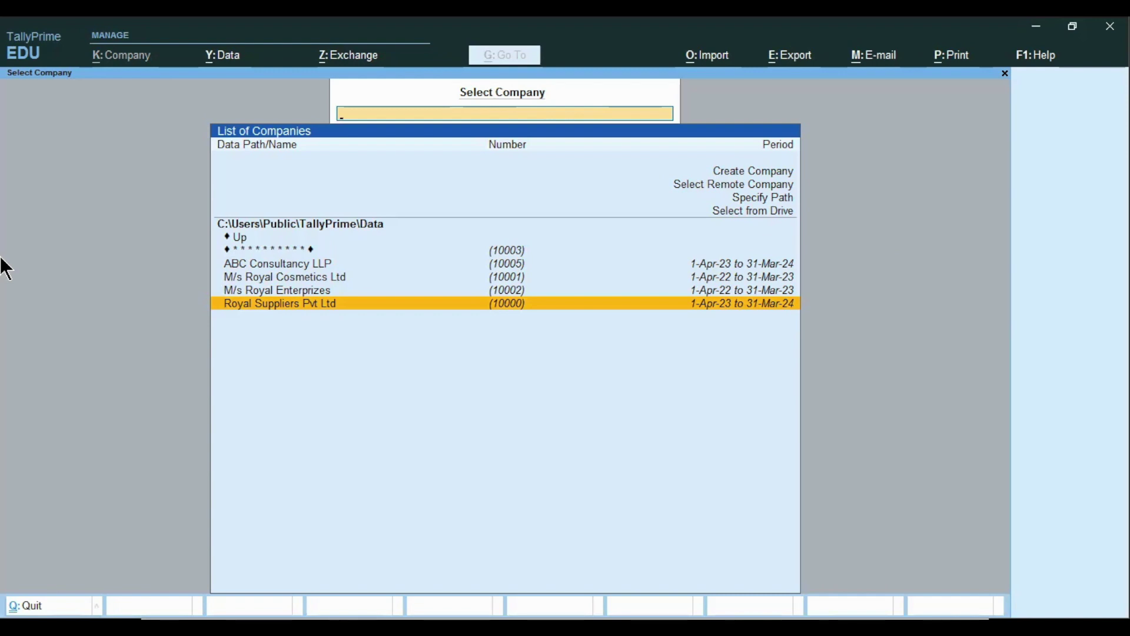
- Select Royal Suppliers Pvt Ltd and log in with the admin username and password
key(Up)
key(Up)
key(Up)
key(Up)
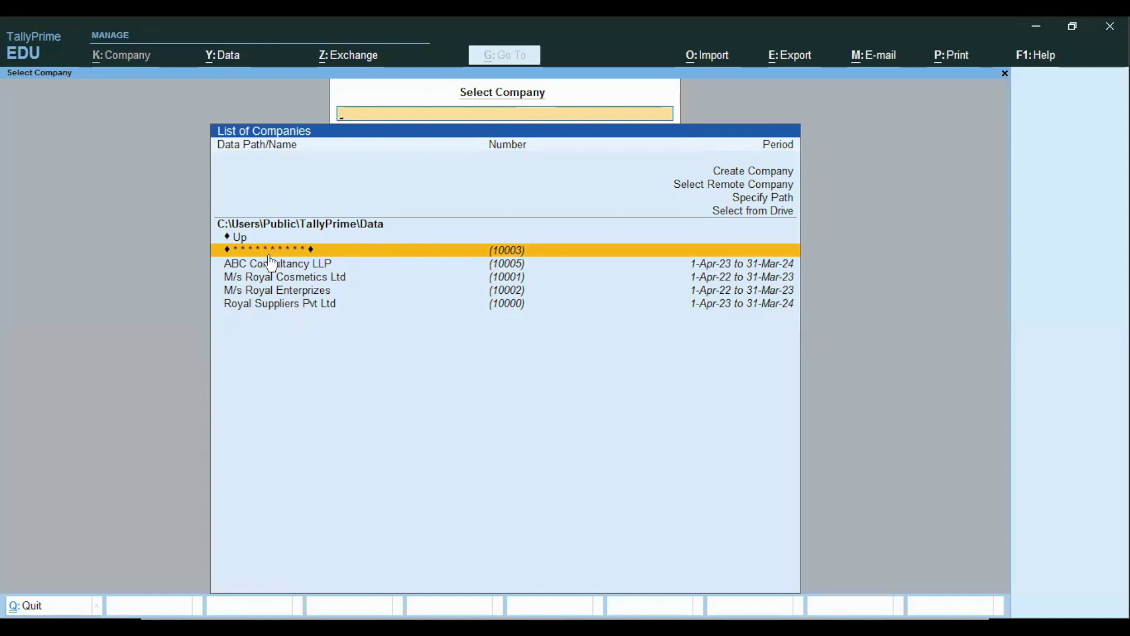
click(286, 308)
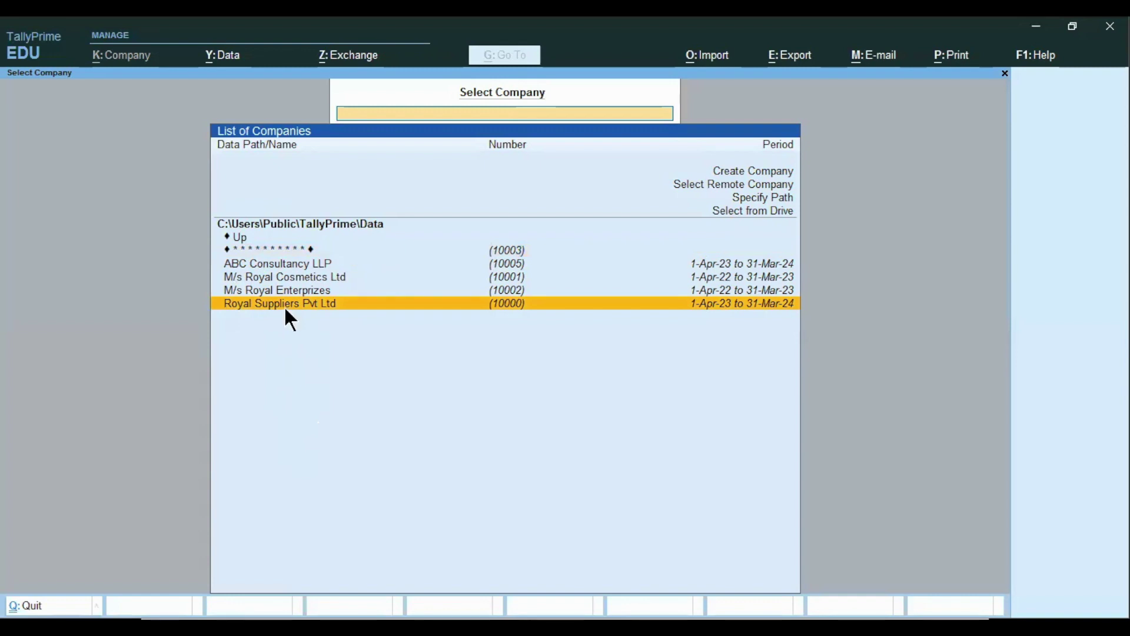
click(285, 305)
text(a)
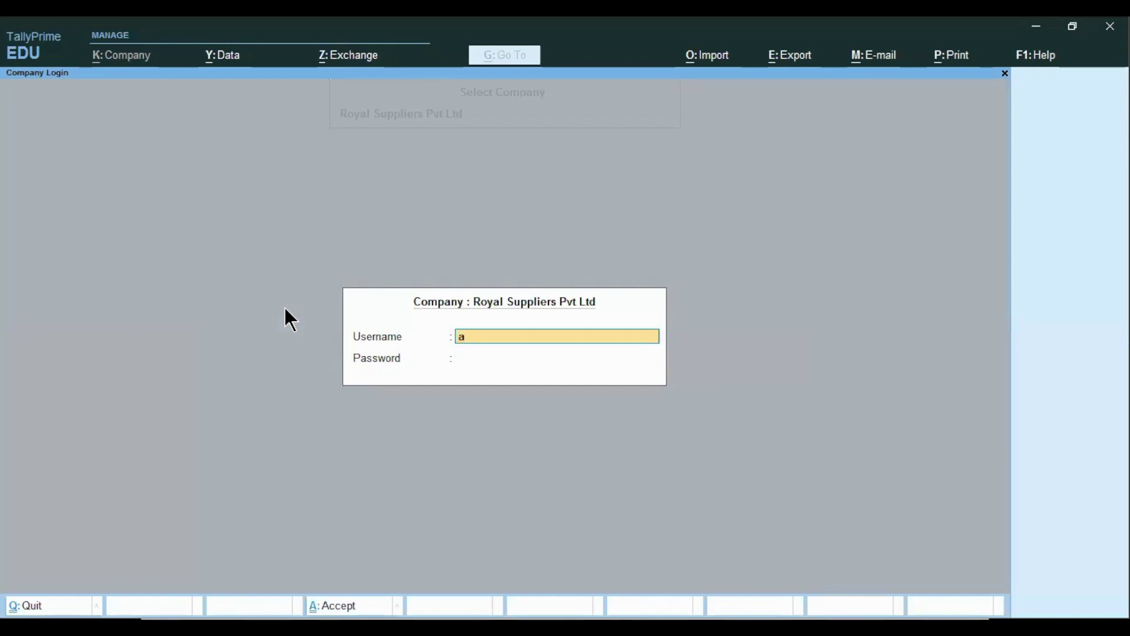
text(dmin)
key(Return)
text(****)
key(Return)
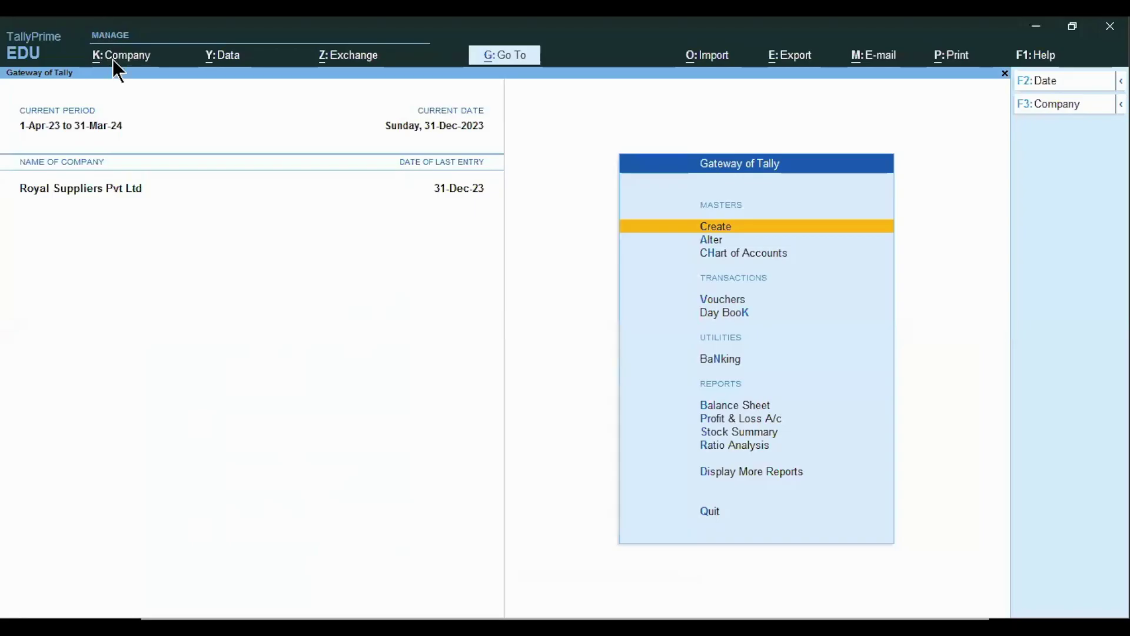
- Start TallyVault password setup for Royal Suppliers Pvt Ltd from the company options
click(116, 61)
key(Down)
key(Down)
key(Down)
key(Down)
key(Down)
key(Down)
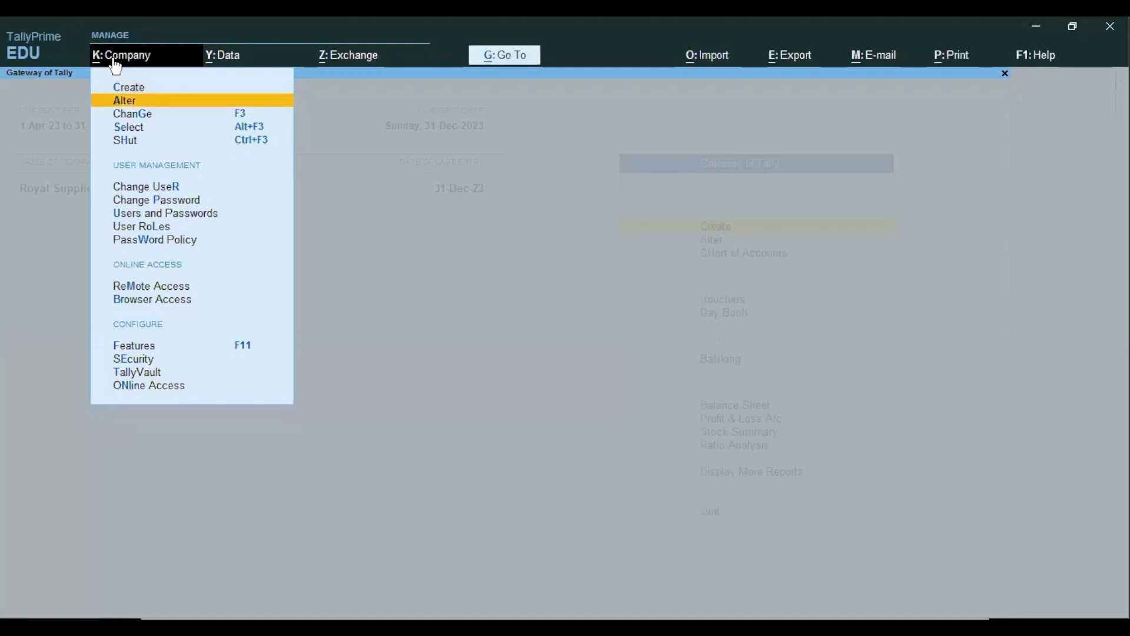
key(Down)
key(Down)
key(Down)
key(Down)
key(Down)
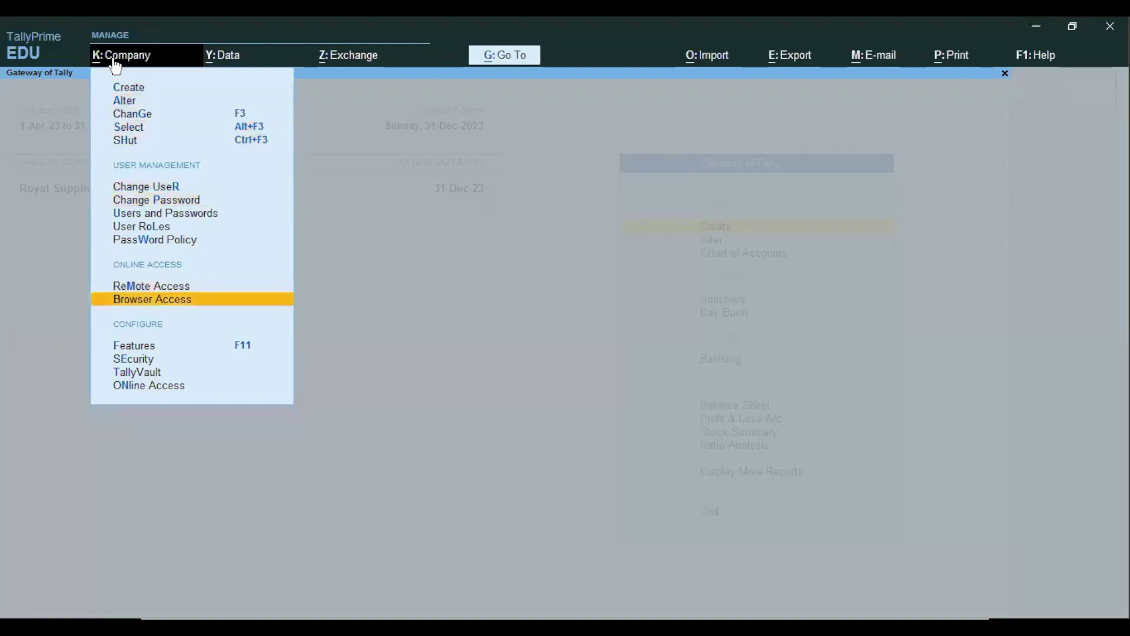
key(Down)
key(Down)
key(Down)
key(Return)
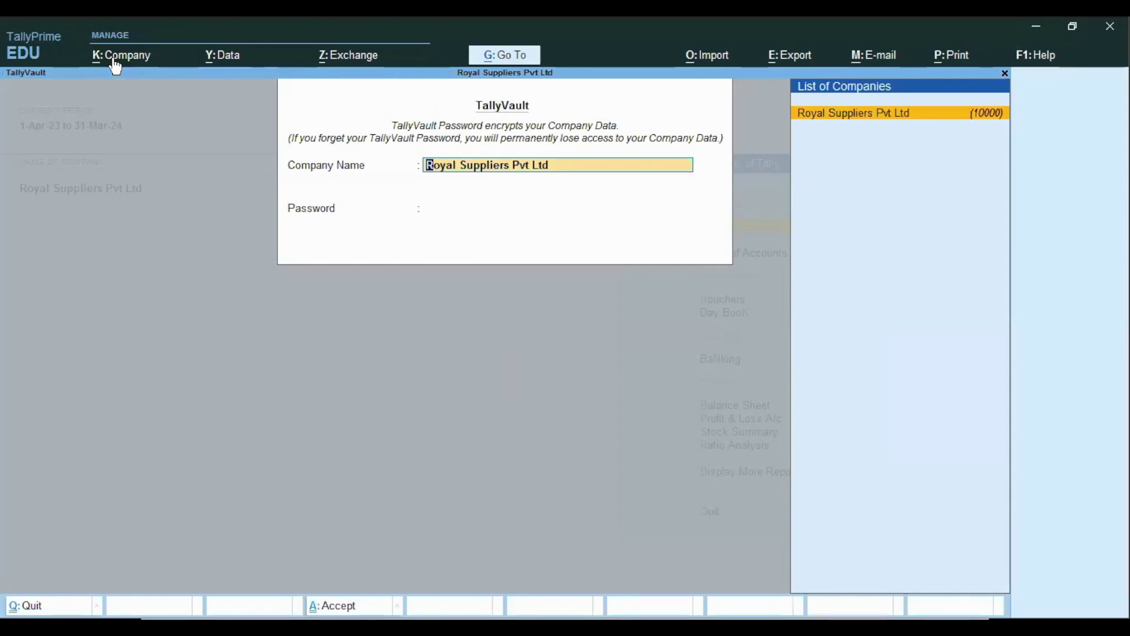
key(Return)
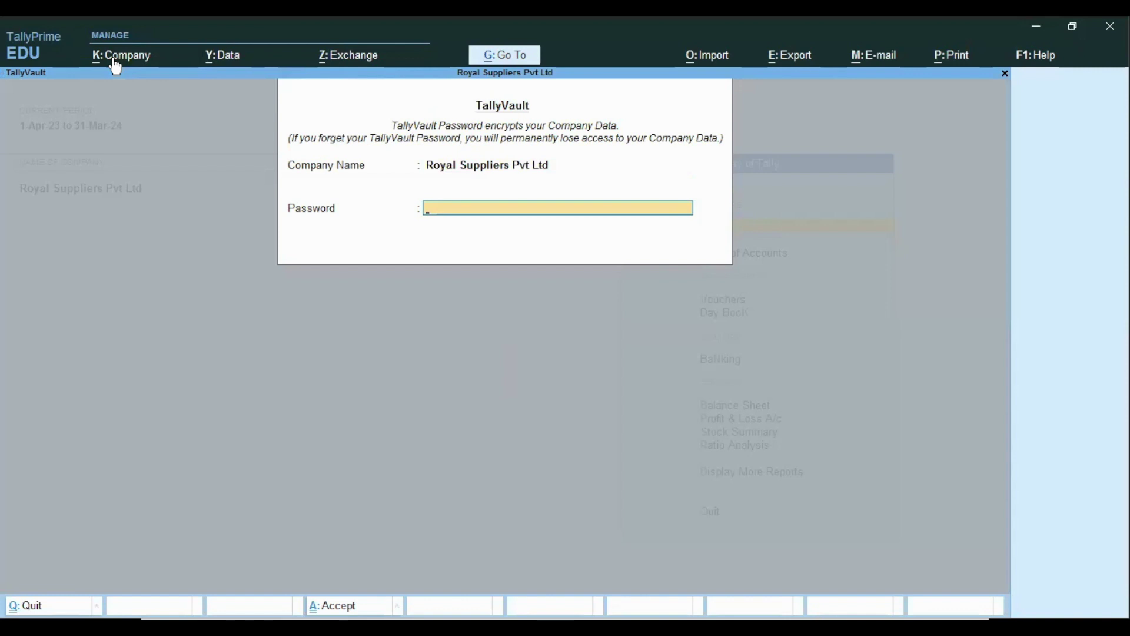
- Enter and confirm the TallyVault password, accept setting it, and agree to copy the company
text(*****)
key(Return)
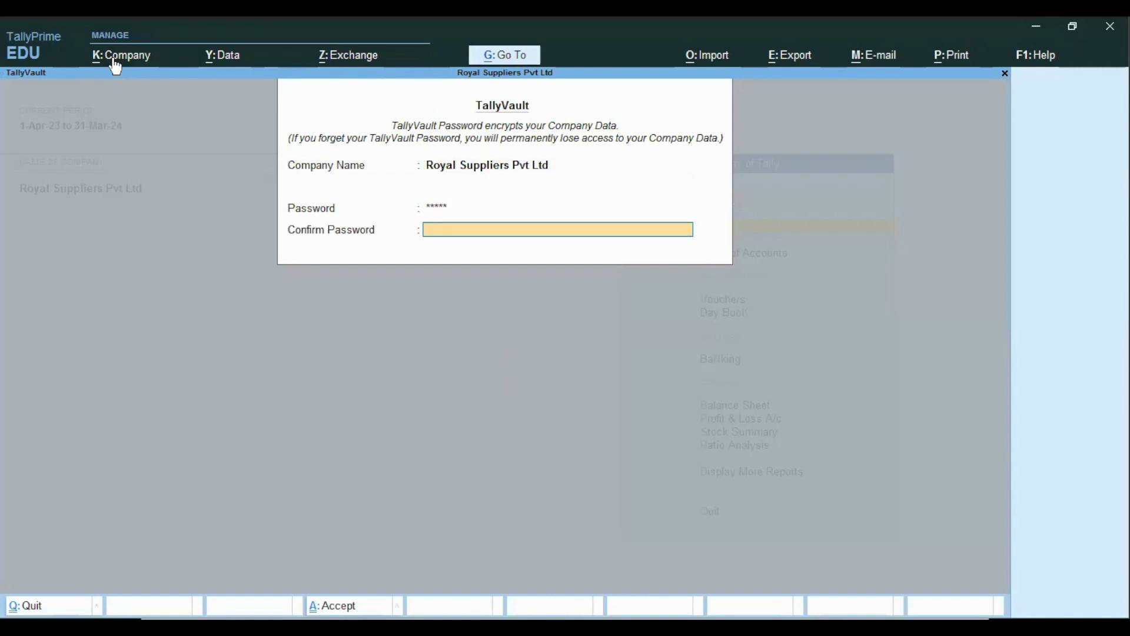
text(*****)
key(Return)
key(Return)
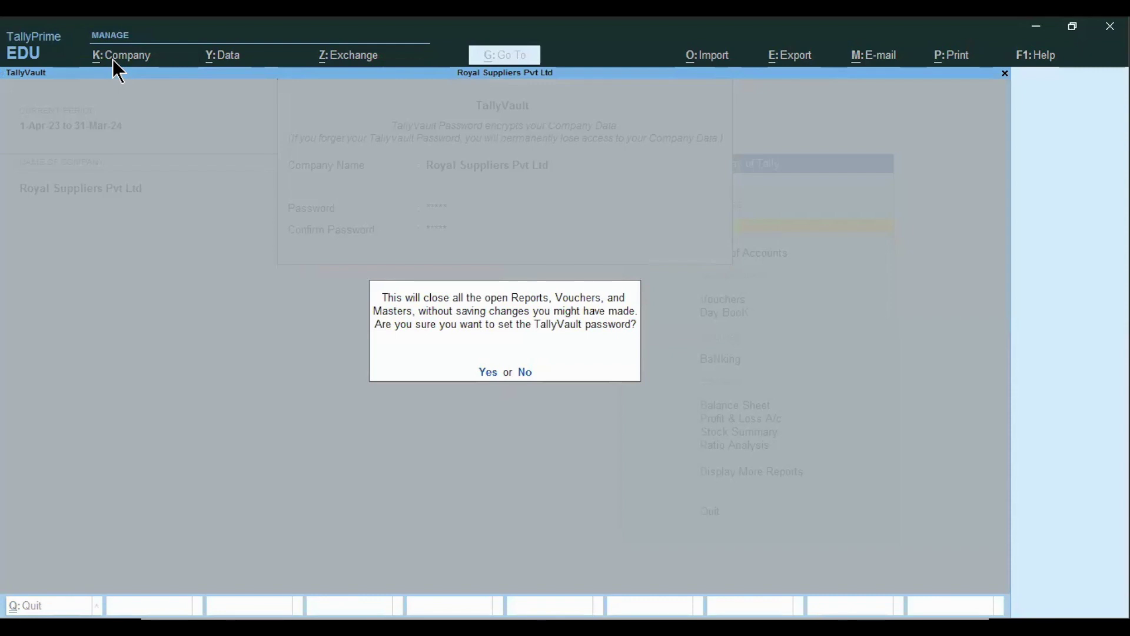
key(Return)
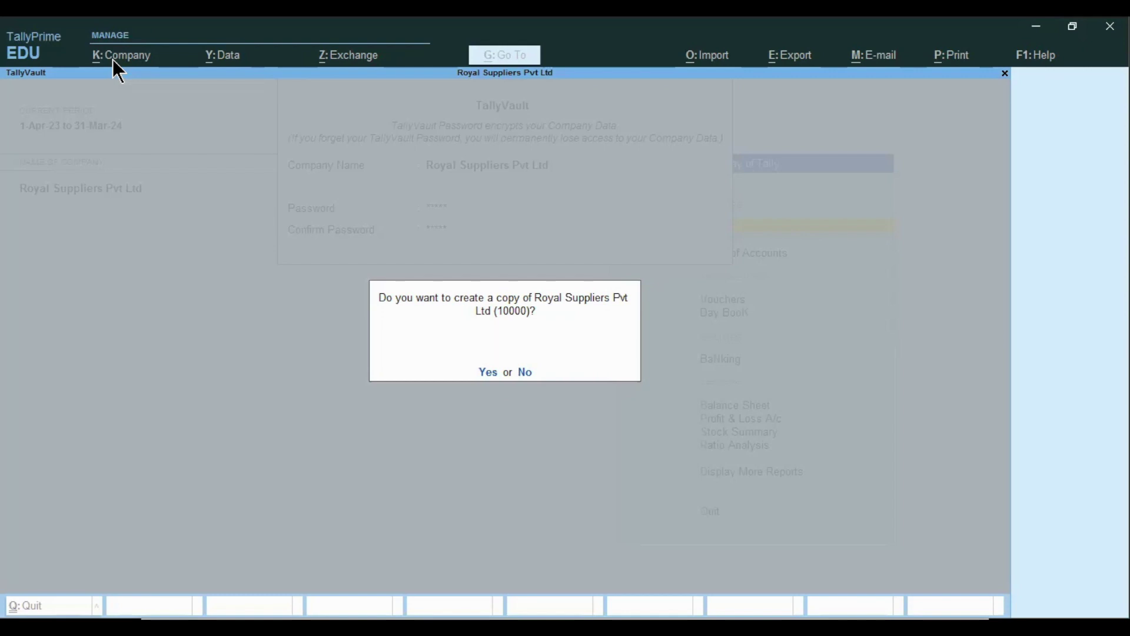
key(y)
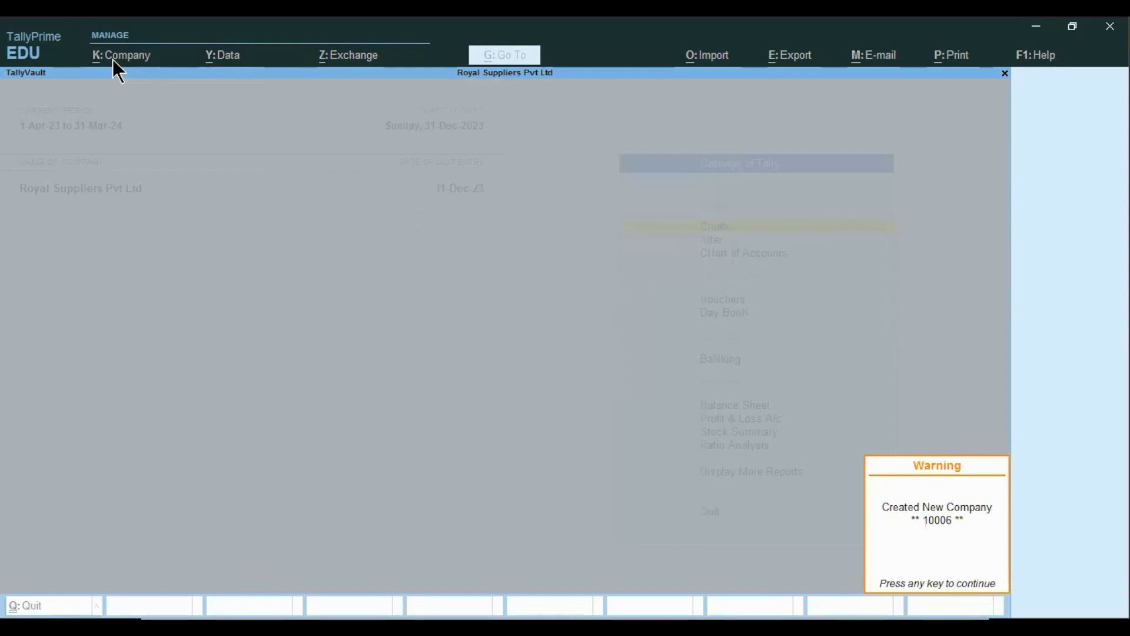
- Dismiss the notices and open the asterisk-masked company 10000 from the company list
key(Return)
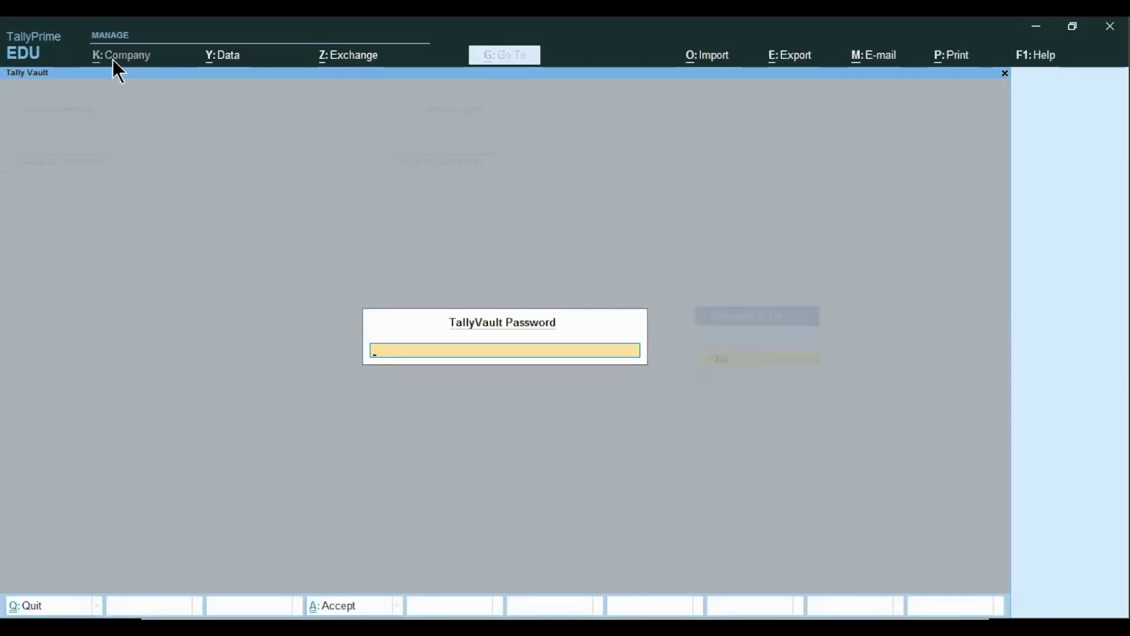
key(Return)
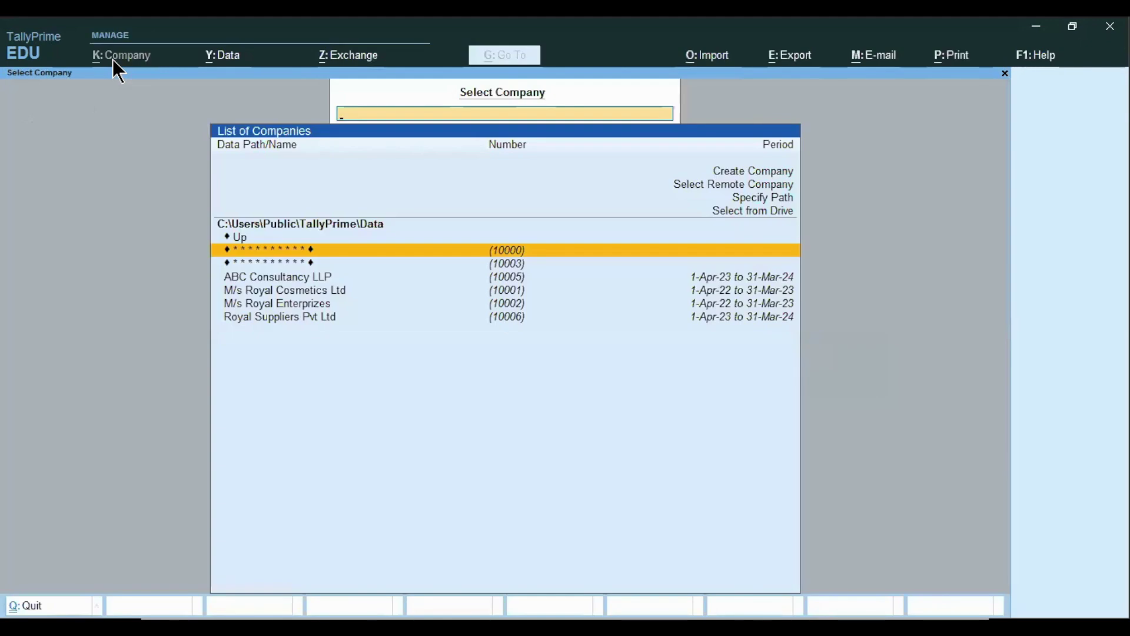
key(Down)
key(Down)
key(Up)
key(Up)
key(Down)
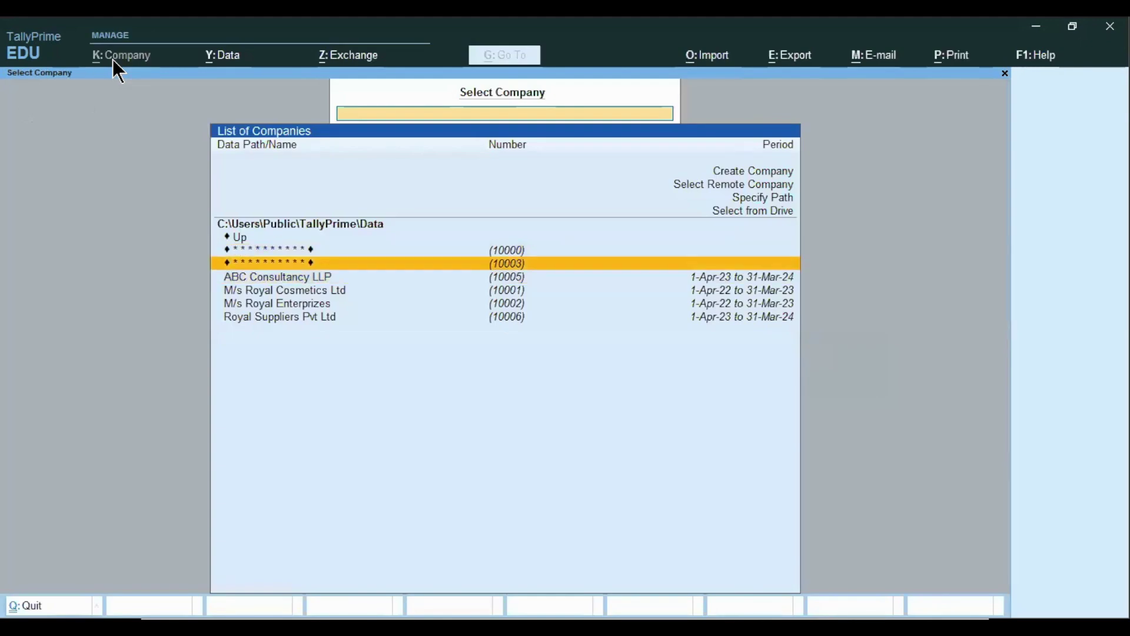
key(Down)
key(Down)
key(Down)
key(Down)
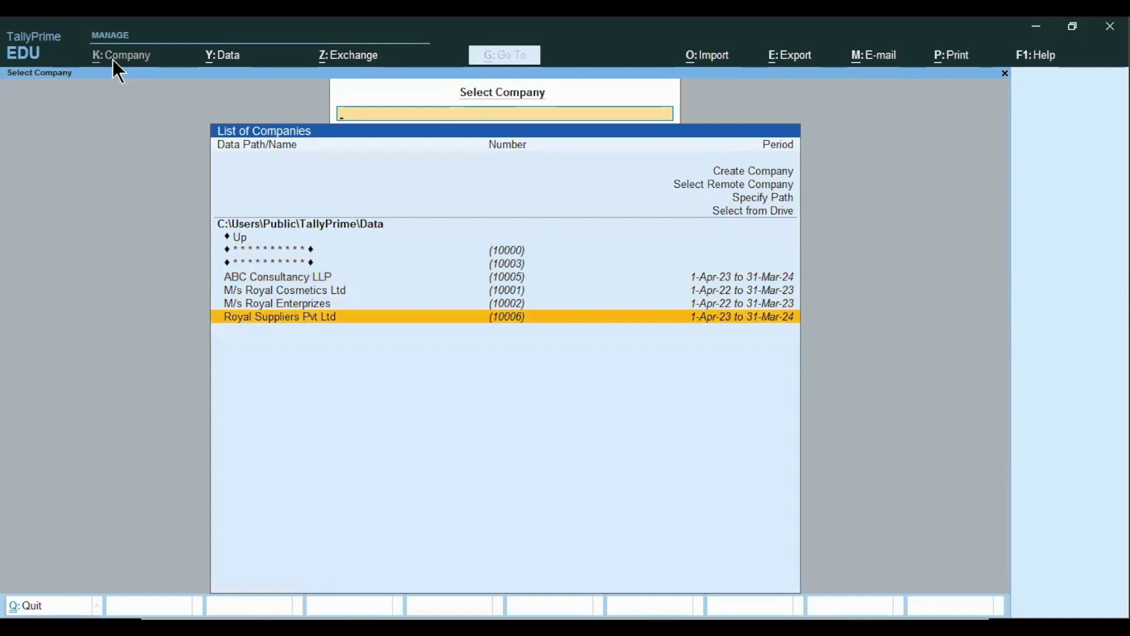
key(Up)
key(Up)
key(Up)
key(Up)
key(Up)
key(Up)
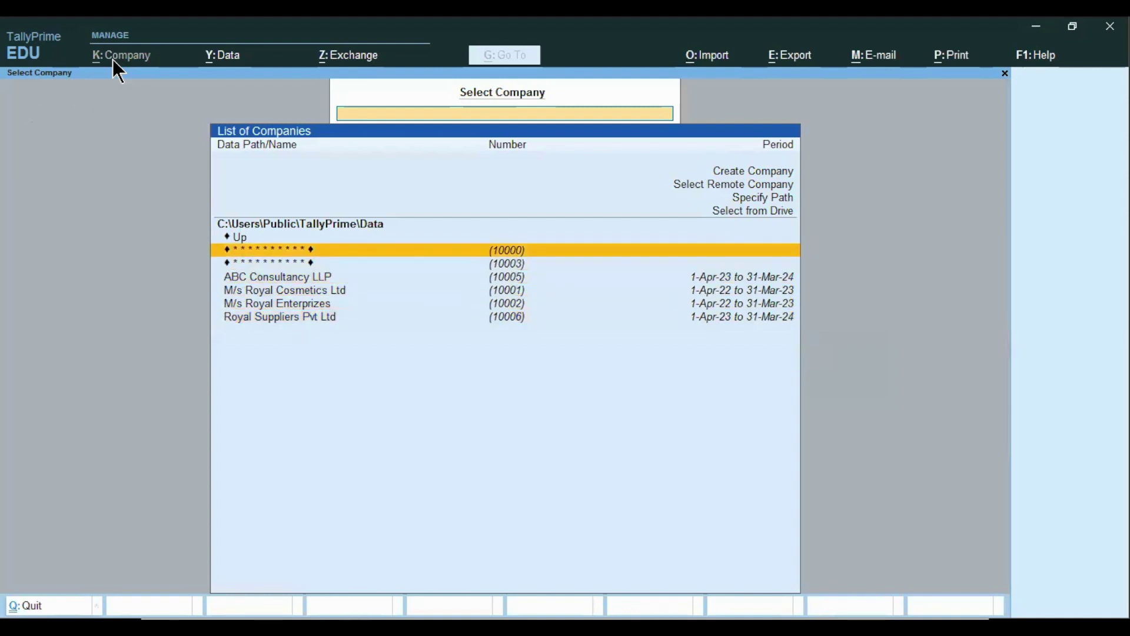
key(Down)
key(Return)
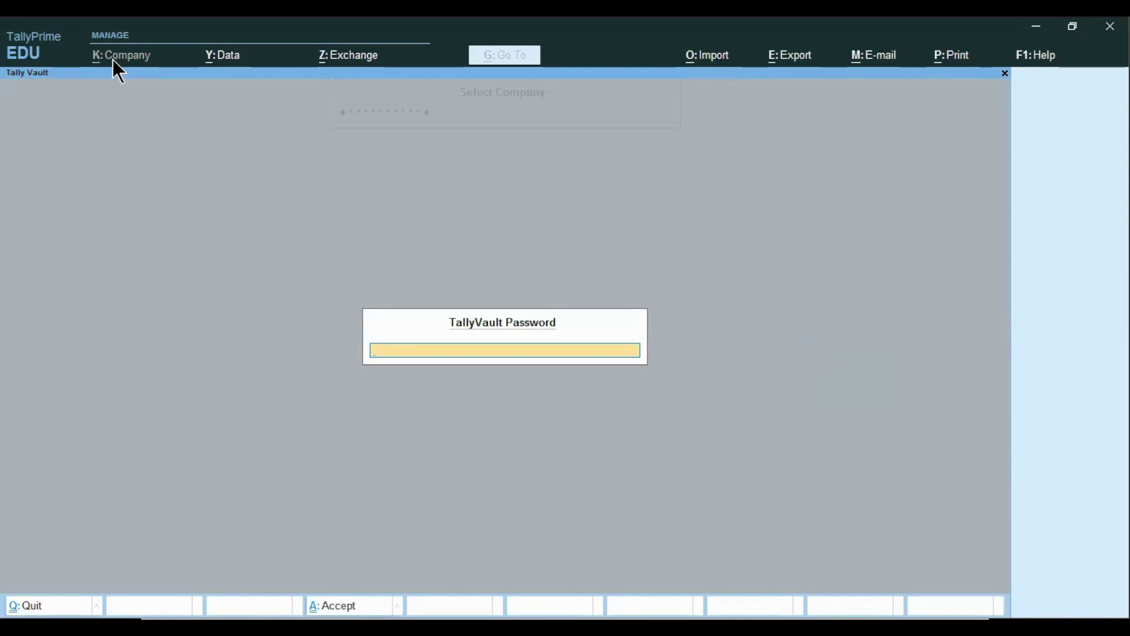
- Unlock company 10000 with its TallyVault password and username admin, then advance to the Tally Audit slide
text(***)
key(Return)
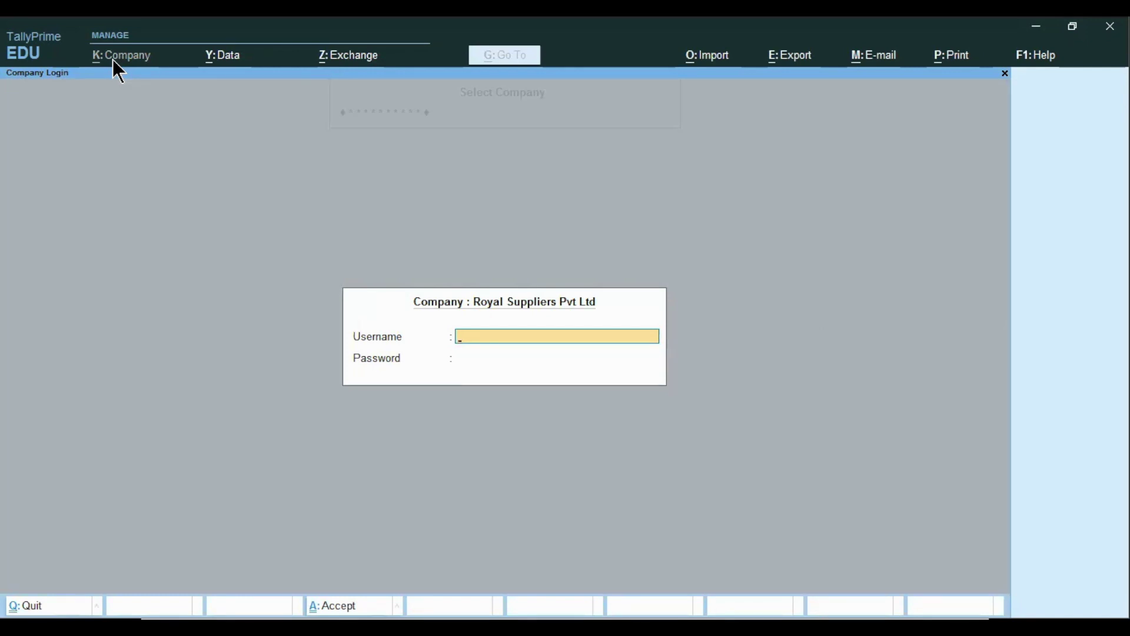
text(admin)
key(Return)
key(Return)
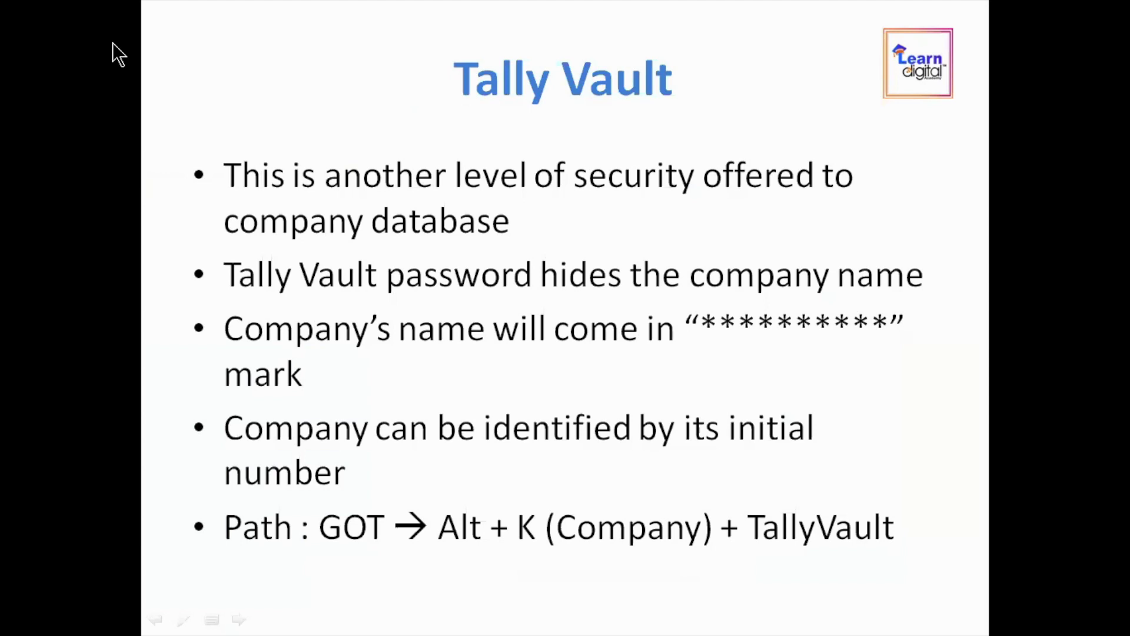
key(Right)
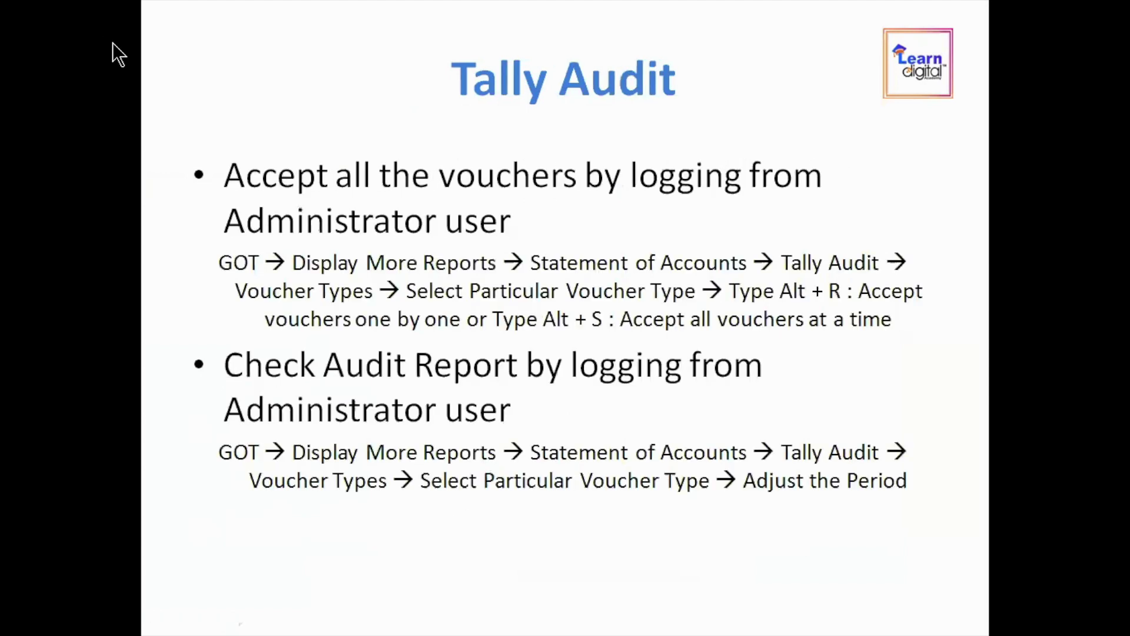
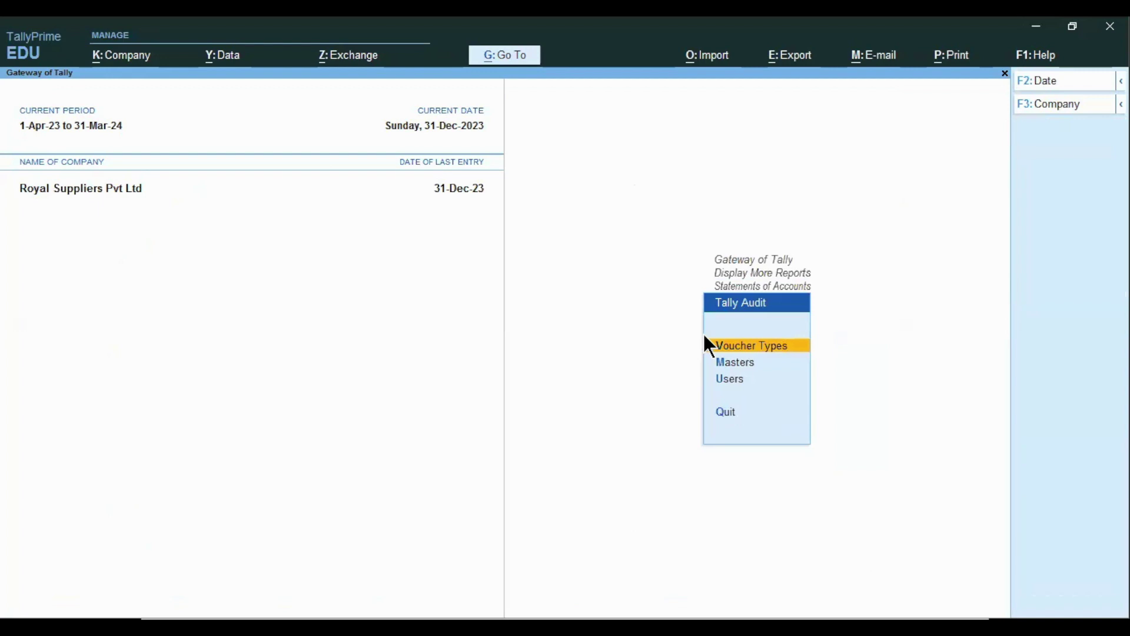
- Open April's Payment voucher audit listing, showing the 35,000.00 and 5,000.00 vouchers
click(705, 338)
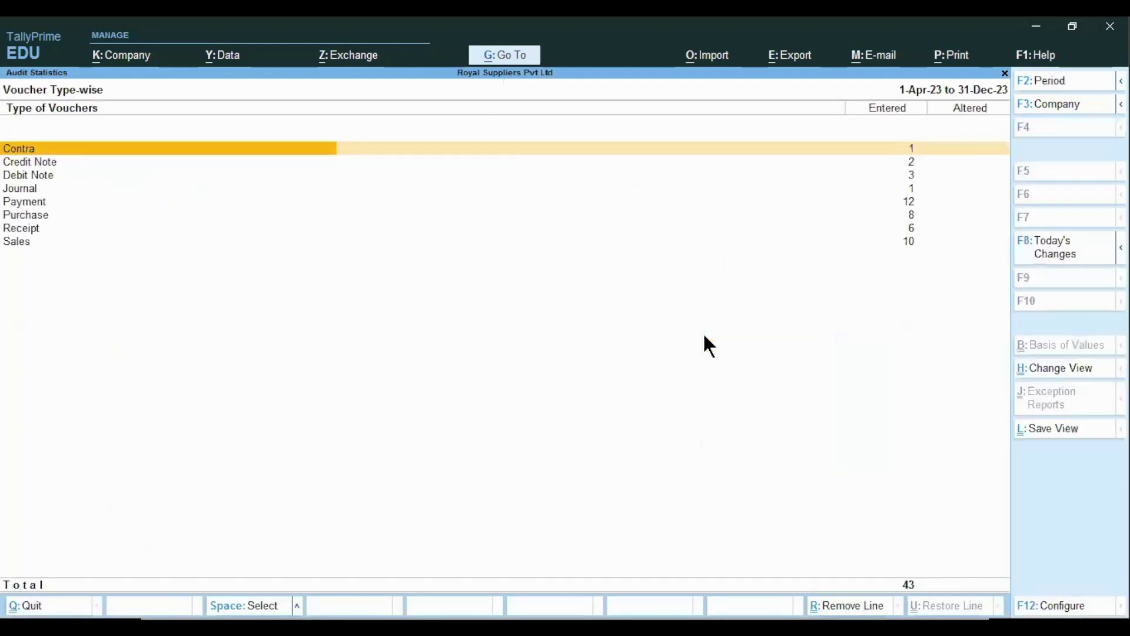
key(Down)
key(Down)
key(Down)
key(Down)
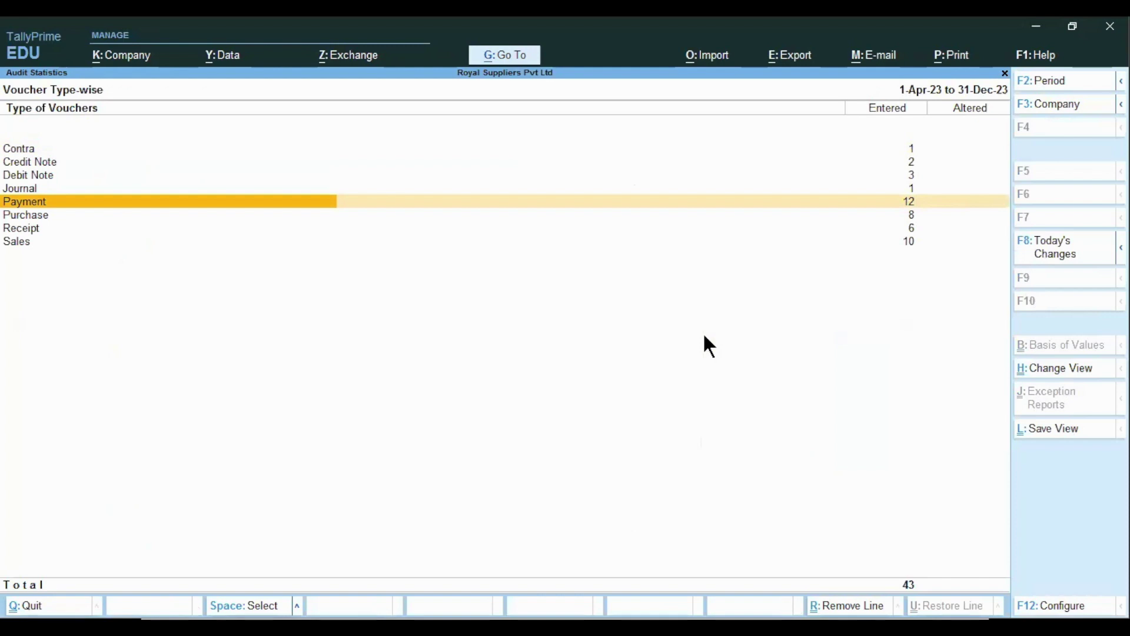
key(Return)
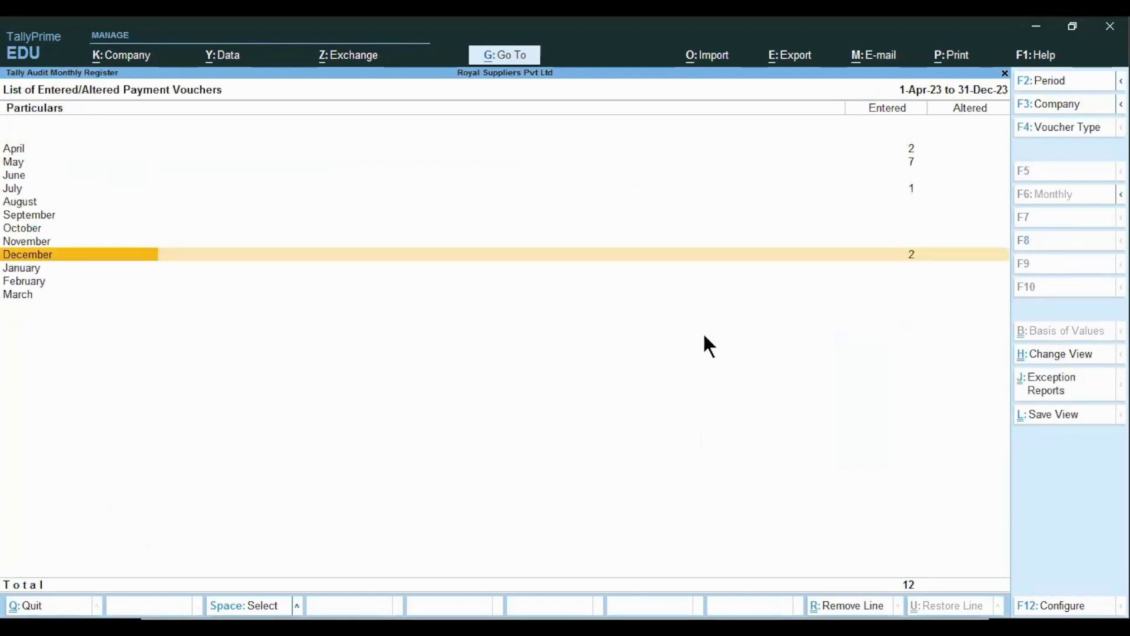
key(Home)
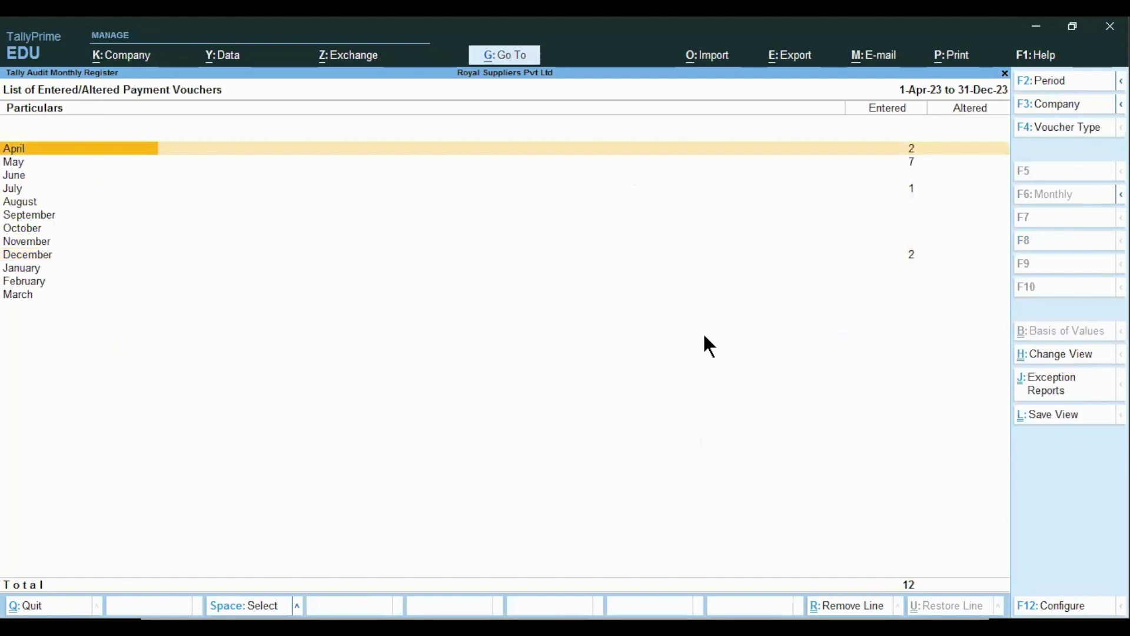
key(Return)
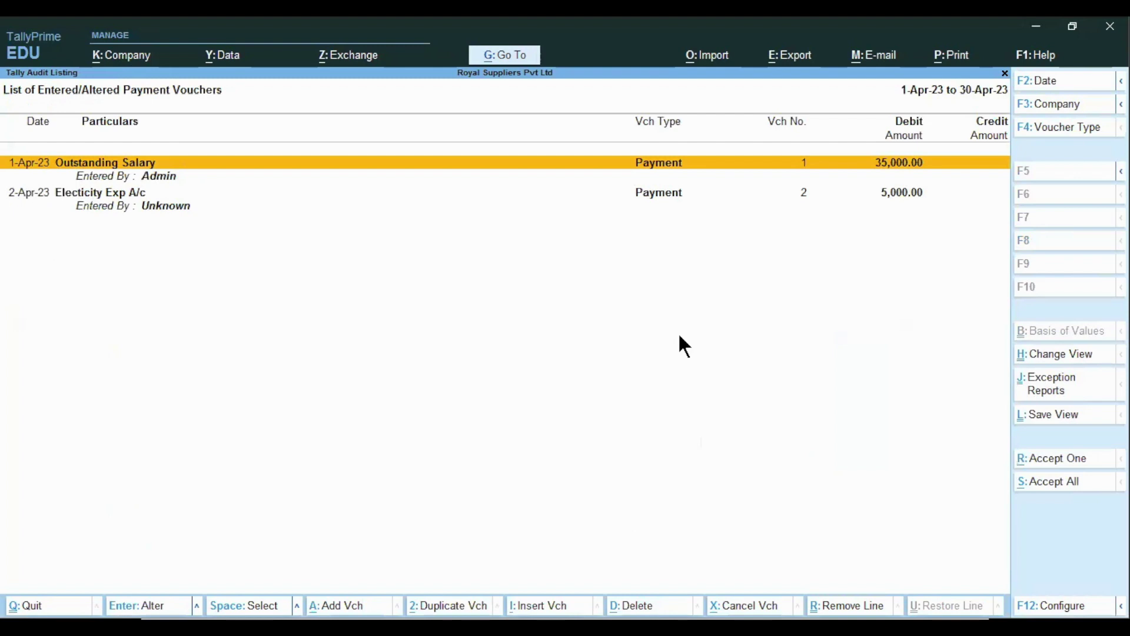
- Review the April payment vouchers, then browse May's payment voucher listing
click(18, 197)
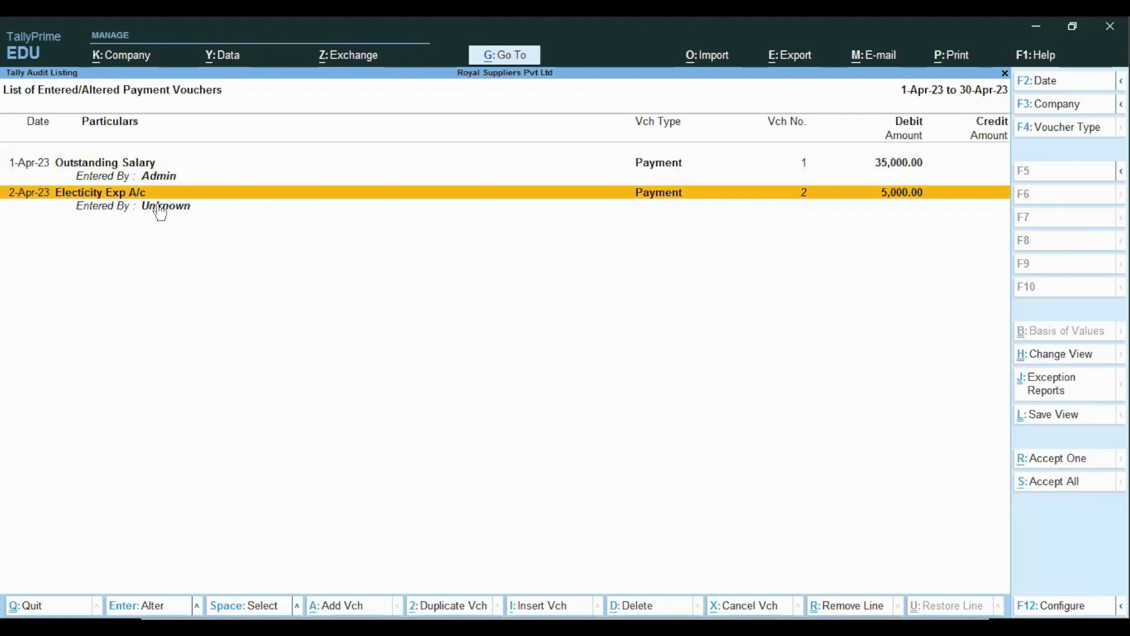
click(94, 170)
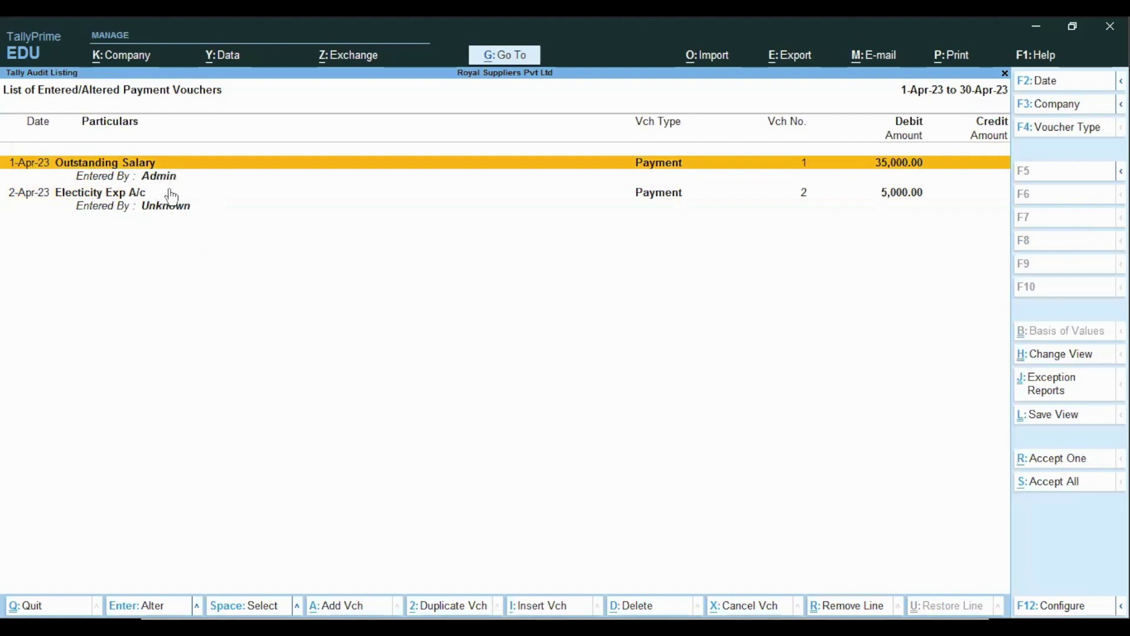
key(Escape)
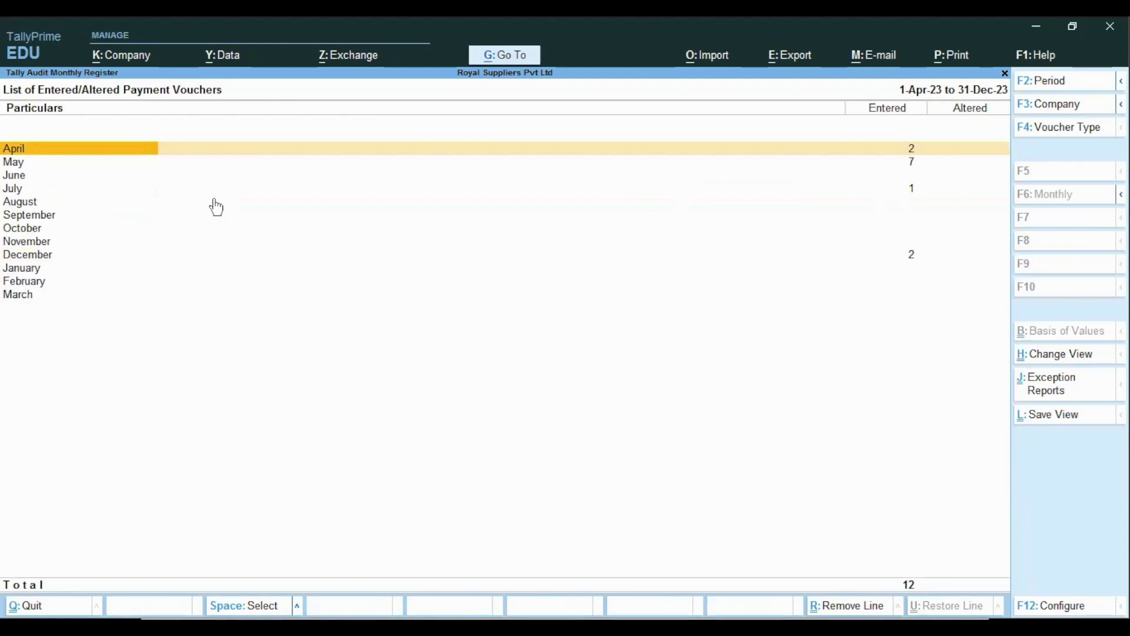
key(Down)
key(Return)
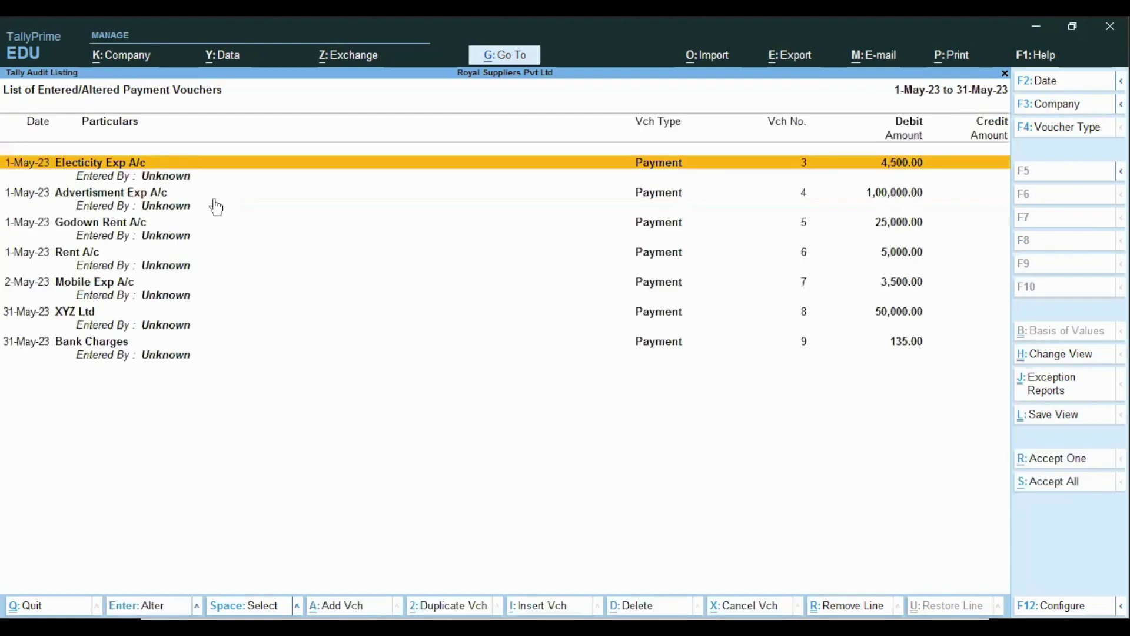
key(Down)
key(Down)
key(Escape)
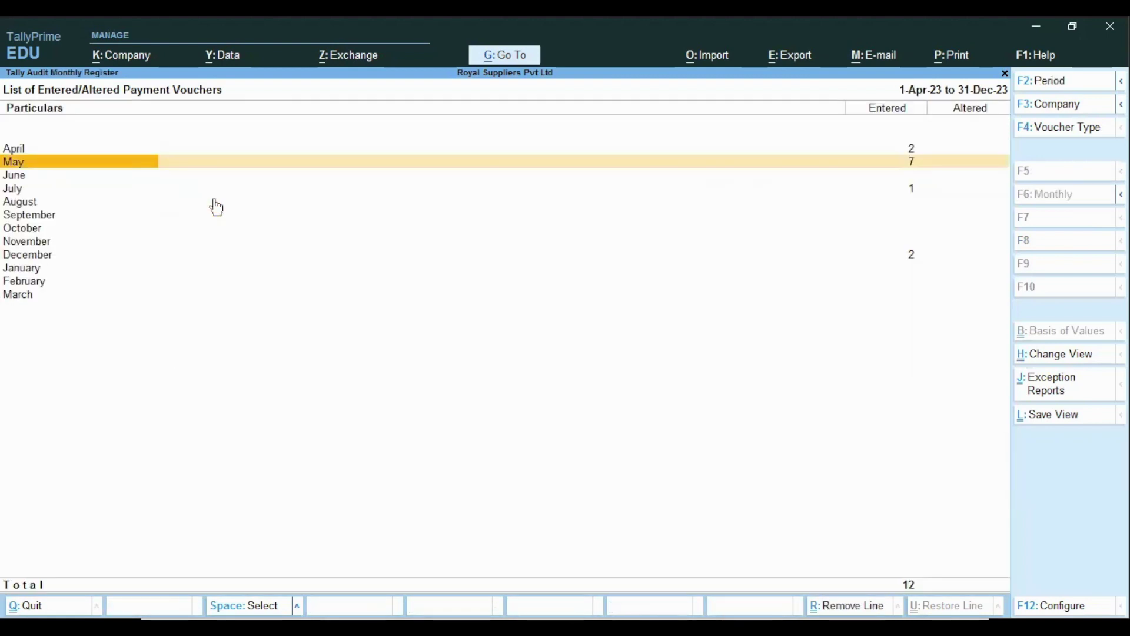
- Open December's payment listing and begin resetting the period to 1-4-2023 through 31-12-2023
key(Down)
key(Down)
key(Down)
key(Down)
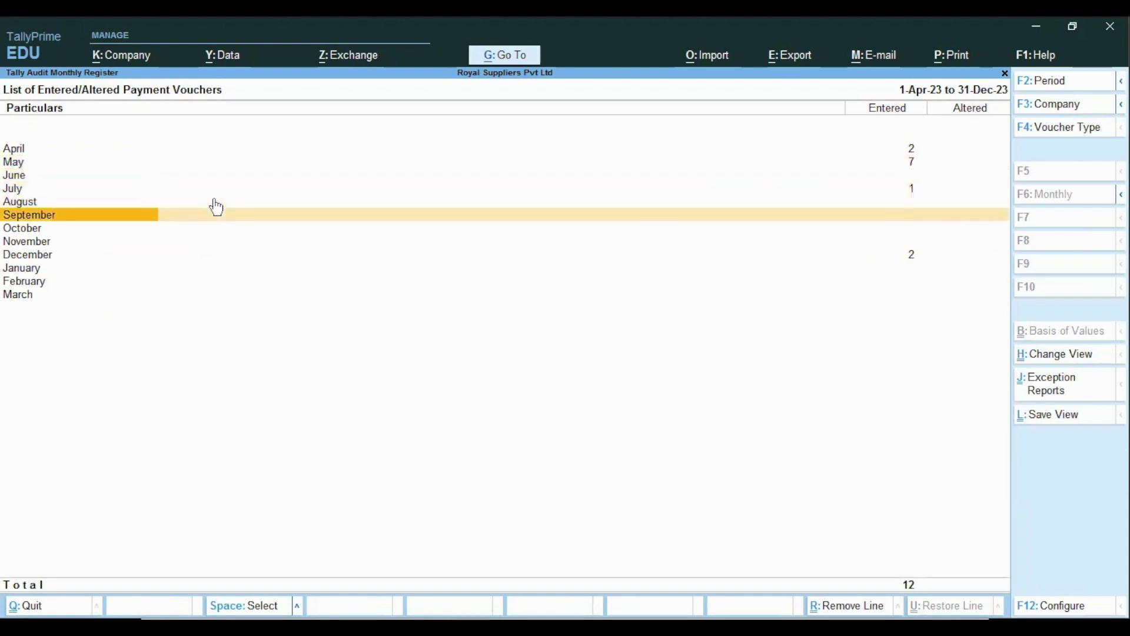
key(Down)
key(Down)
key(Down)
key(Return)
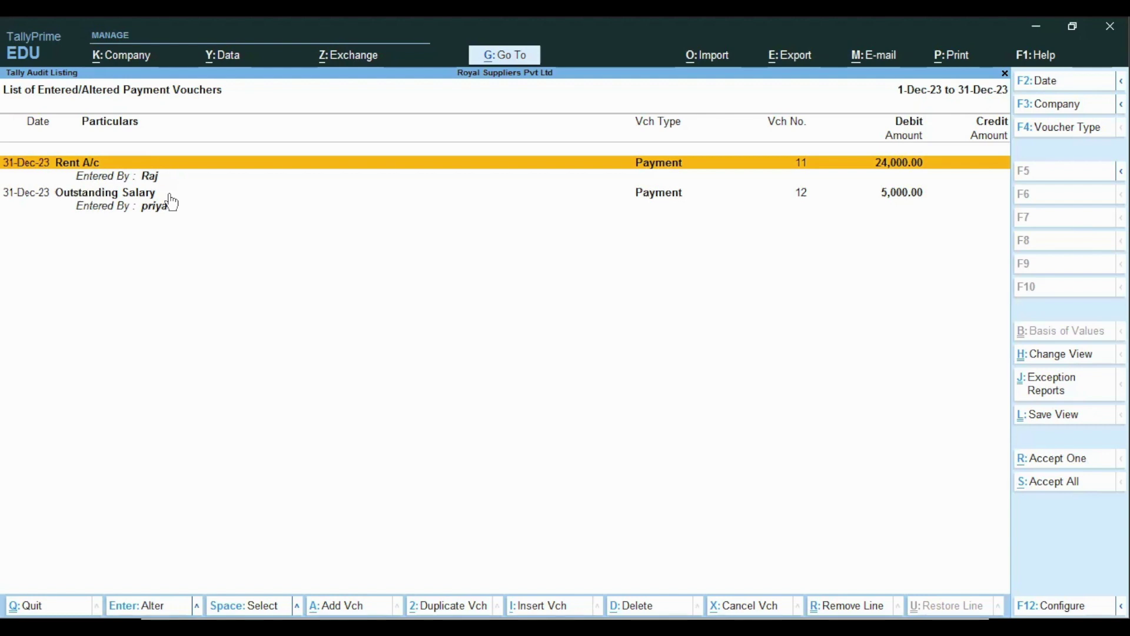
key(Escape)
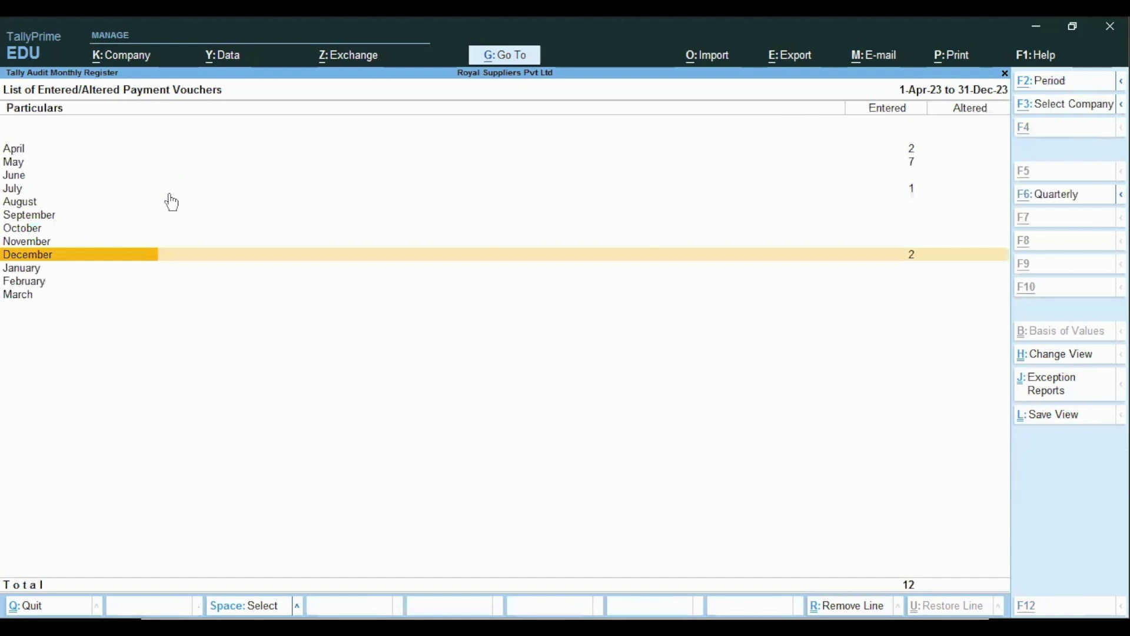
key(Escape)
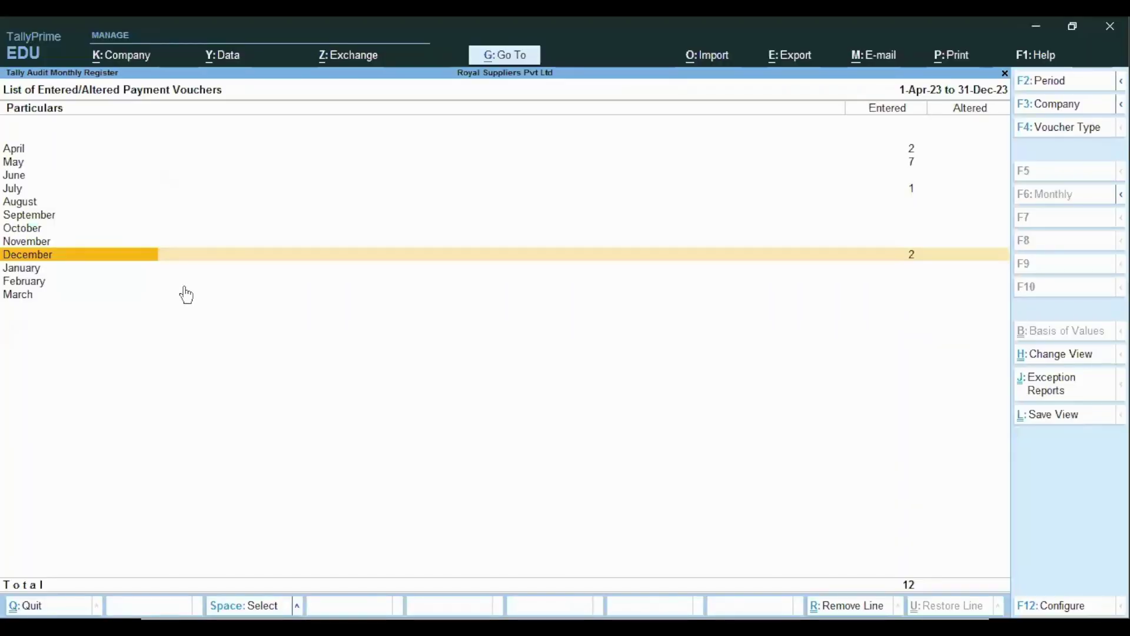
key(Return)
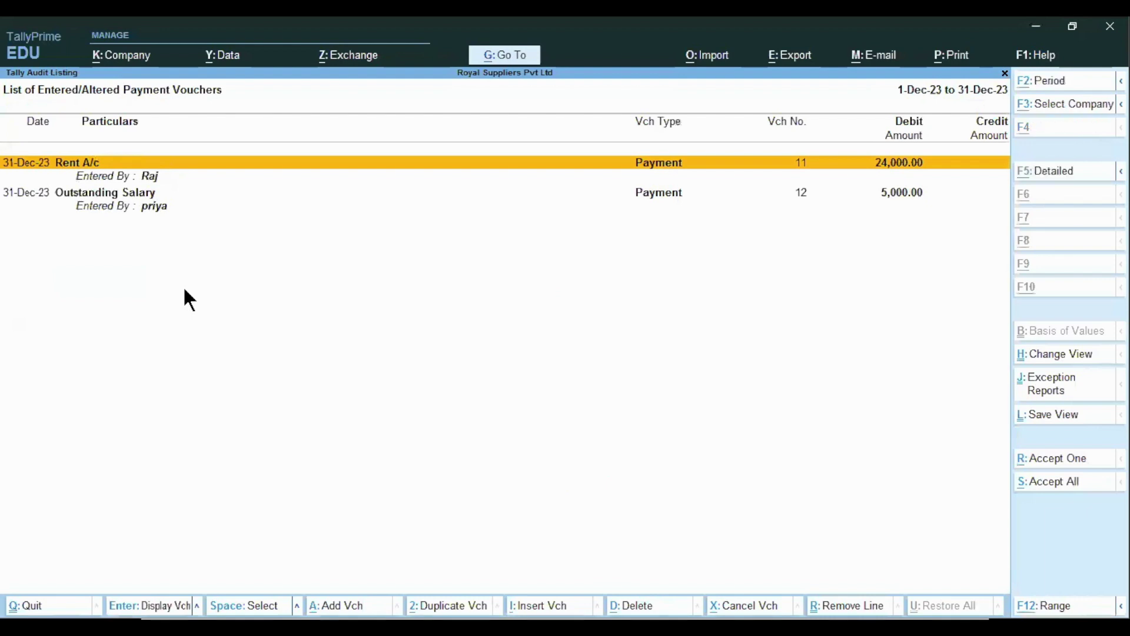
key(alt+F2)
key(BackSpace)
key(Return)
key(Return)
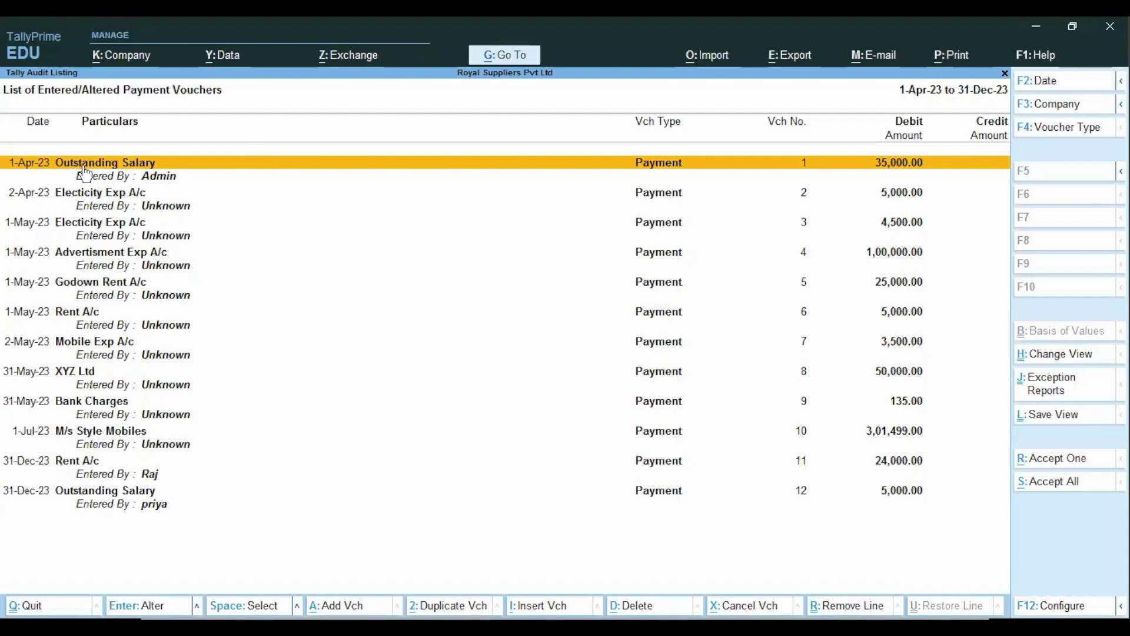
double_click(201, 175)
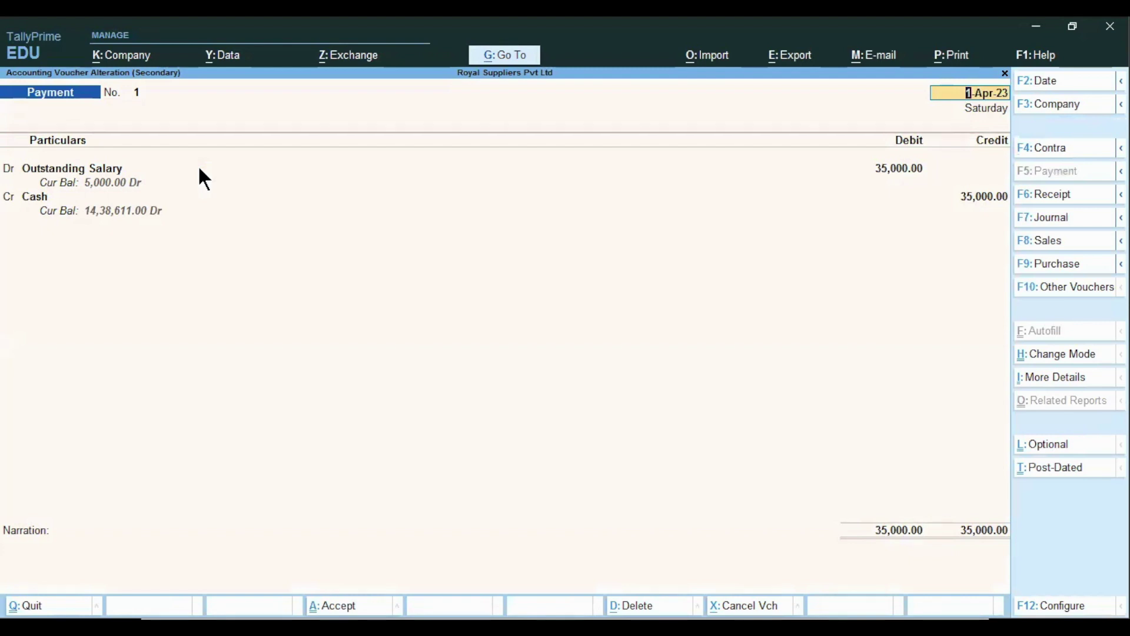
key(BackSpace)
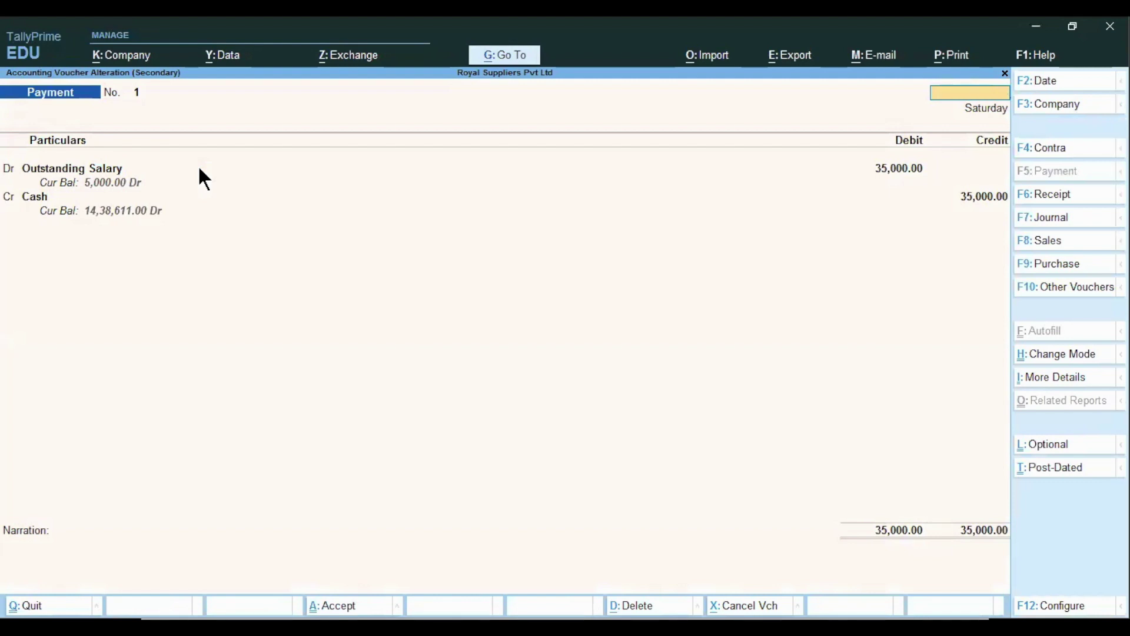
key(Escape)
key(y)
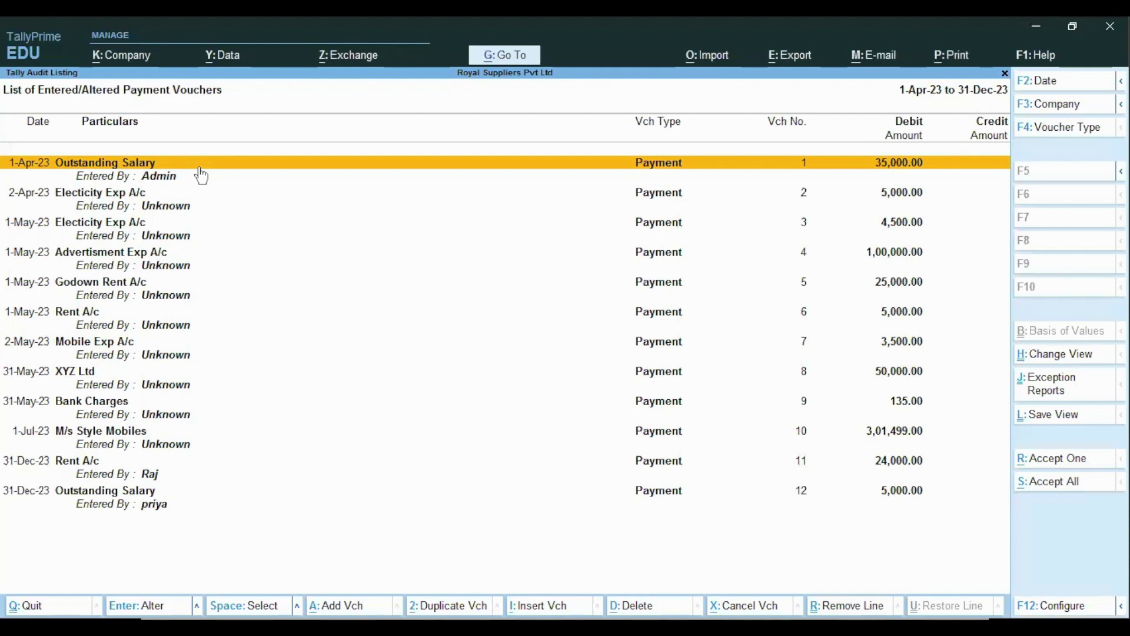
- Select the twelve payment vouchers, from Advertisment Exp to Outstanding Salary, and accept all
key(Down)
key(Down)
key(Down)
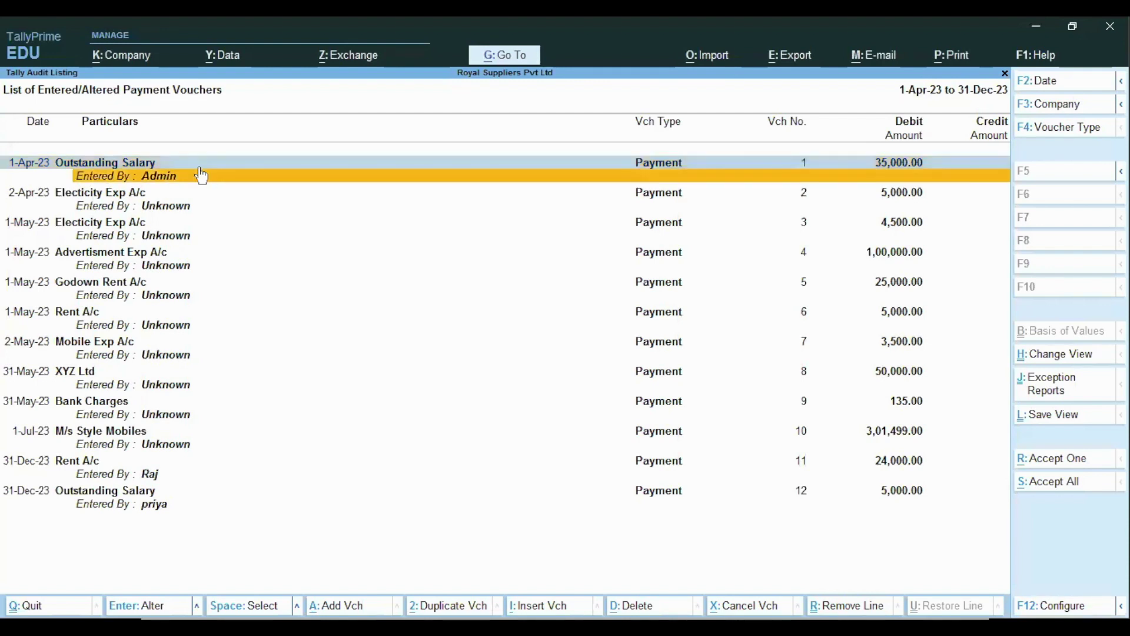
key(Down)
key(Down)
key(Down)
key(Down)
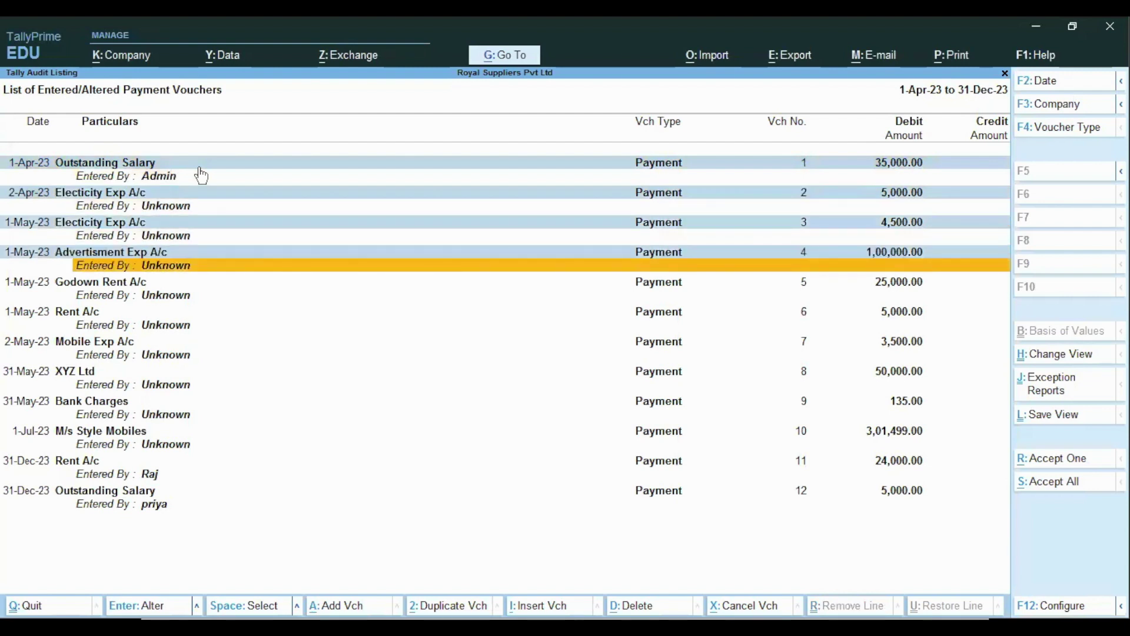
key(Down)
key(Down)
key(Down)
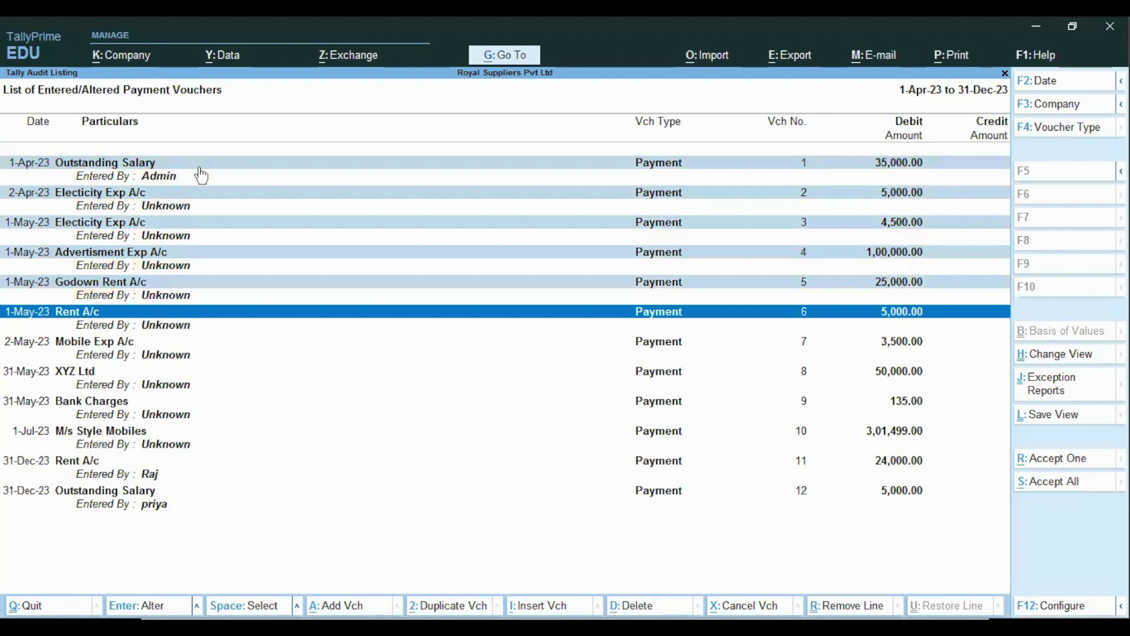
click(83, 376)
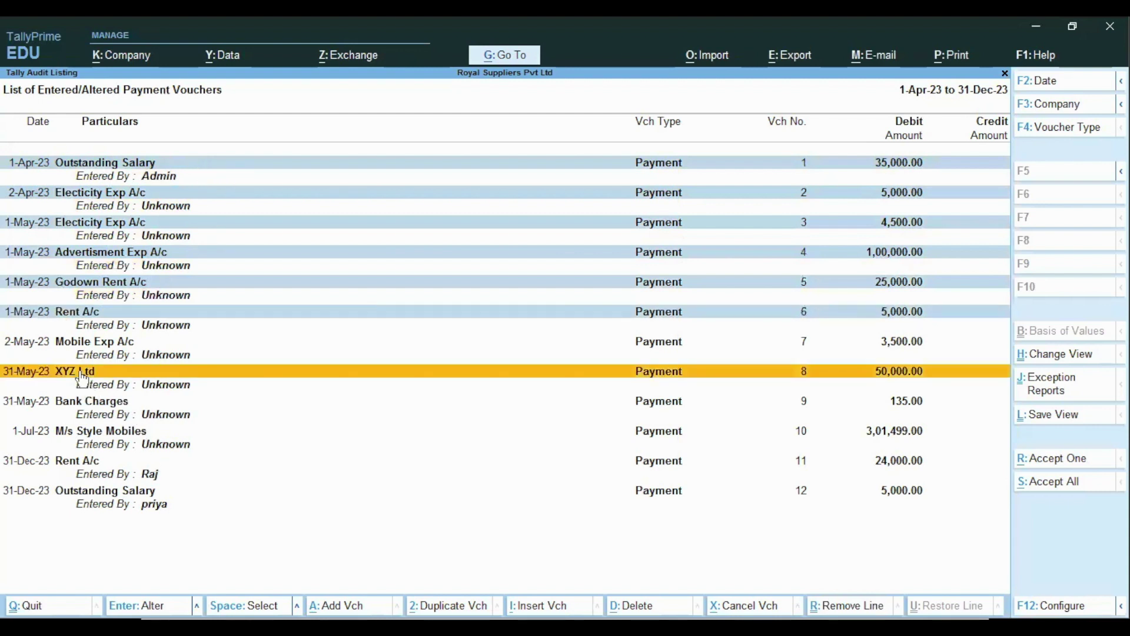
ctrl+click(76, 406)
ctrl+click(81, 445)
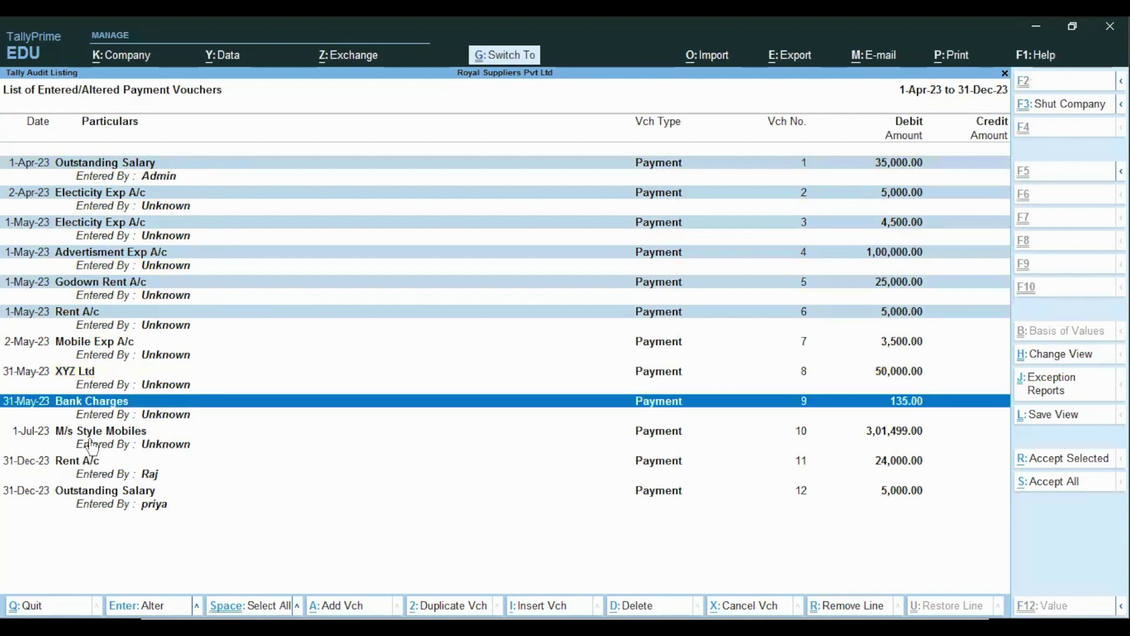
ctrl+click(89, 472)
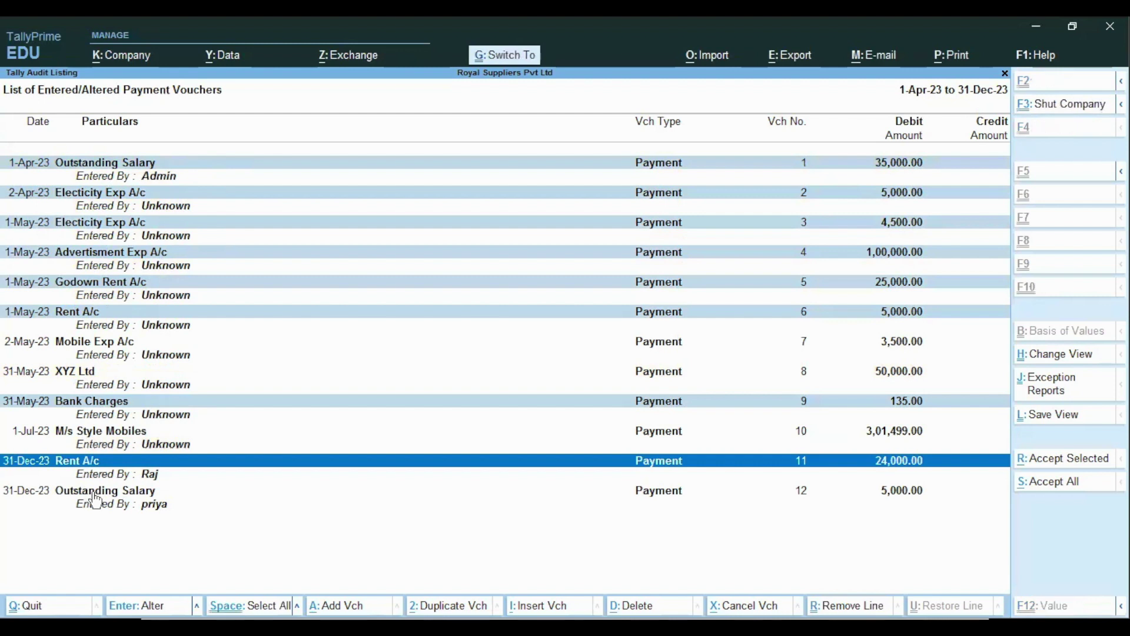
ctrl+click(98, 505)
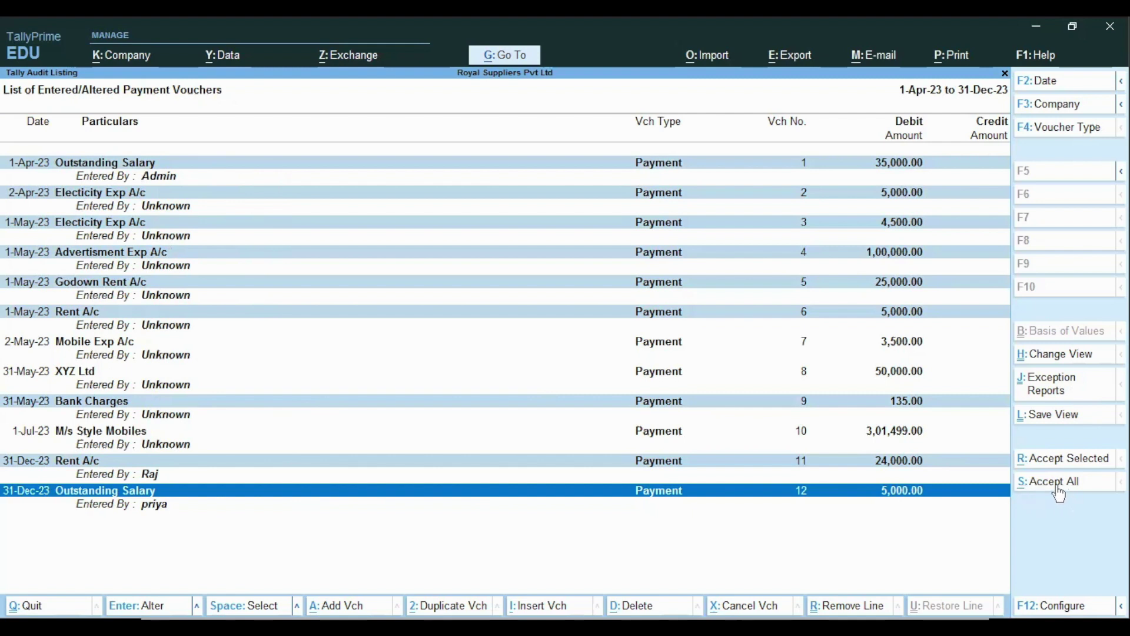
click(1058, 492)
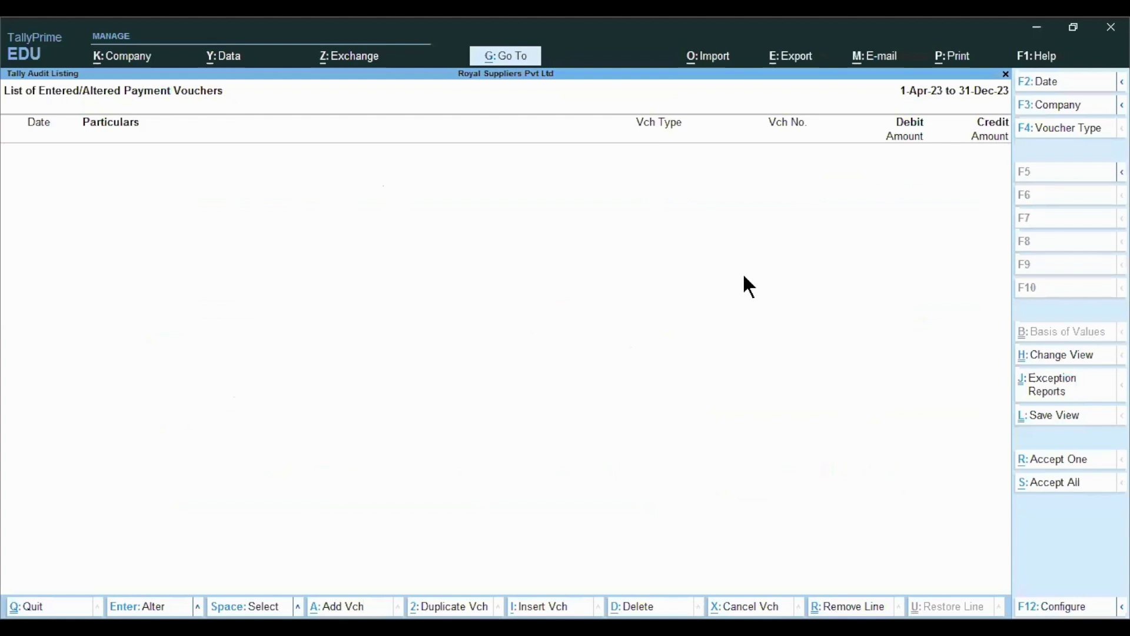
- Return to Gateway of Tally and open the 31-Dec-23 Day Book
key(Escape)
key(Return)
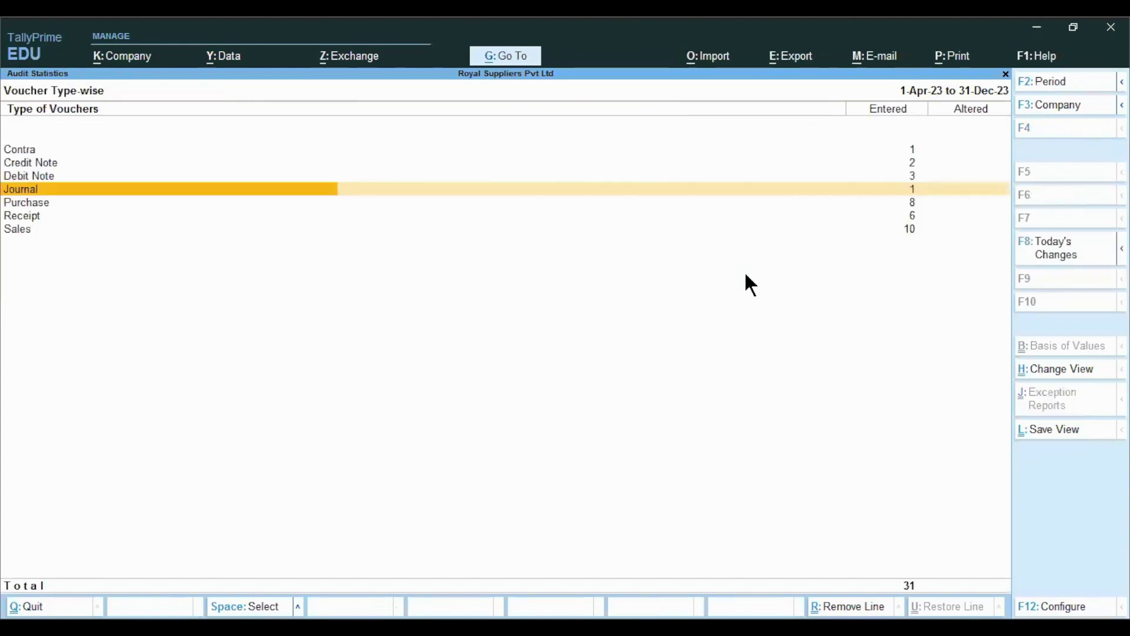
key(Escape)
key(Escape)
key(Escape)
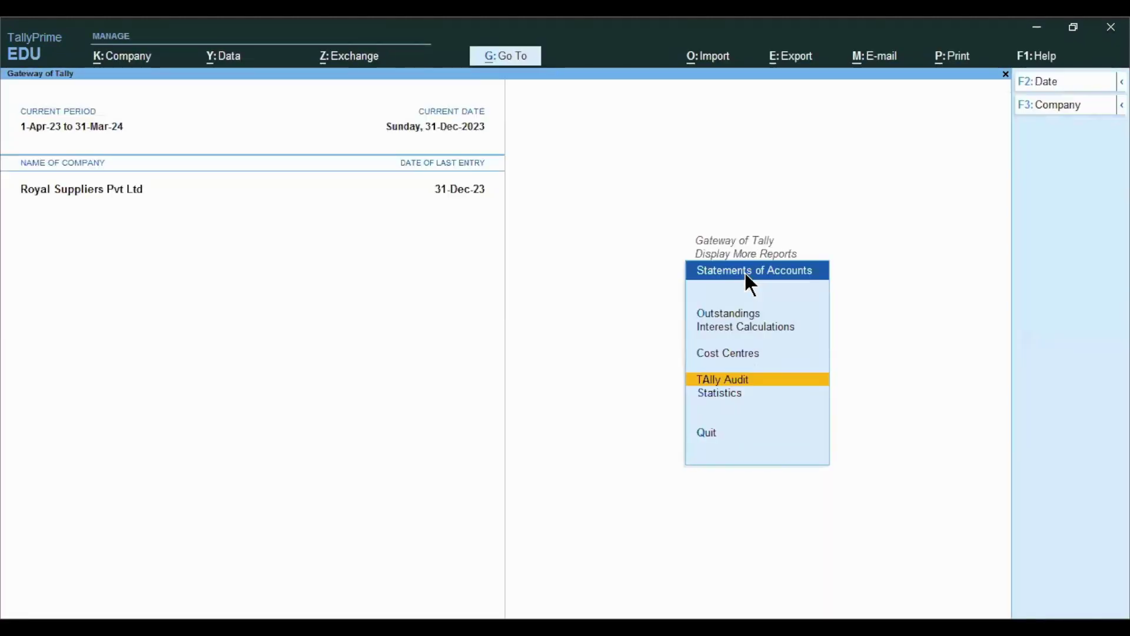
key(Escape)
key(Escape)
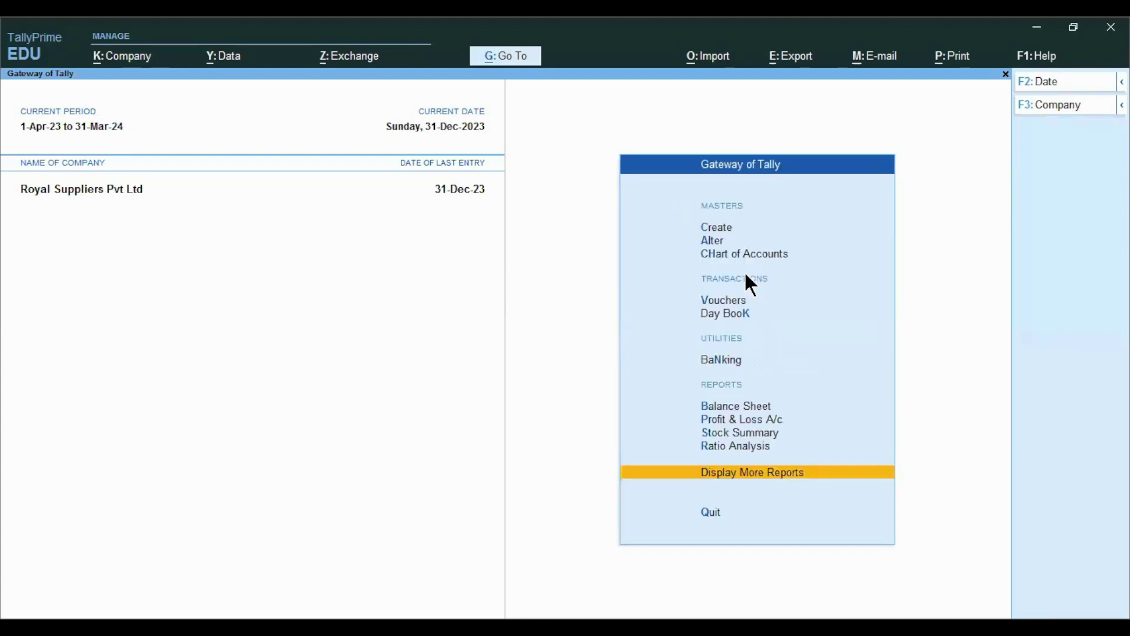
key(Up)
key(Up)
key(Up)
key(Up)
key(Up)
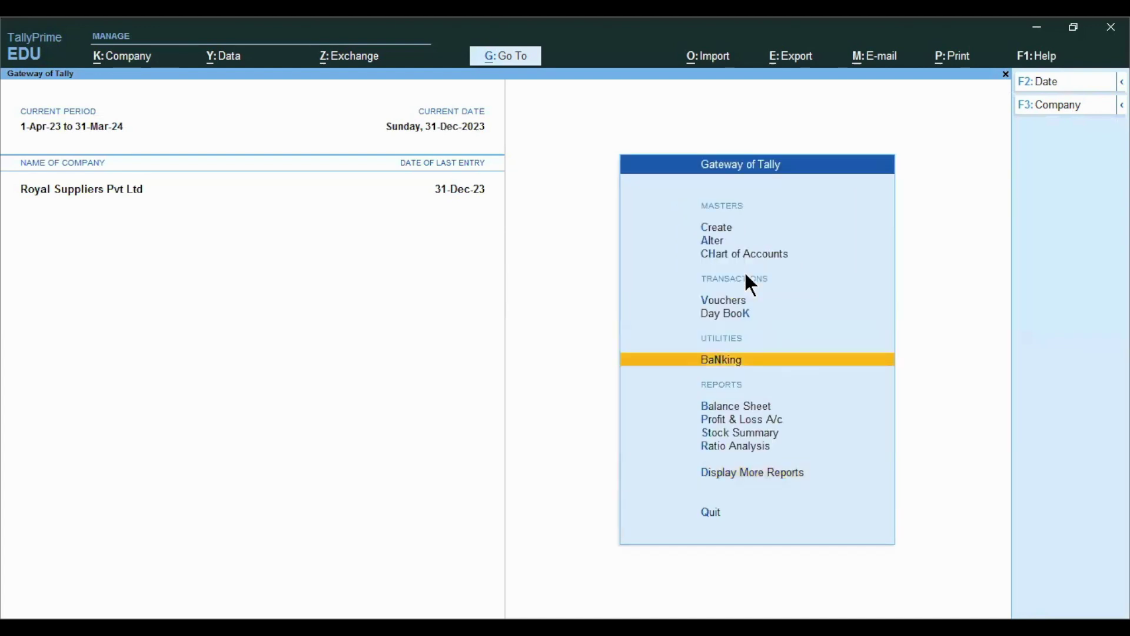
key(Up)
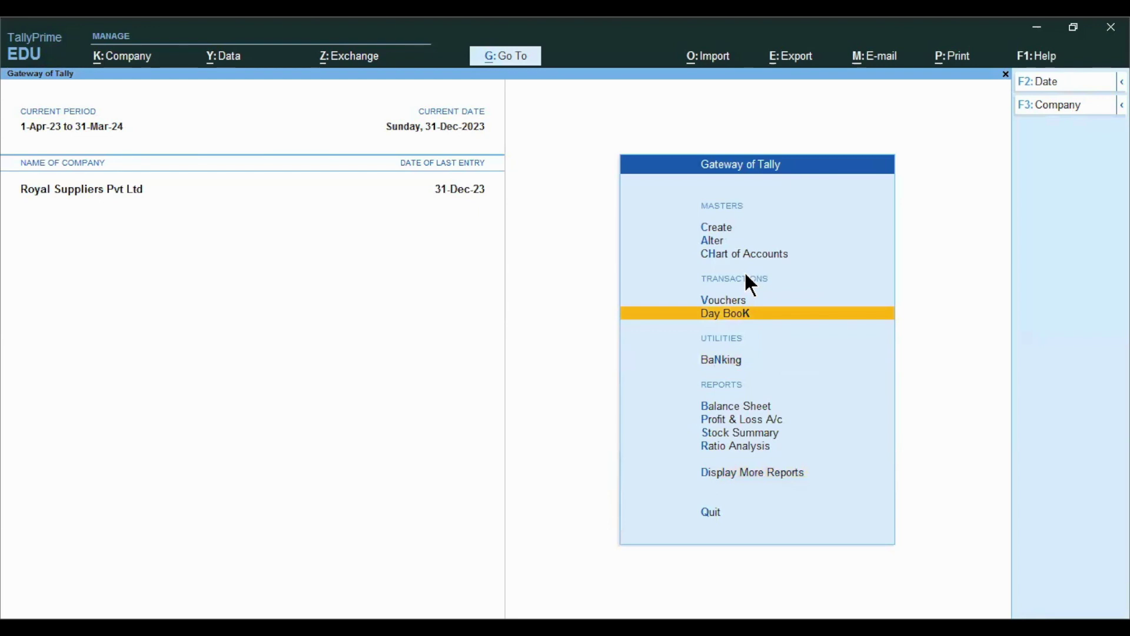
key(Return)
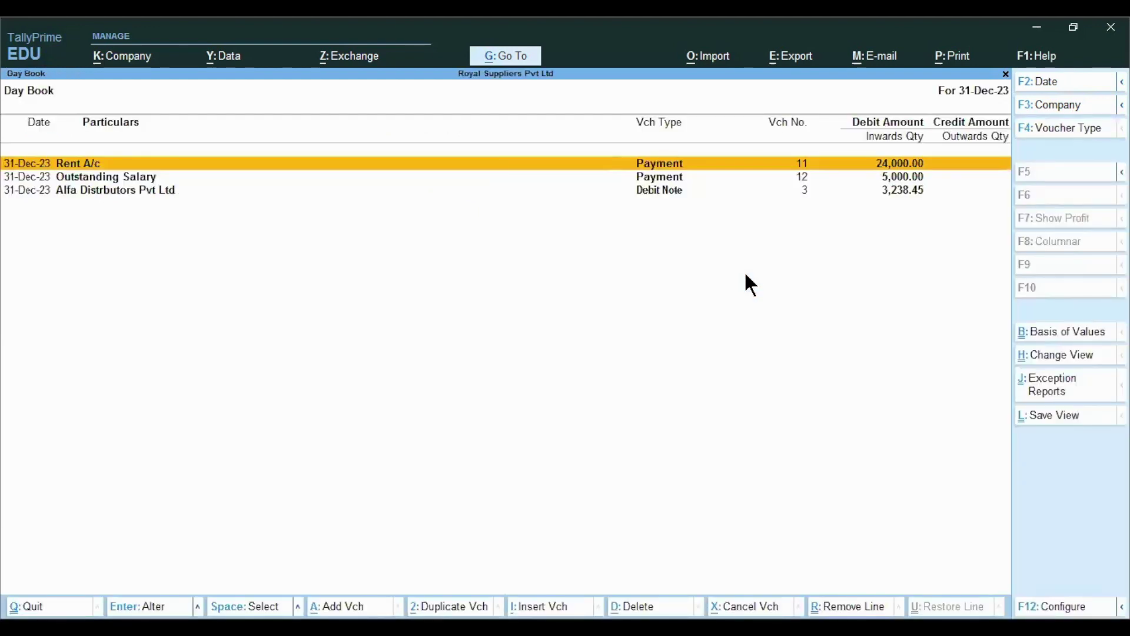
- Change payment voucher 11's Rent A/c debit from 24,000 to 45,000 and save it
key(Return)
key(Return)
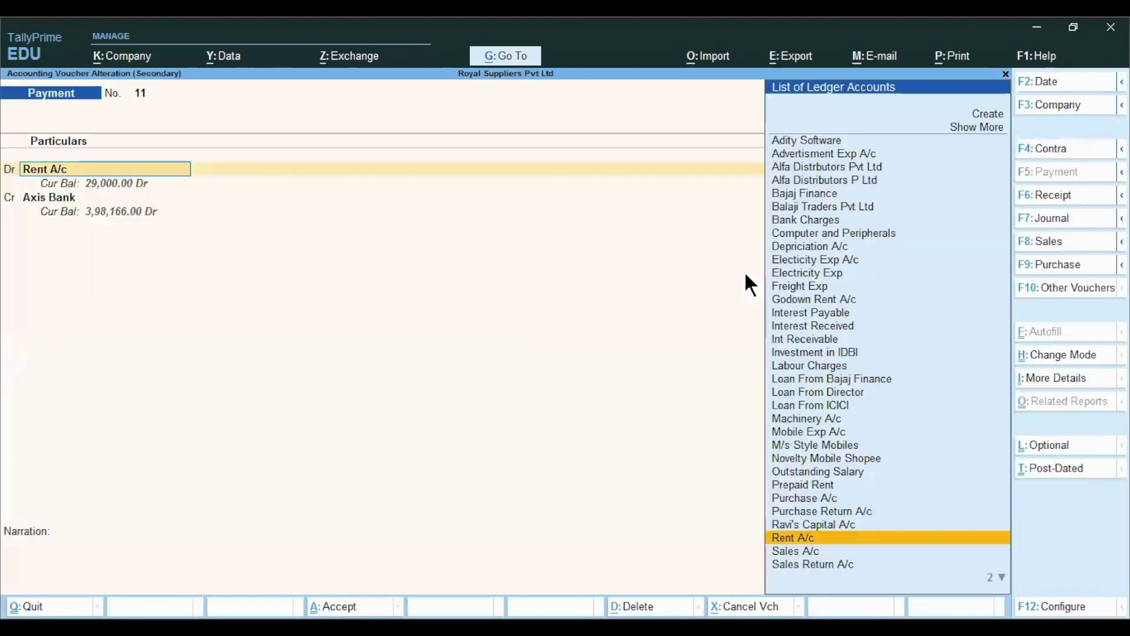
key(Return)
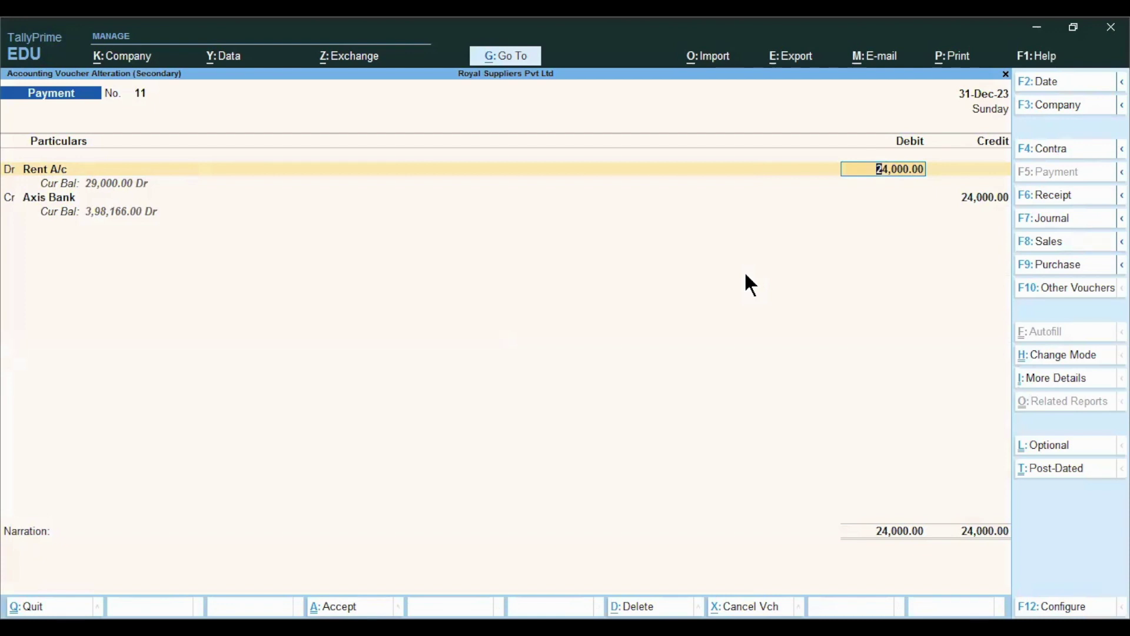
text(45000)
key(Return)
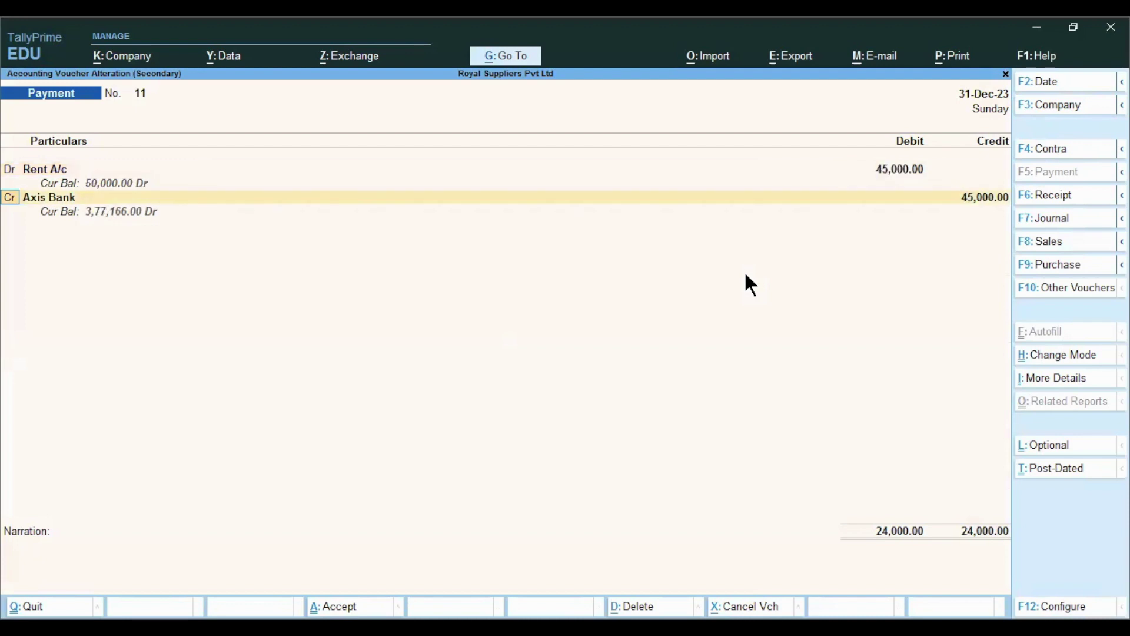
key(ctrl)
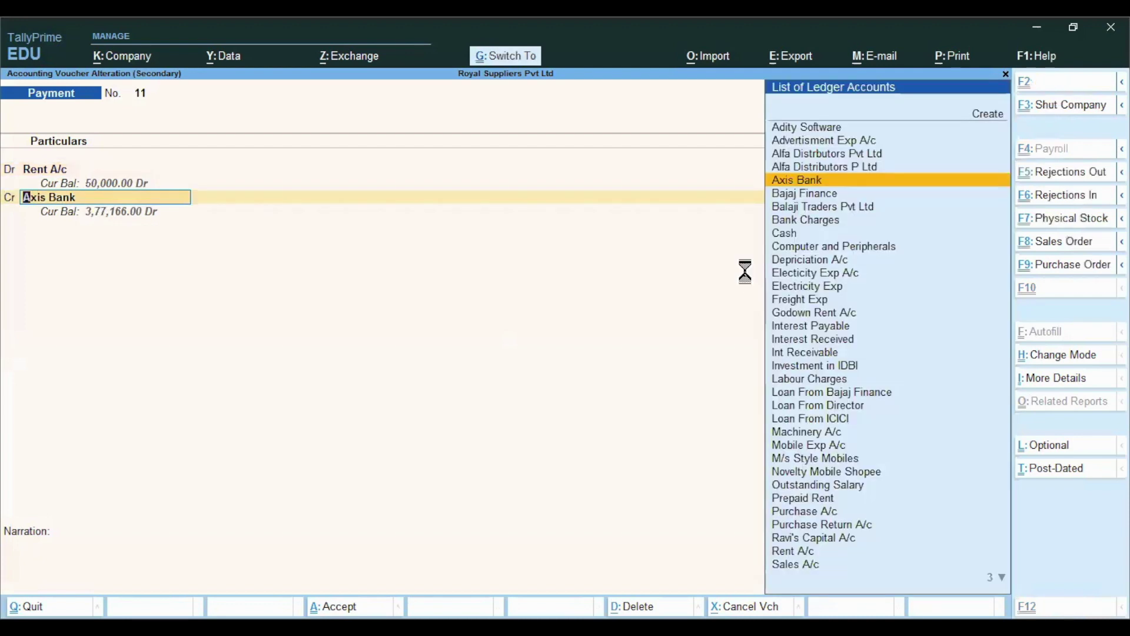
key(Escape)
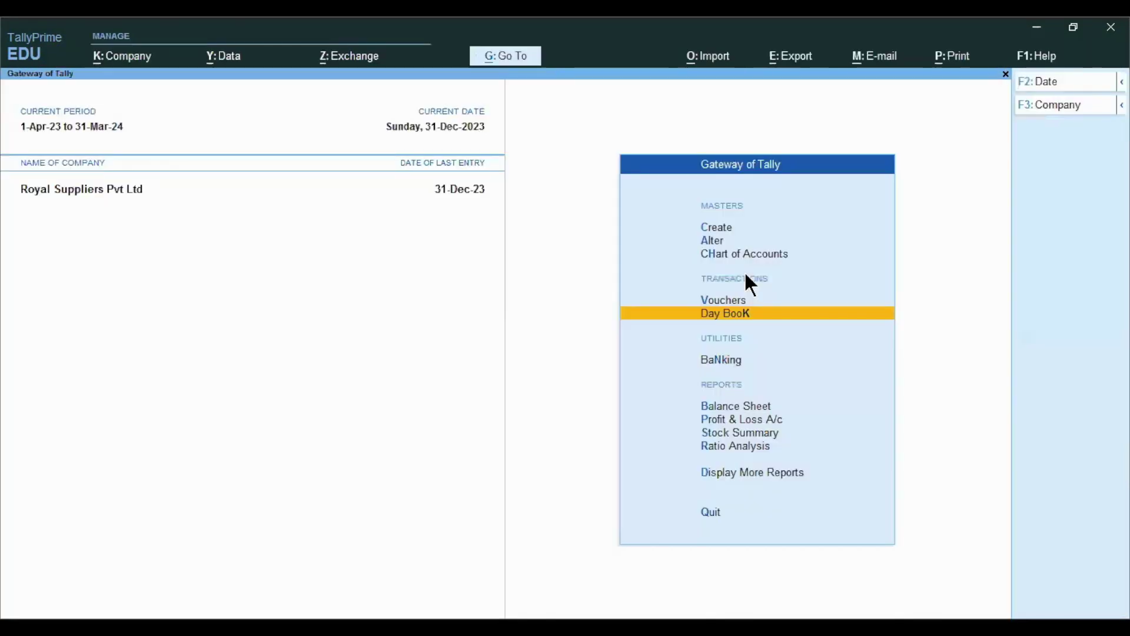
- Go to Display More Reports > Statements of Accounts and into Tally Audit statistics
key(Down)
key(Down)
key(Down)
key(Down)
key(Down)
key(Down)
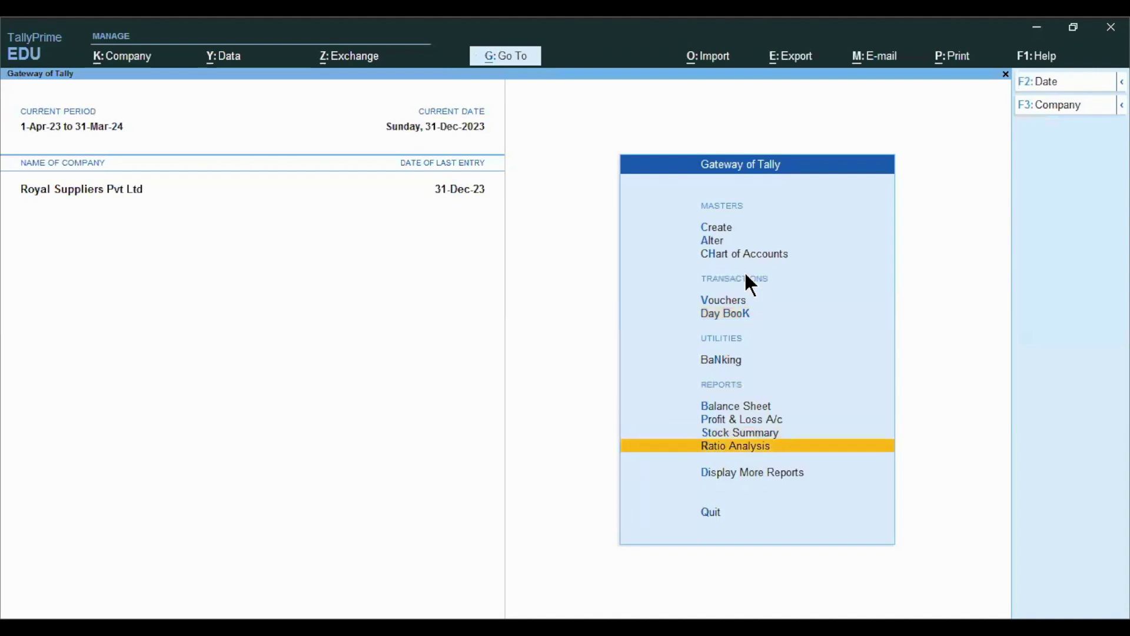
key(Return)
key(Down)
key(Down)
key(Down)
key(Down)
key(Down)
key(Down)
key(Up)
key(Return)
key(Down)
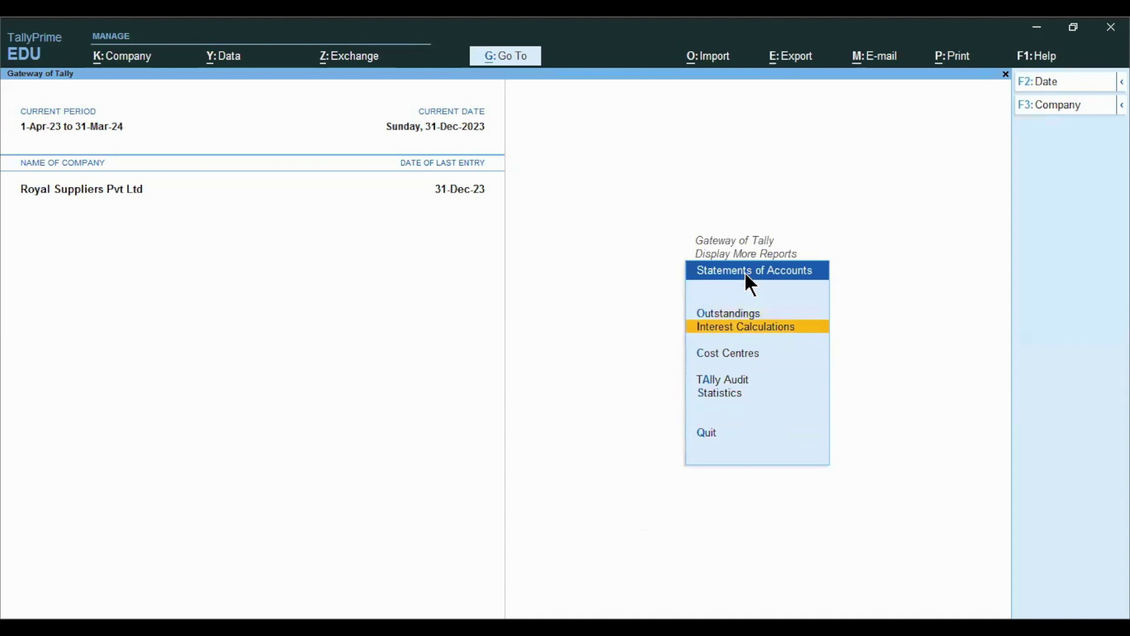
key(Down)
key(Down)
key(Return)
key(Return)
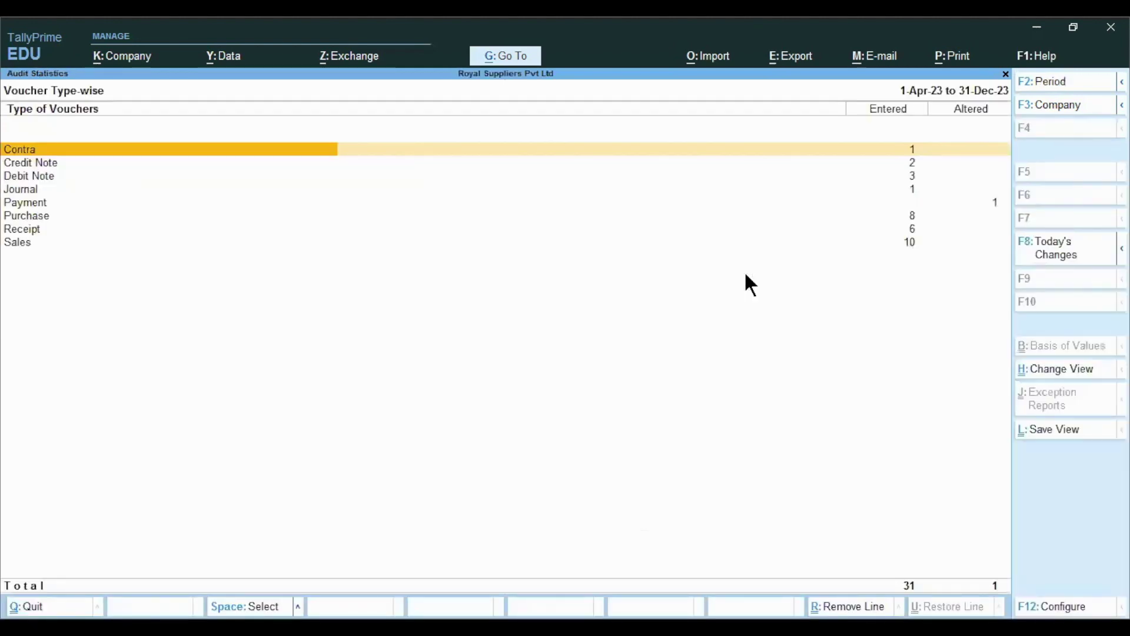
- Drill into Payment vouchers under Altered to see December's one altered Rent voucher
key(Down)
key(Down)
key(Down)
key(Down)
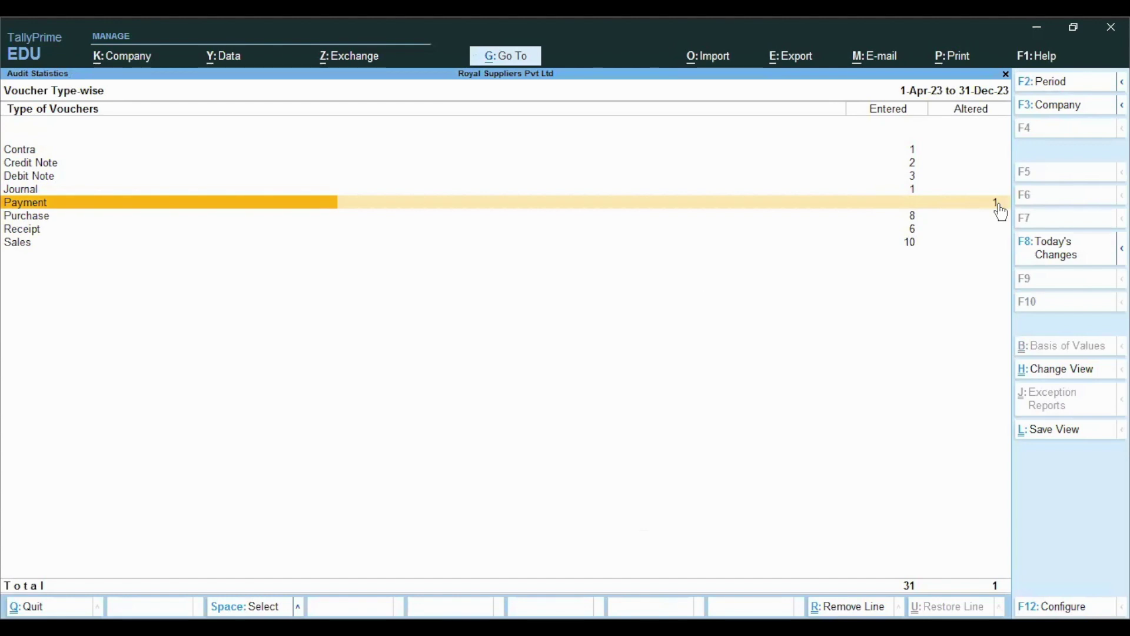
click(1001, 211)
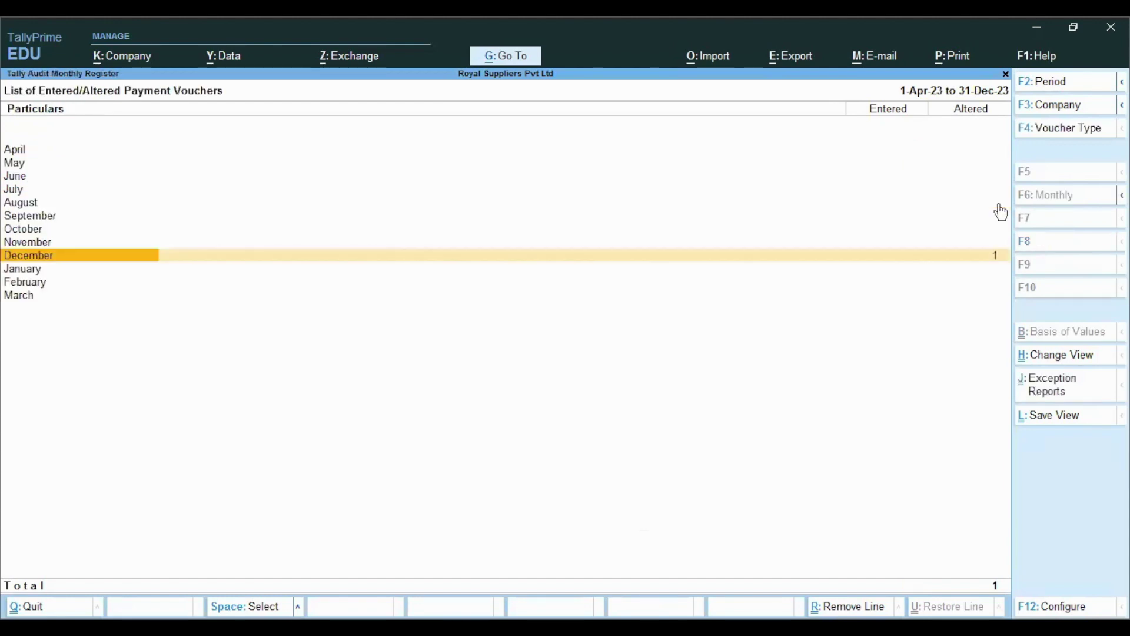